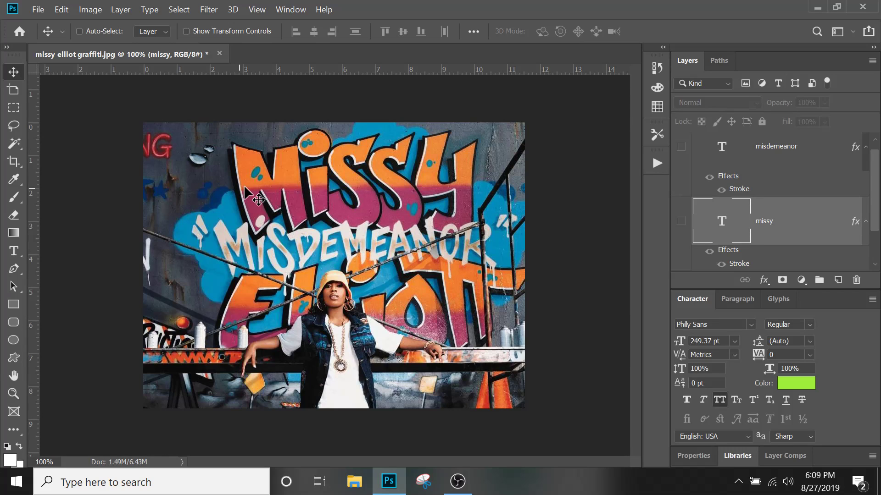
- Make the misdemeanor text layer visible and preview the missy text layer on and off
{"action": "mouse_move", "coordinate": [877, 174]}
{"action": "left_mouse_down"}
{"action": "mouse_move", "coordinate": [878, 187]}
{"action": "mouse_move", "coordinate": [878, 162]}
{"action": "left_mouse_up"}
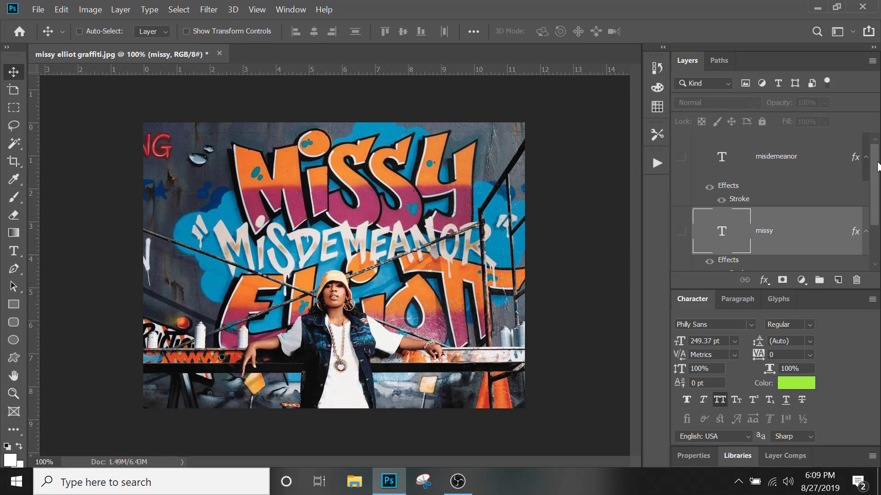
{"action": "mouse_move", "coordinate": [877, 169]}
{"action": "left_mouse_down"}
{"action": "mouse_move", "coordinate": [877, 189]}
{"action": "mouse_move", "coordinate": [877, 166]}
{"action": "left_mouse_up"}
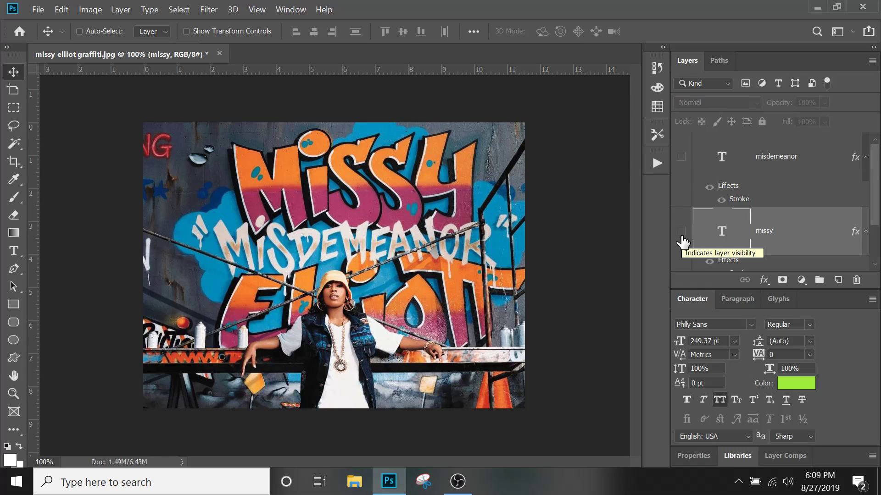
{"action": "left_click", "coordinate": [681, 158]}
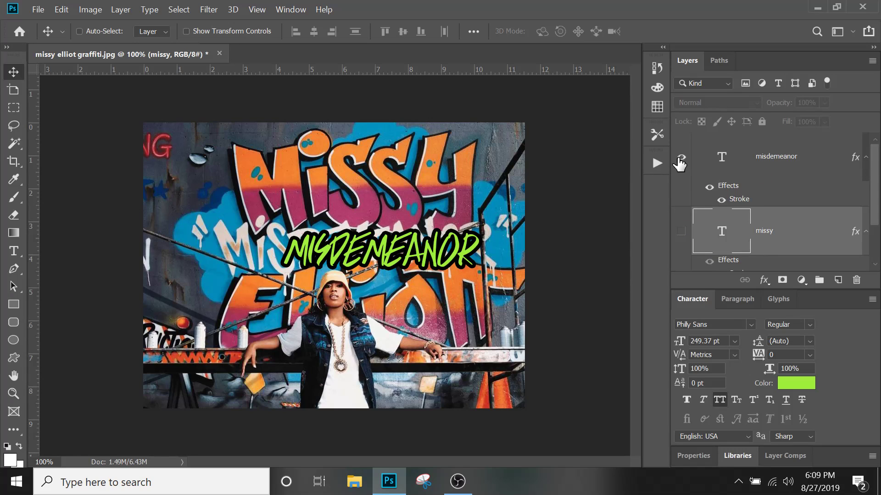
{"action": "mouse_move", "coordinate": [428, 250]}
{"action": "left_mouse_down"}
{"action": "mouse_move", "coordinate": [427, 299]}
{"action": "mouse_move", "coordinate": [427, 245]}
{"action": "left_mouse_up"}
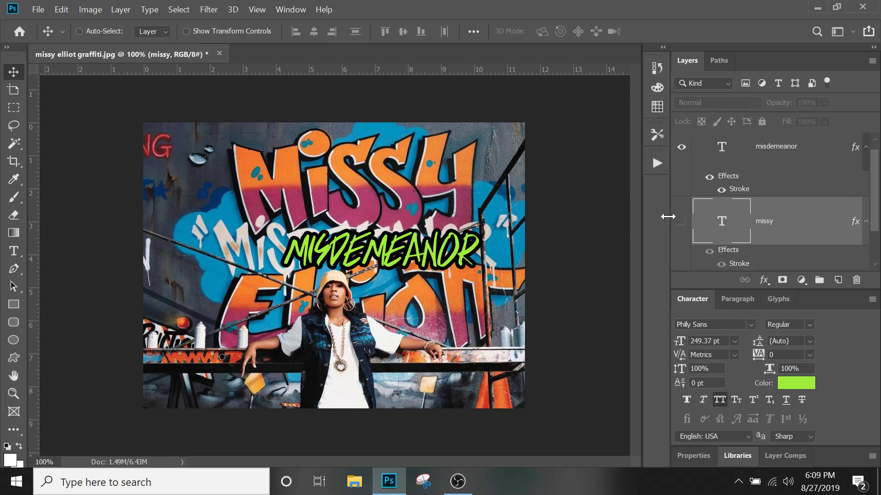
{"action": "left_click", "coordinate": [681, 222]}
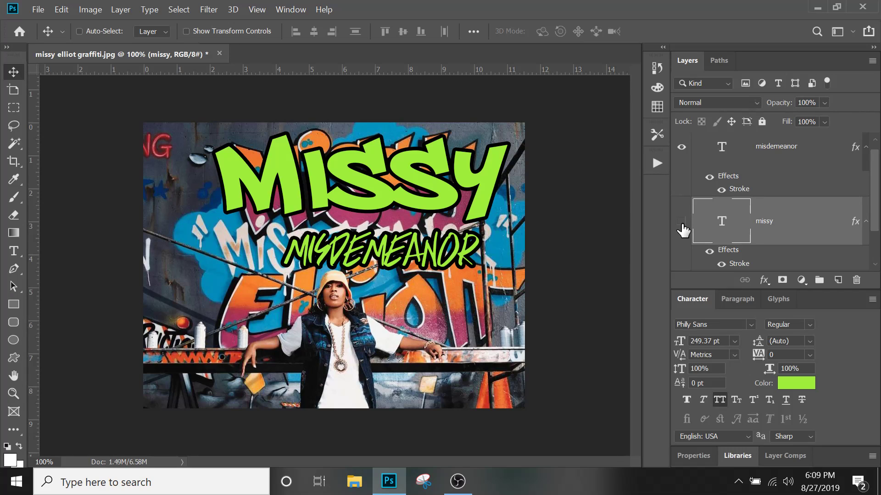
{"action": "left_click", "coordinate": [681, 222]}
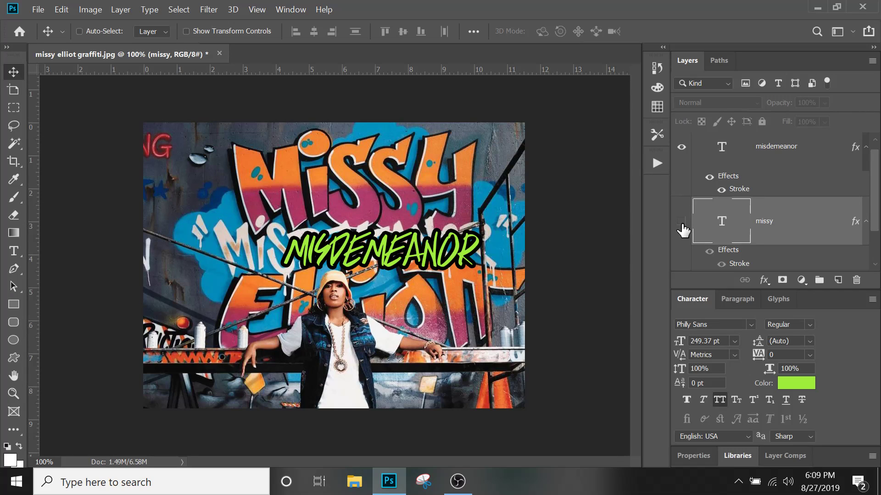
- Shift the misdemeanor text slightly left and make the missy text layer visible
{"action": "left_click", "coordinate": [741, 157]}
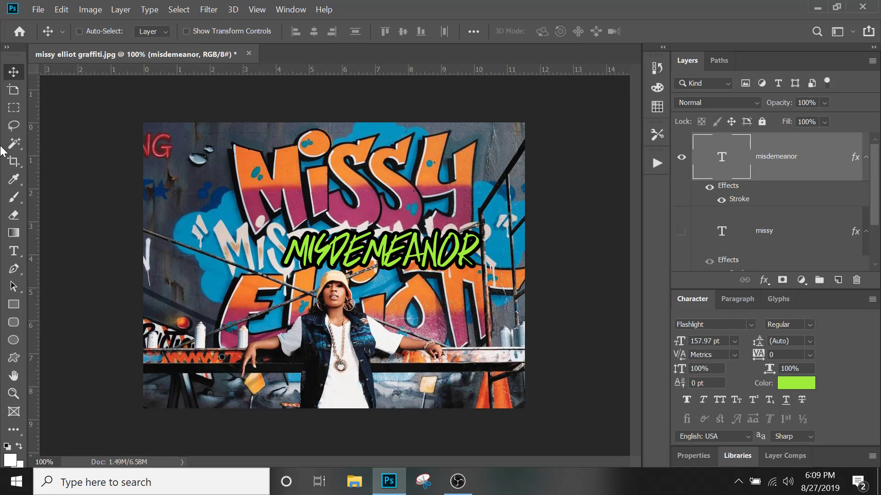
{"action": "left_click_drag", "start_coordinate": [422, 268], "coordinate": [397, 268]}
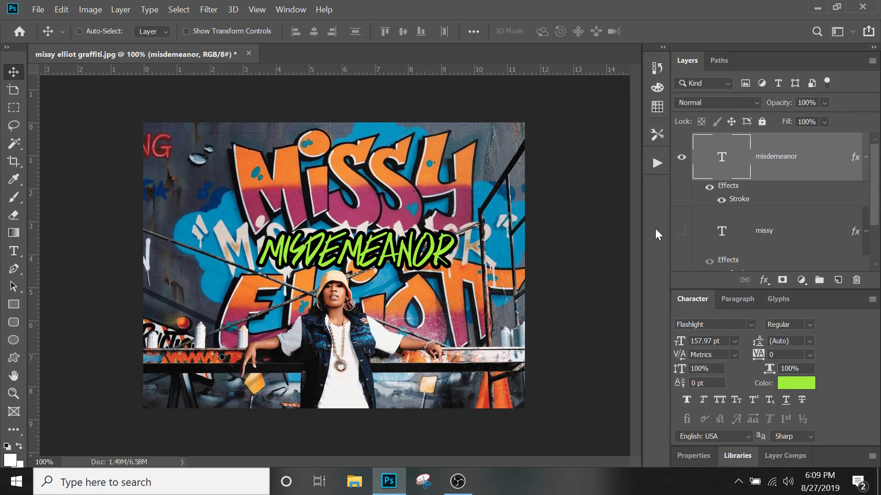
{"action": "left_click", "coordinate": [681, 232]}
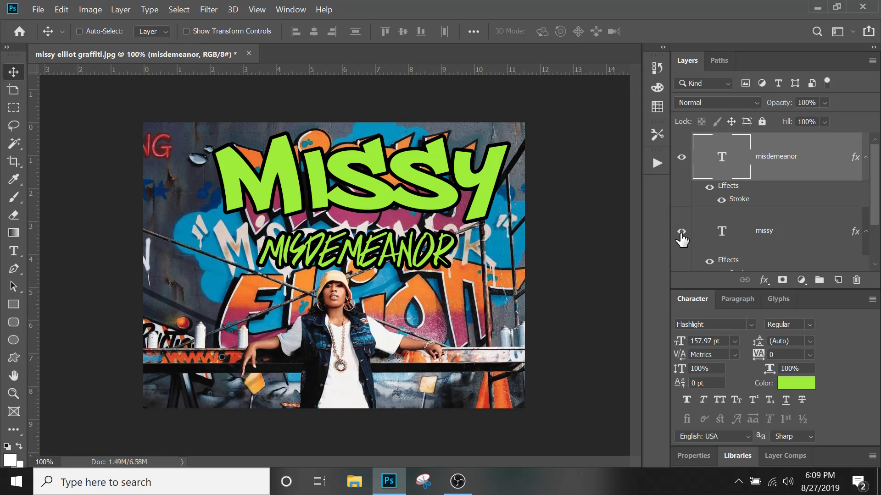
- Create a new portrait document, 13 x 19 inches at 150 pixels/inch, RGB Color with white background
{"action": "left_click", "coordinate": [46, 10]}
{"action": "key", "text": "Escape"}
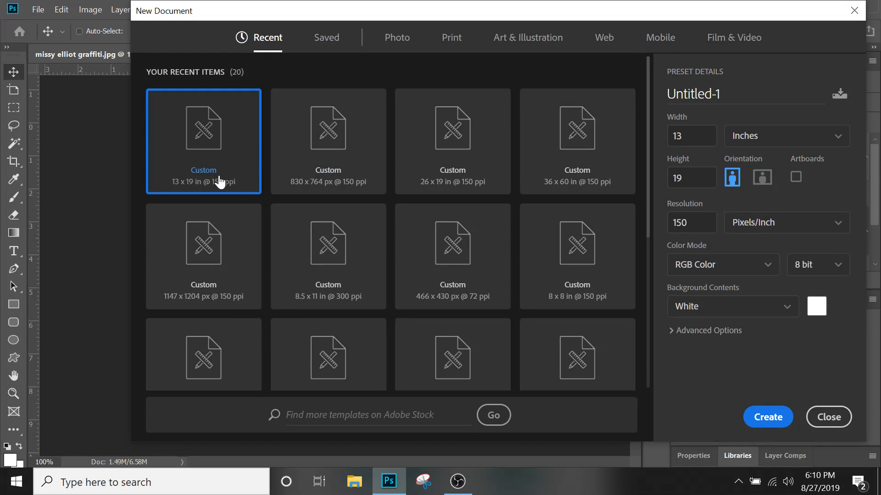
{"action": "left_click", "coordinate": [765, 420]}
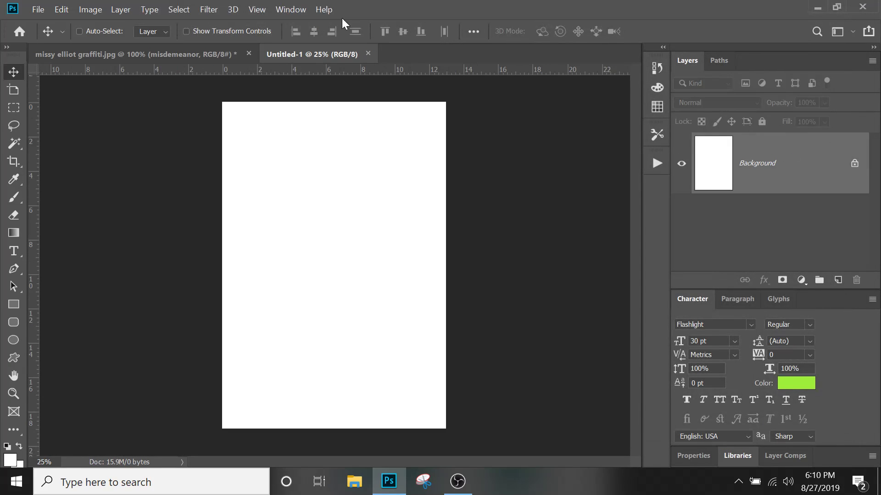
- Copy the misdemeanor, missy and Background layers from missy elliot graffiti.jpg onto the page of Untitled-1
{"action": "left_click", "coordinate": [217, 55]}
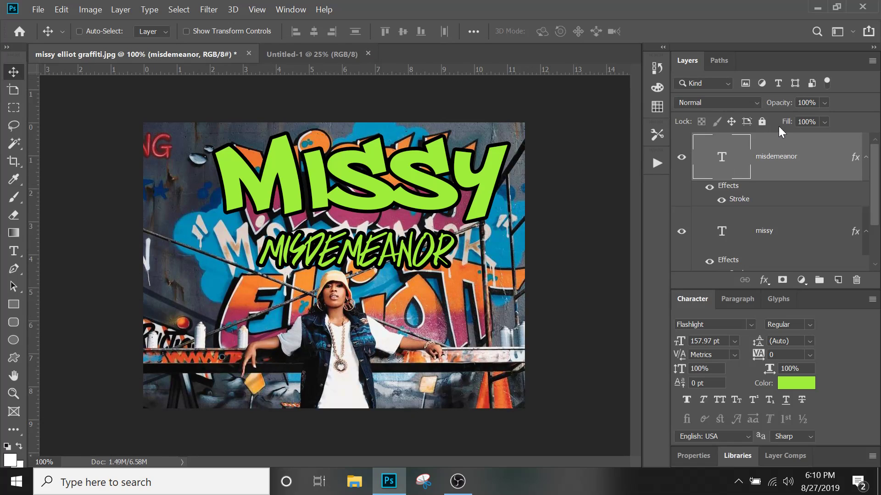
{"action": "scroll", "coordinate": [788, 152], "scroll_direction": "down", "scroll_amount": 2}
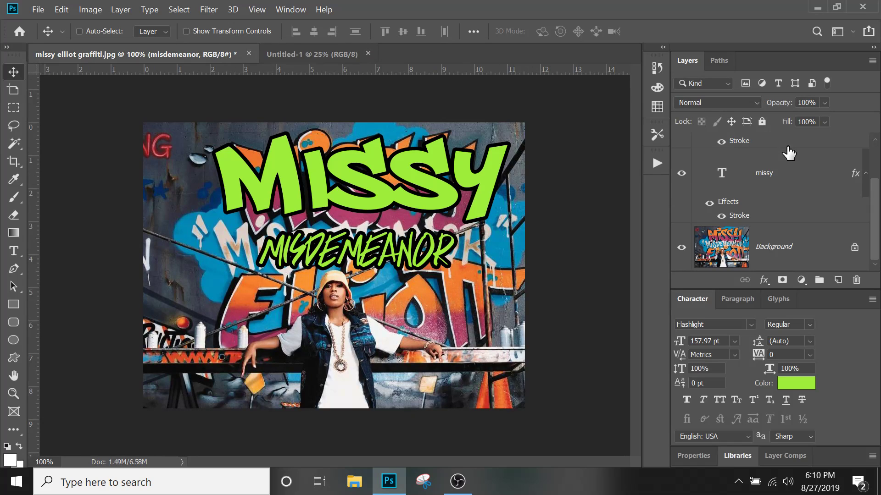
{"action": "left_click", "coordinate": [788, 246], "text": "shift"}
{"action": "left_click_drag", "start_coordinate": [280, 223], "coordinate": [317, 172]}
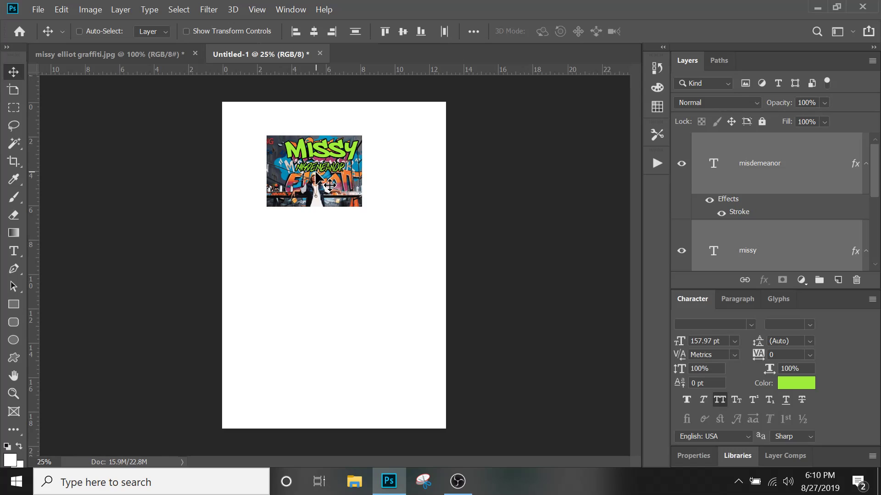
- Scale the copied layers to about 228.5% and position them across the upper half of the page
{"action": "key", "text": "ctrl+t"}
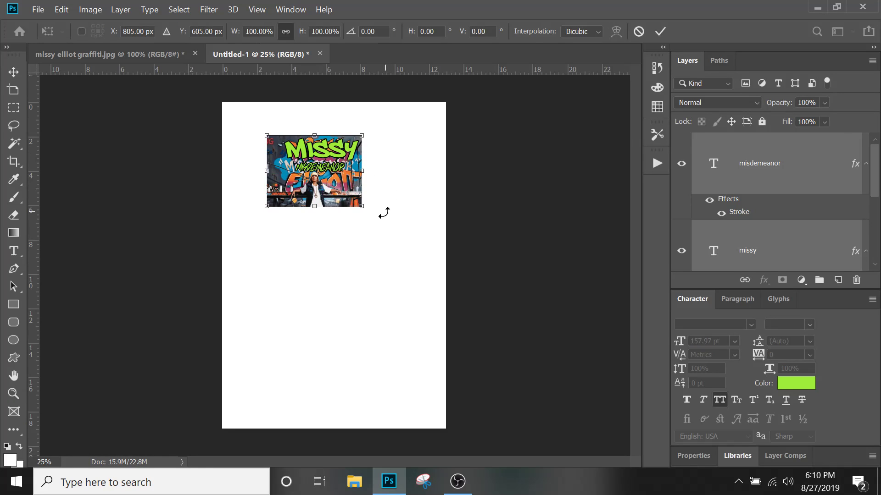
{"action": "left_click_drag", "start_coordinate": [361, 207], "coordinate": [497, 311]}
{"action": "left_click_drag", "start_coordinate": [436, 235], "coordinate": [386, 211]}
{"action": "left_click_drag", "start_coordinate": [450, 285], "coordinate": [414, 256]}
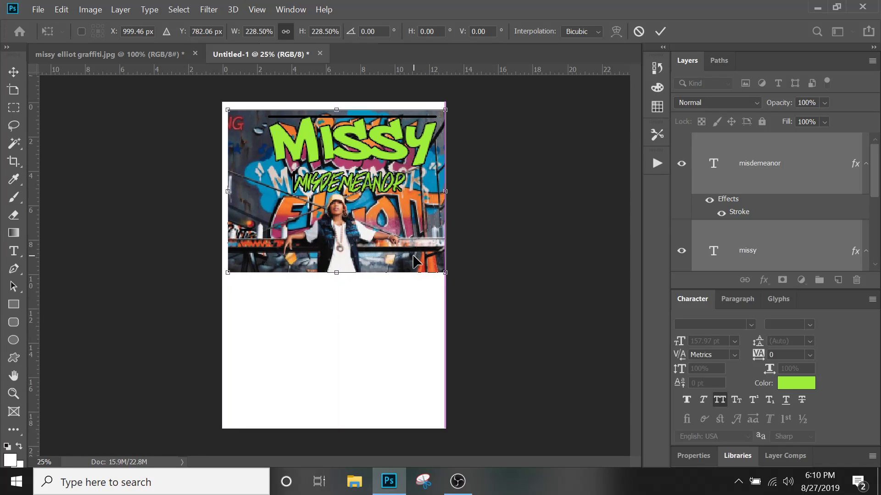
{"action": "key", "text": "Return"}
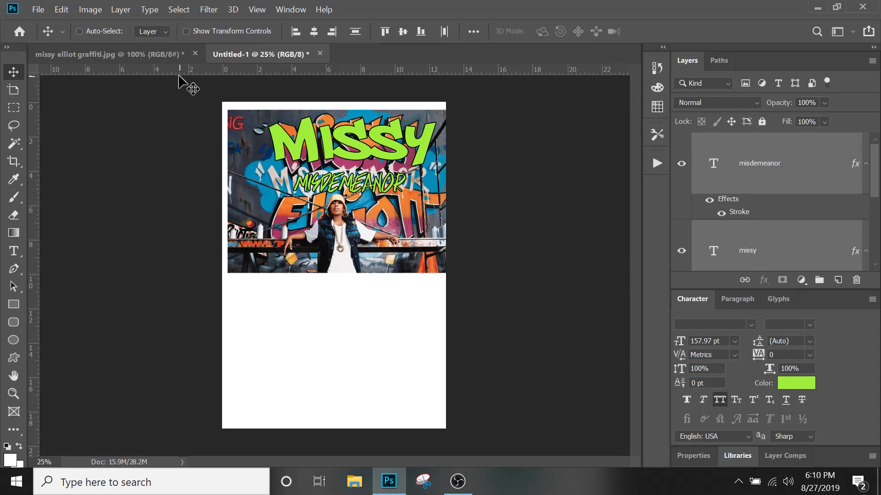
- Switch back to missy elliot graffiti.jpg and select only its misdemeanor text layer
{"action": "left_click", "coordinate": [172, 56]}
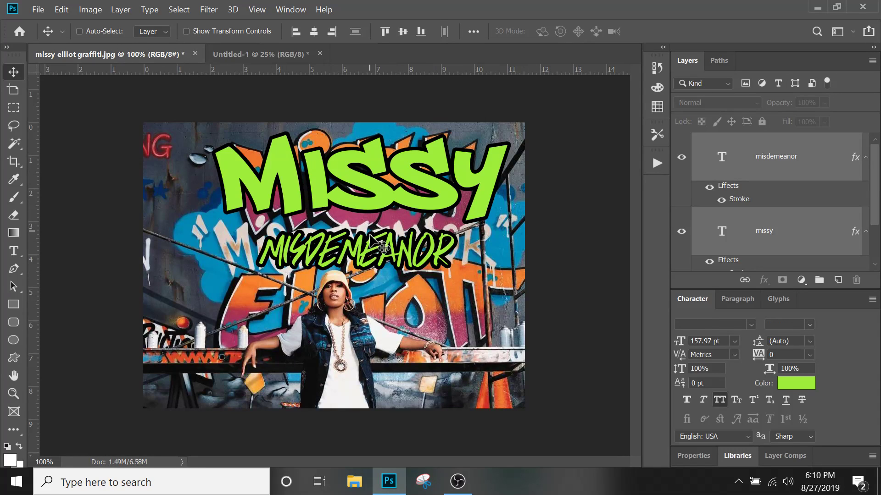
{"action": "left_click", "coordinate": [266, 56]}
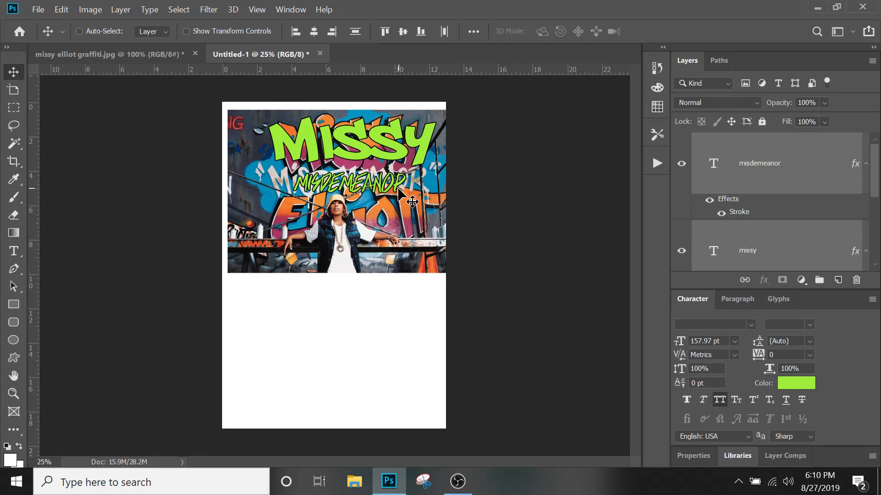
{"action": "left_click", "coordinate": [170, 55]}
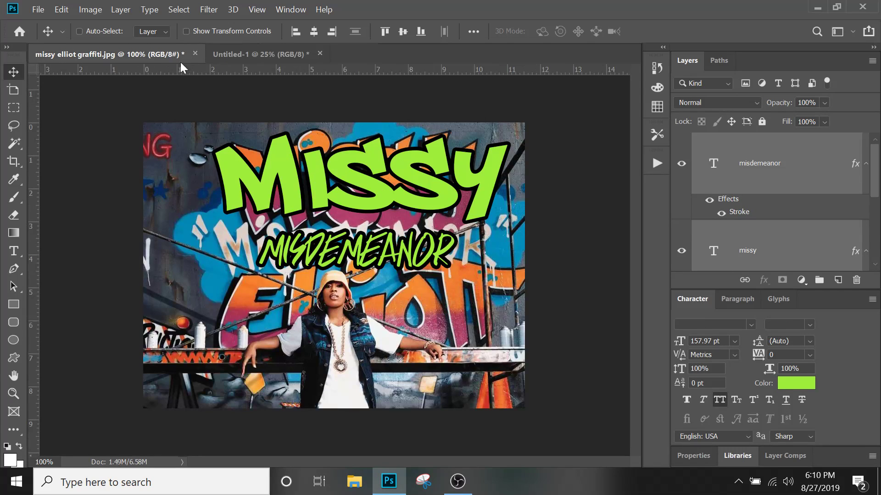
{"action": "right_click", "coordinate": [792, 156]}
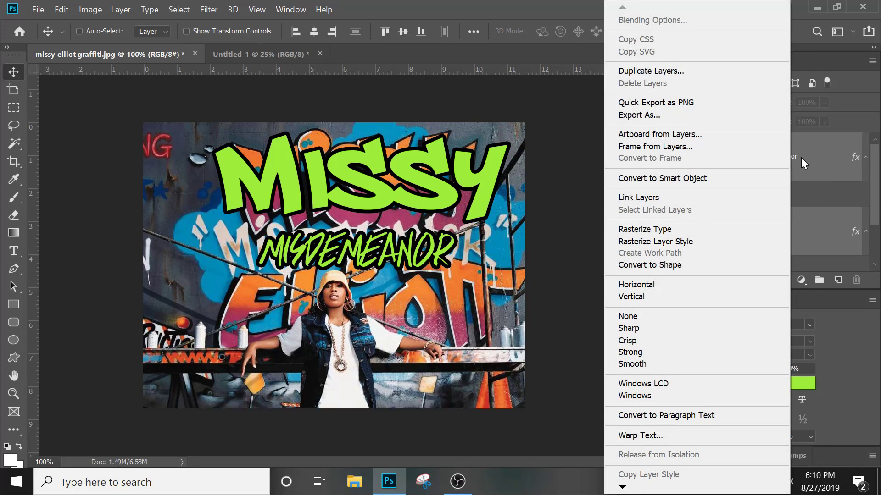
{"action": "left_click", "coordinate": [801, 157]}
{"action": "left_click", "coordinate": [803, 173]}
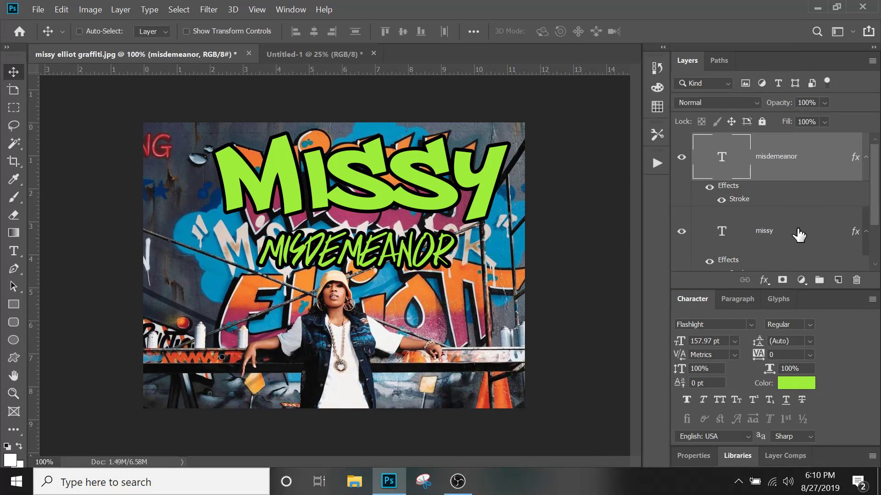
- Convert the misdemeanor text layer in missy elliot graffiti.jpg to a smart object
{"action": "left_click", "coordinate": [798, 235], "text": "shift"}
{"action": "right_click", "coordinate": [815, 164]}
{"action": "left_click", "coordinate": [817, 165]}
{"action": "left_click", "coordinate": [806, 230]}
{"action": "left_click", "coordinate": [812, 159]}
{"action": "right_click", "coordinate": [812, 156]}
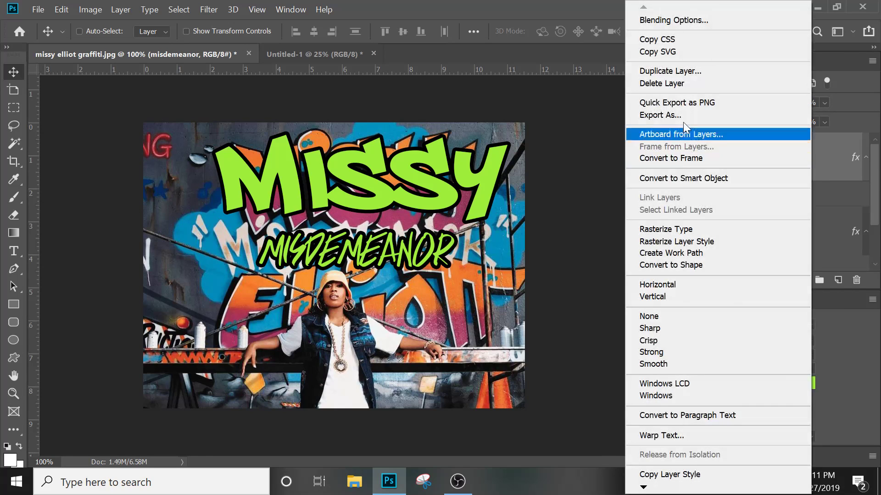
{"action": "left_click", "coordinate": [709, 175]}
- Try out a transformed copy of the misdemeanor smart object below the photo in Untitled-1, and delete it
{"action": "left_click_drag", "start_coordinate": [343, 195], "coordinate": [385, 332]}
{"action": "key", "text": "ctrl+t"}
{"action": "key", "text": "Return"}
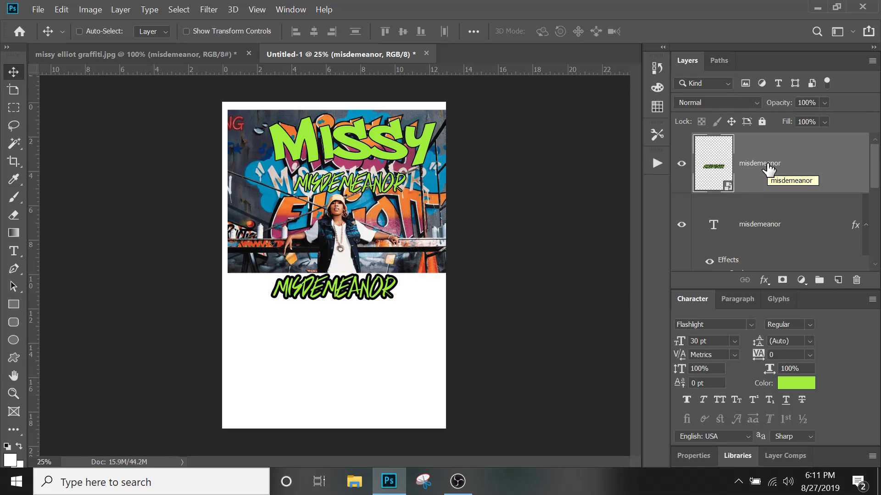
{"action": "key", "text": "Delete"}
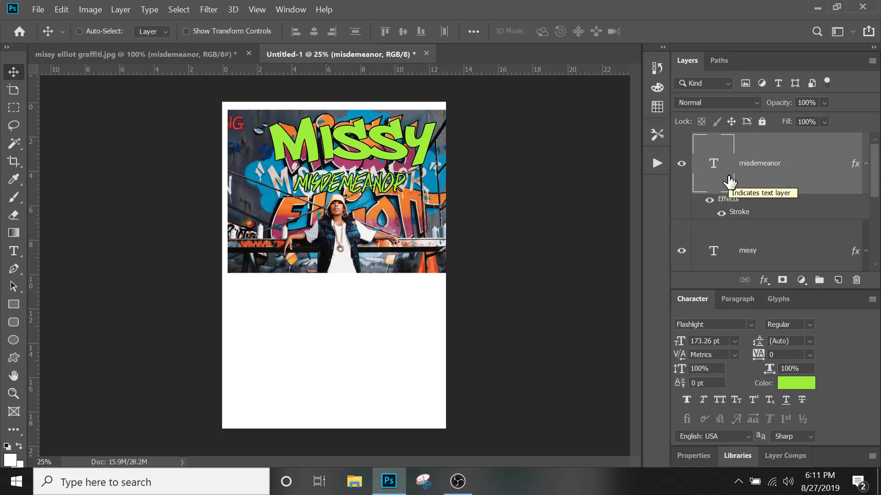
- Move the misdemeanor text off the photo to the lower edge of the white page
{"action": "right_click", "coordinate": [394, 185]}
{"action": "left_click", "coordinate": [403, 193]}
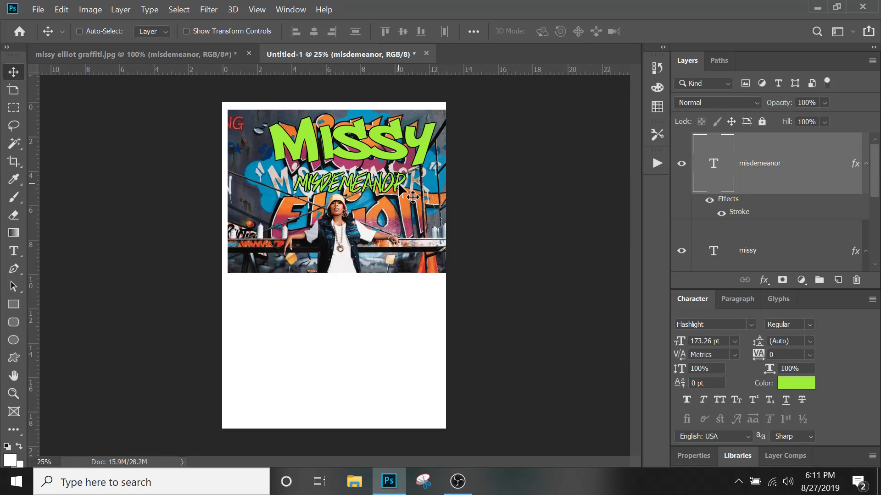
{"action": "left_click_drag", "start_coordinate": [412, 198], "coordinate": [392, 409]}
- Move the missy text off the photo to the white area directly beneath it
{"action": "right_click", "coordinate": [357, 154]}
{"action": "left_click", "coordinate": [381, 160]}
{"action": "left_click_drag", "start_coordinate": [364, 187], "coordinate": [351, 302]}
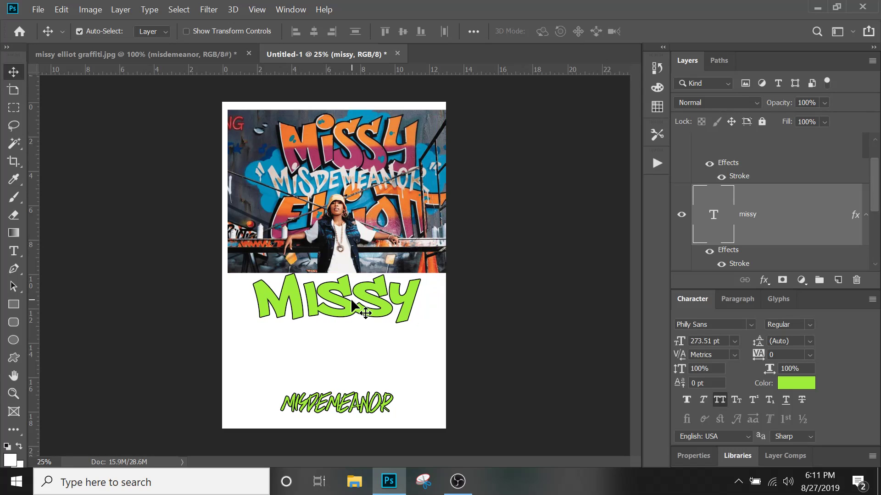
{"action": "key", "text": "ctrl+plus"}
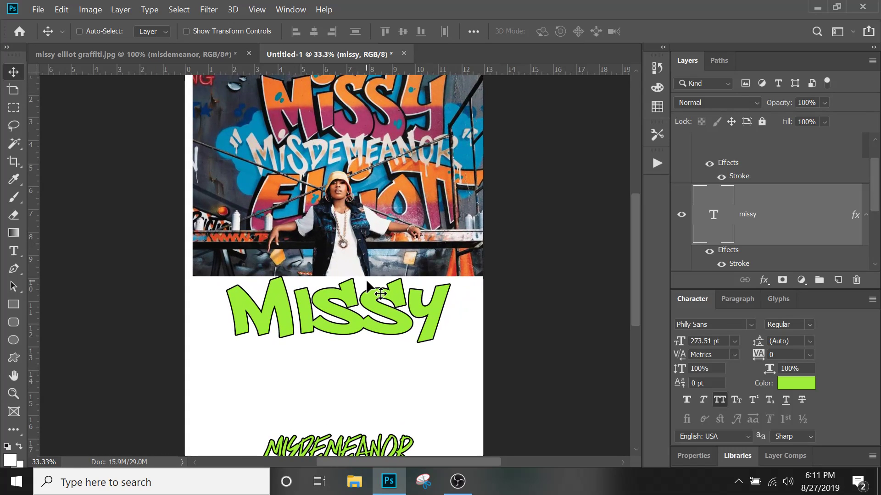
{"action": "scroll", "coordinate": [376, 290], "scroll_direction": "up", "scroll_amount": 1}
{"action": "left_click_drag", "start_coordinate": [383, 346], "coordinate": [384, 343]}
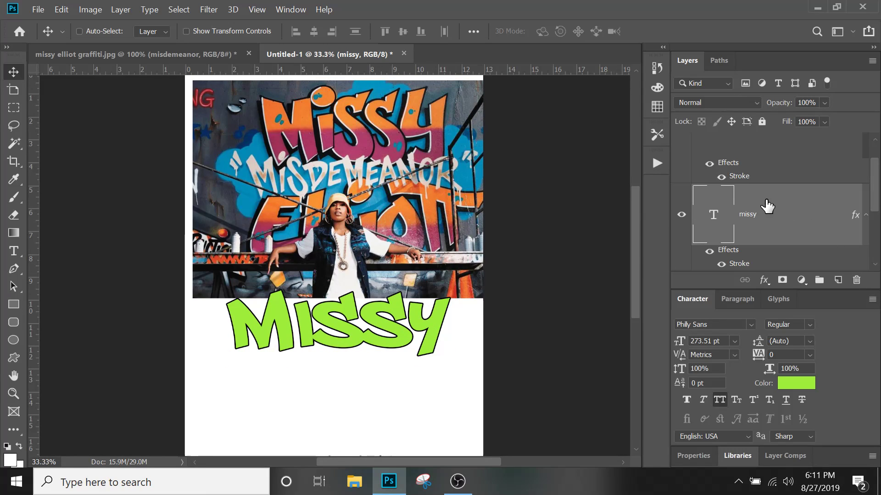
- Clear the layer style from the missy text layer to remove its stroke
{"action": "left_click", "coordinate": [865, 216]}
{"action": "left_click", "coordinate": [865, 216]}
{"action": "right_click", "coordinate": [786, 223]}
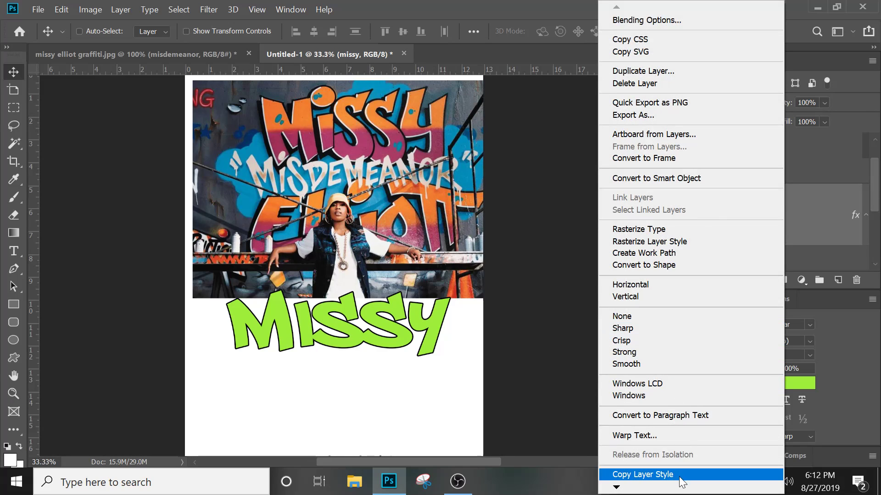
{"action": "mouse_move", "coordinate": [637, 490]}
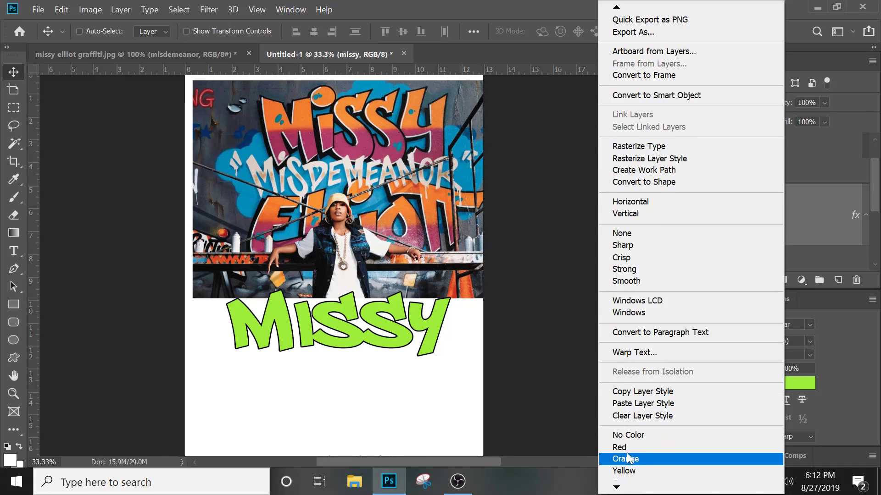
{"action": "left_click", "coordinate": [633, 417]}
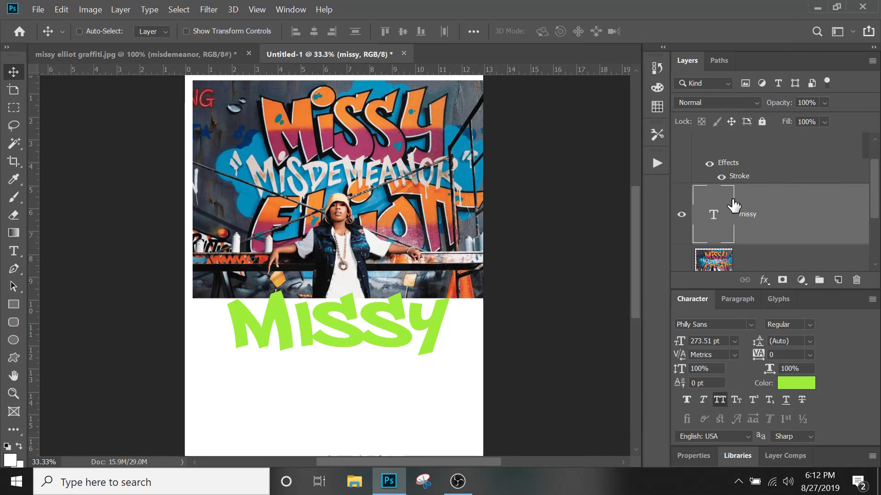
- Compare the missy lettering without All Caps, and turn All Caps back on
{"action": "right_click", "coordinate": [758, 218]}
{"action": "left_click", "coordinate": [773, 218]}
{"action": "left_click", "coordinate": [721, 400]}
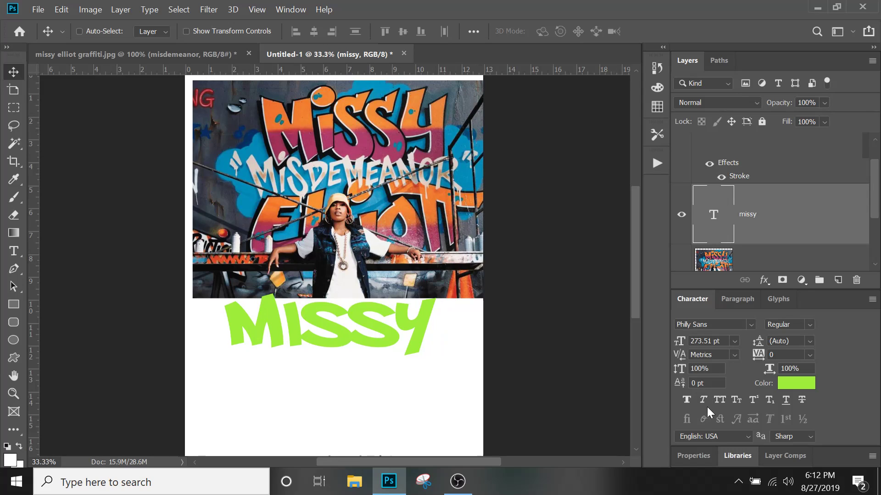
{"action": "left_click", "coordinate": [719, 400]}
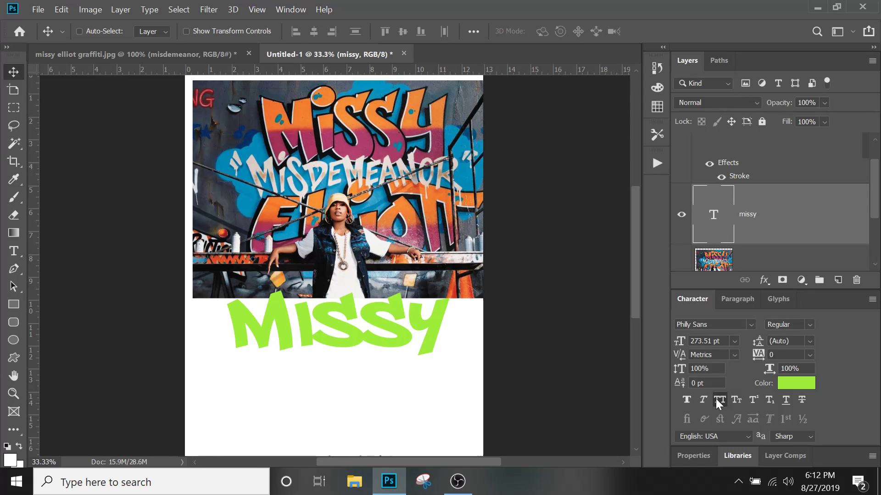
{"action": "scroll", "coordinate": [495, 288], "scroll_direction": "down", "scroll_amount": 4}
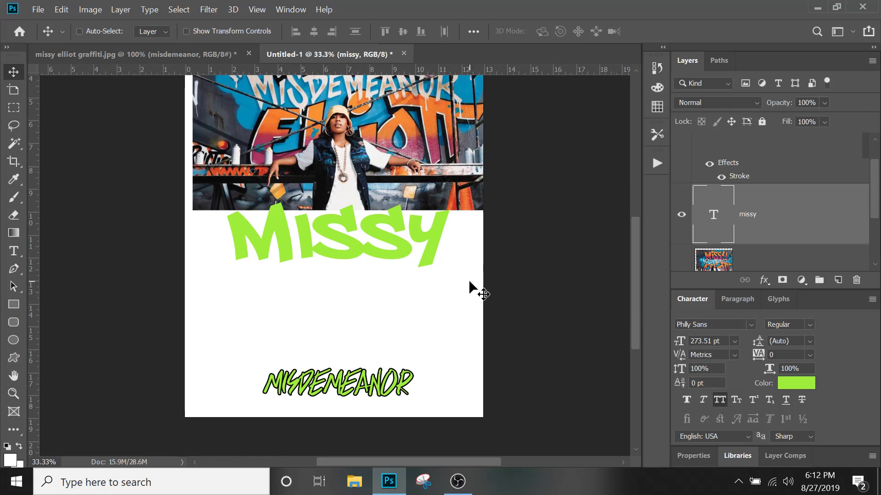
- Convert the missy text layer to a Smart Object and nudge the lettering slightly upward
{"action": "scroll", "coordinate": [717, 254], "scroll_direction": "up", "scroll_amount": 2}
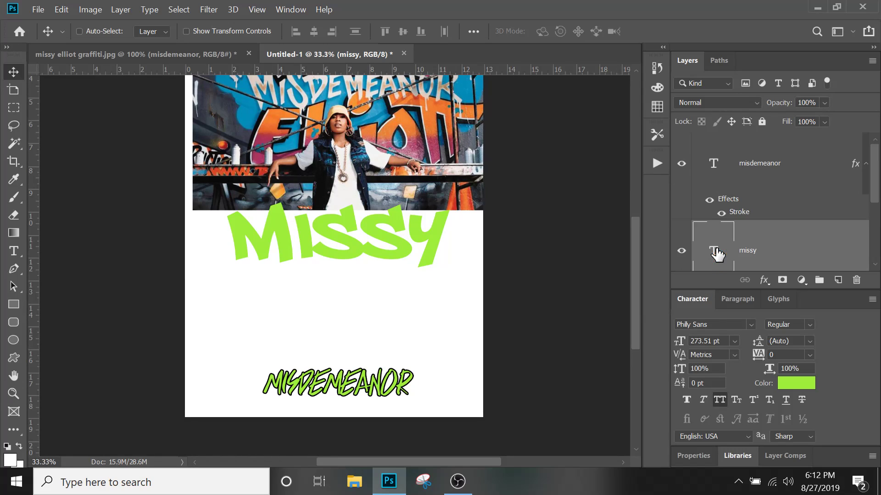
{"action": "left_click", "coordinate": [718, 402]}
{"action": "right_click", "coordinate": [766, 250]}
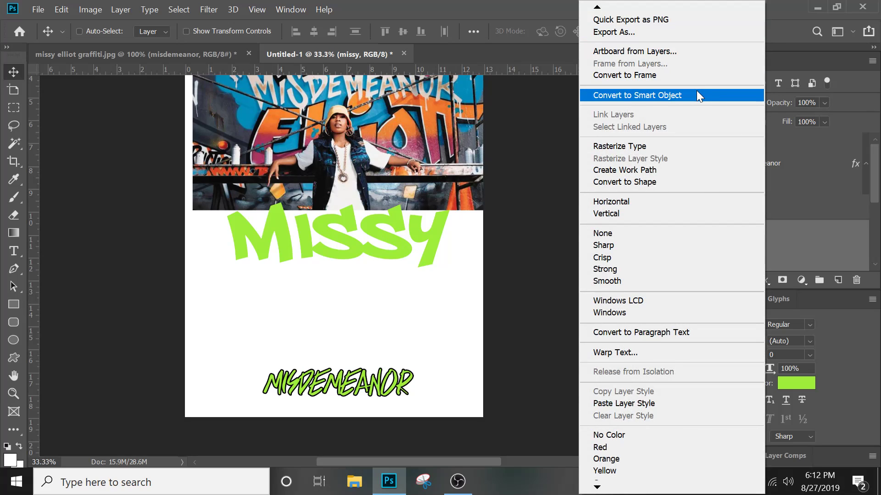
{"action": "left_click", "coordinate": [662, 98]}
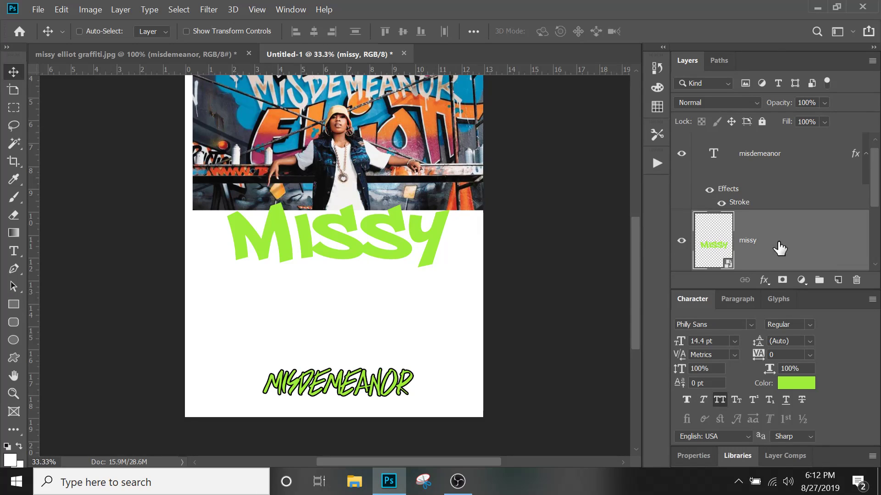
{"action": "left_click_drag", "start_coordinate": [432, 237], "coordinate": [431, 233]}
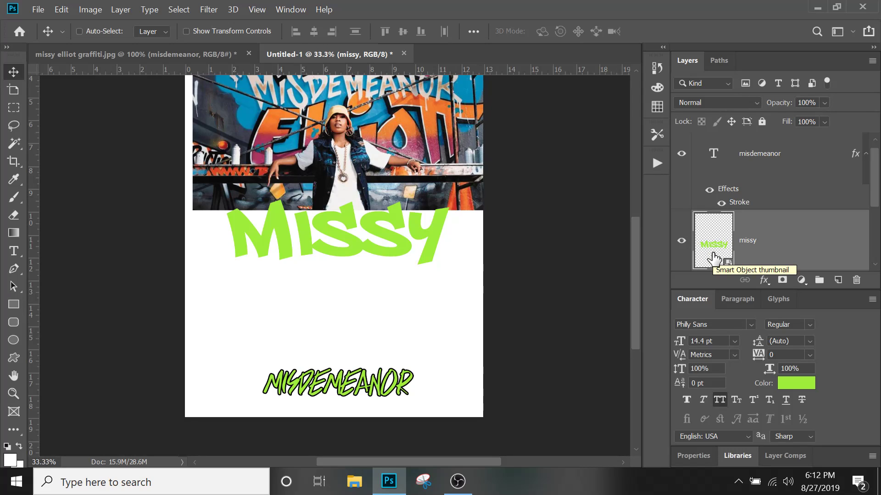
- Add a linear yellow-to-pink Gradient Overlay at -90 degrees to the missy Smart Object
{"action": "scroll", "coordinate": [715, 258], "scroll_direction": "down", "scroll_amount": 2}
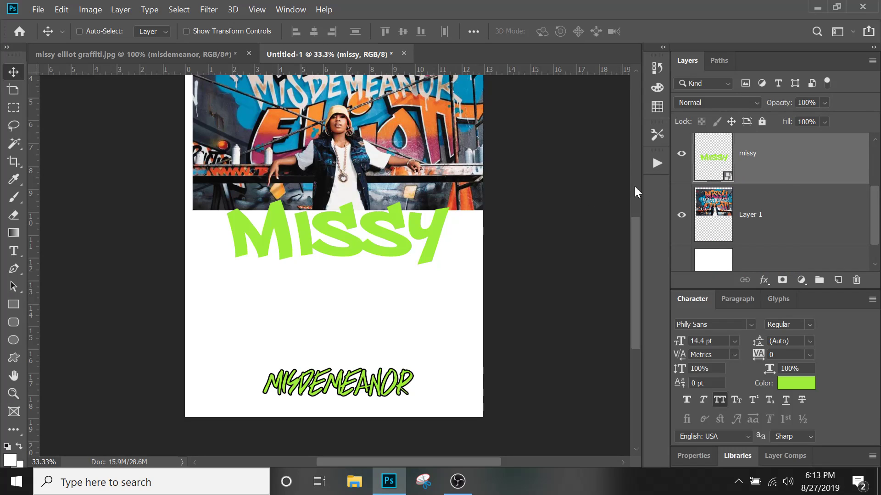
{"action": "scroll", "coordinate": [401, 188], "scroll_direction": "up", "scroll_amount": 4}
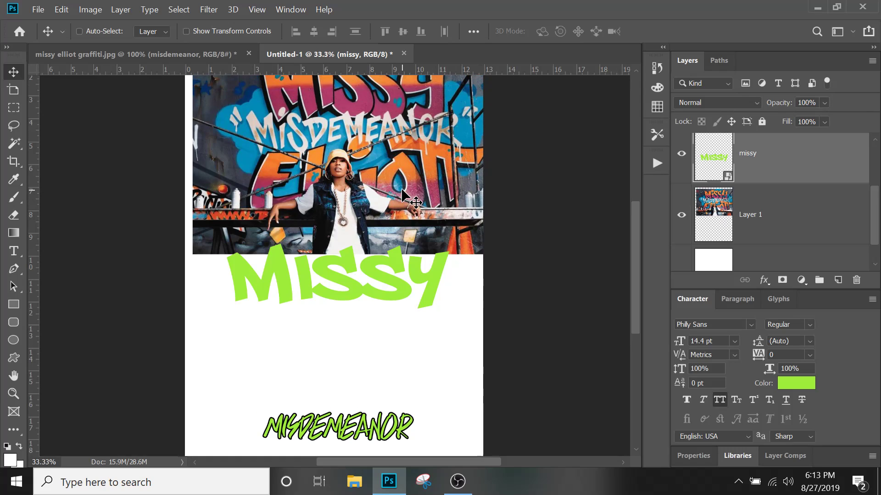
{"action": "scroll", "coordinate": [402, 190], "scroll_direction": "up", "scroll_amount": 3}
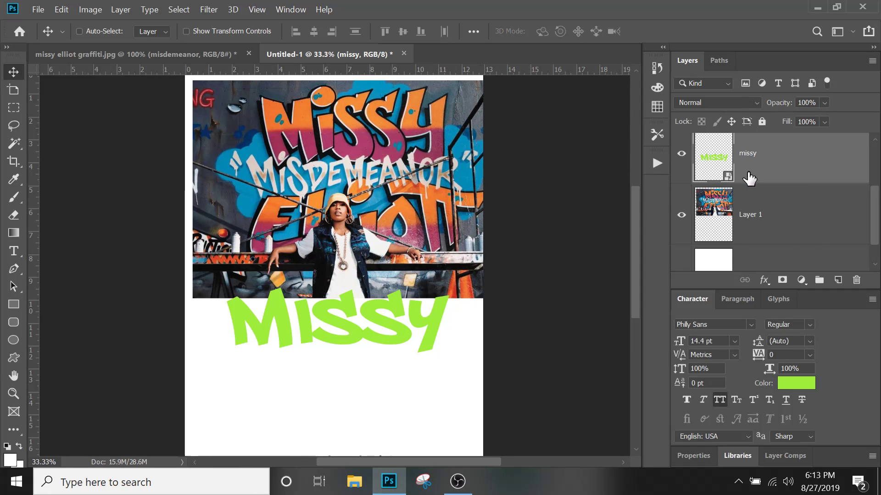
{"action": "left_click", "coordinate": [766, 280]}
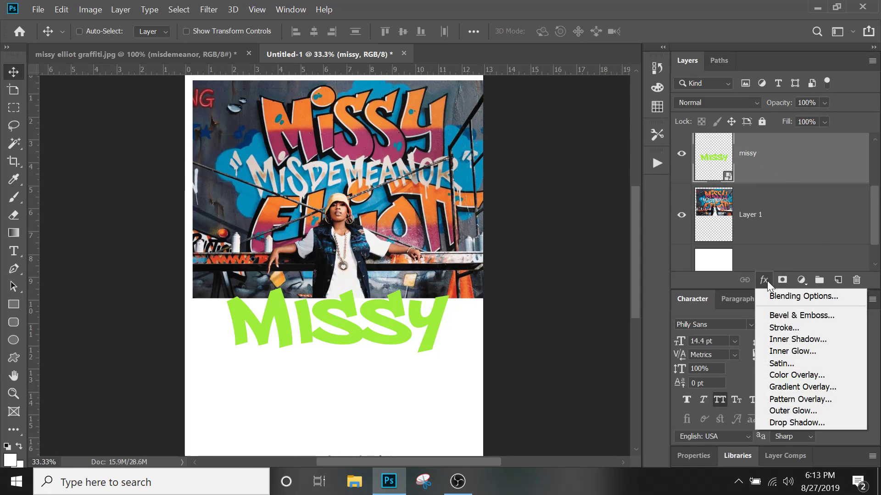
{"action": "left_click", "coordinate": [807, 386]}
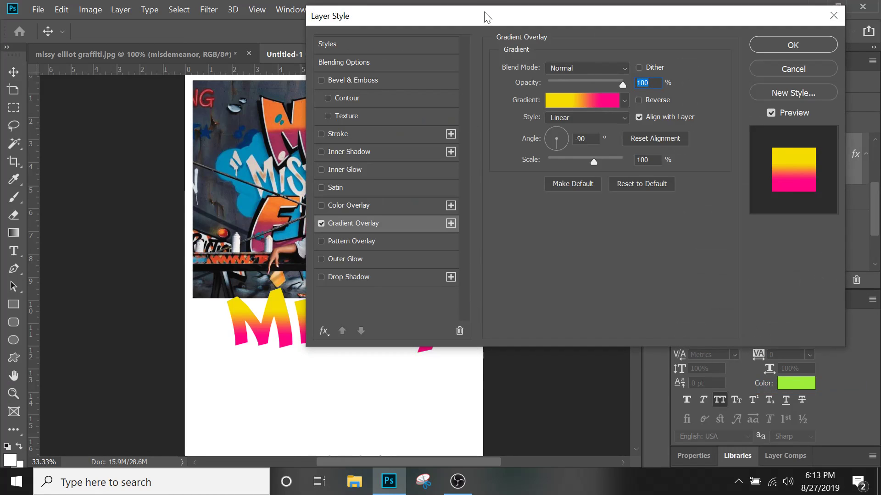
{"action": "left_click_drag", "start_coordinate": [484, 18], "coordinate": [644, 77]}
- Try orange and red tones sampled from the graffiti photo for the gradient's yellow stop
{"action": "left_click", "coordinate": [731, 166]}
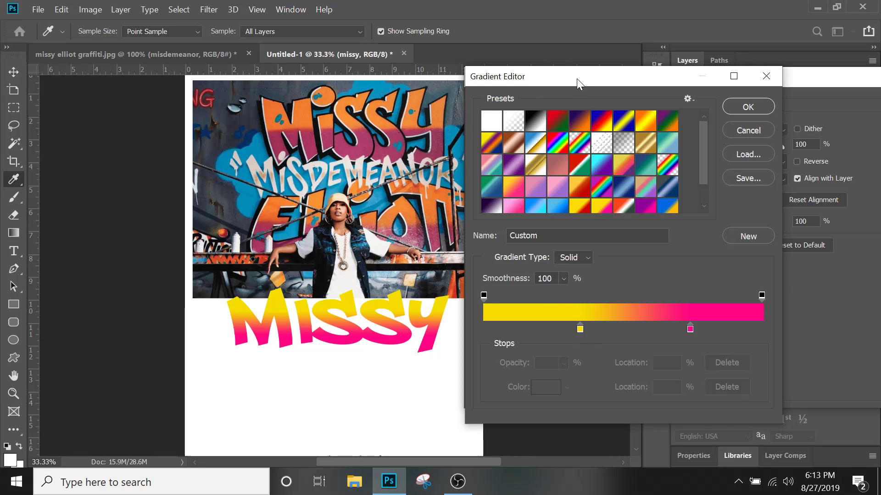
{"action": "left_click_drag", "start_coordinate": [576, 81], "coordinate": [582, 79]}
{"action": "left_click", "coordinate": [585, 327]}
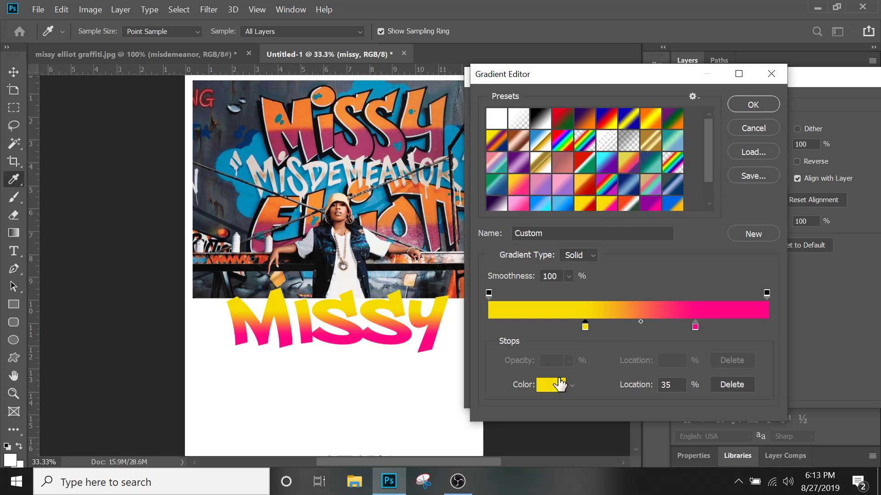
{"action": "left_click", "coordinate": [545, 389]}
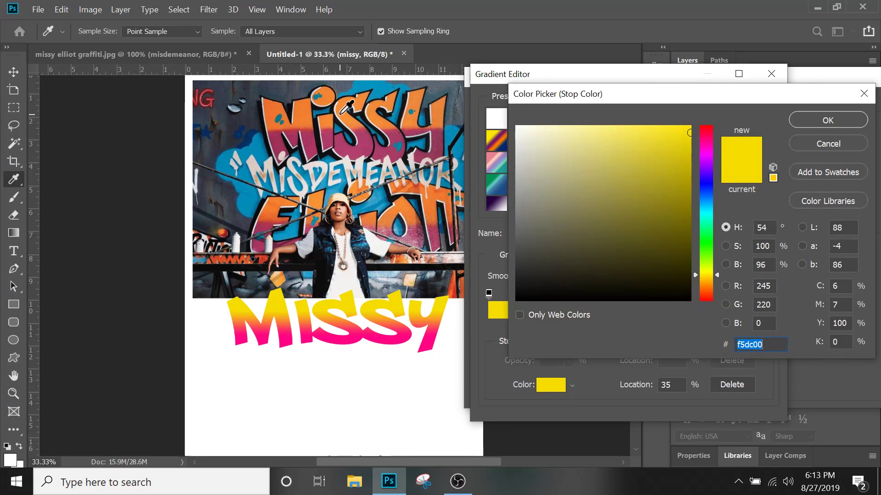
{"action": "left_click", "coordinate": [340, 114]}
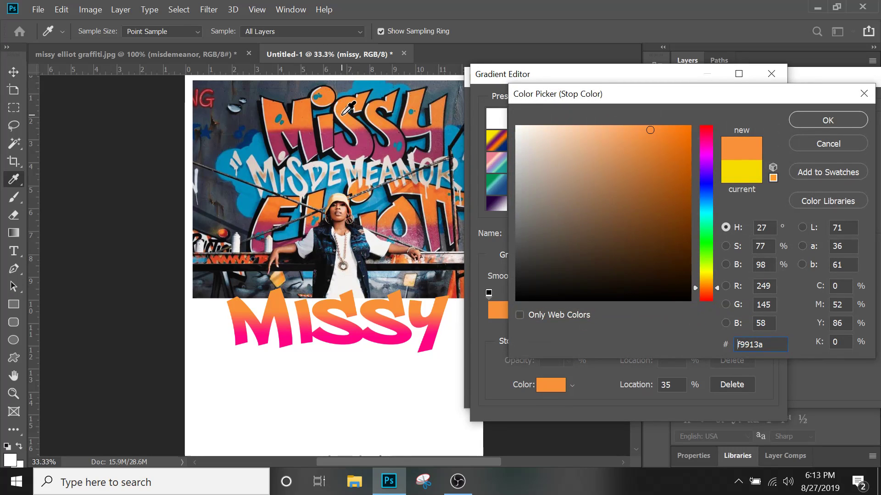
{"action": "left_click", "coordinate": [232, 256]}
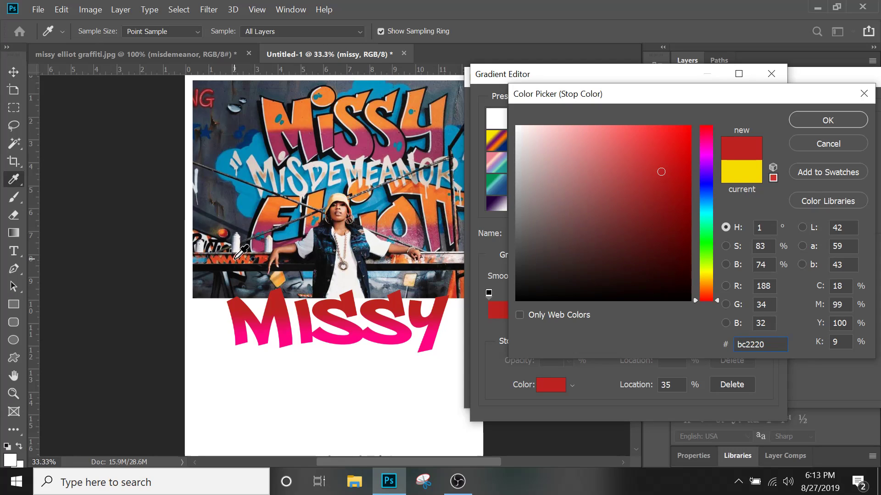
{"action": "left_click", "coordinate": [235, 260]}
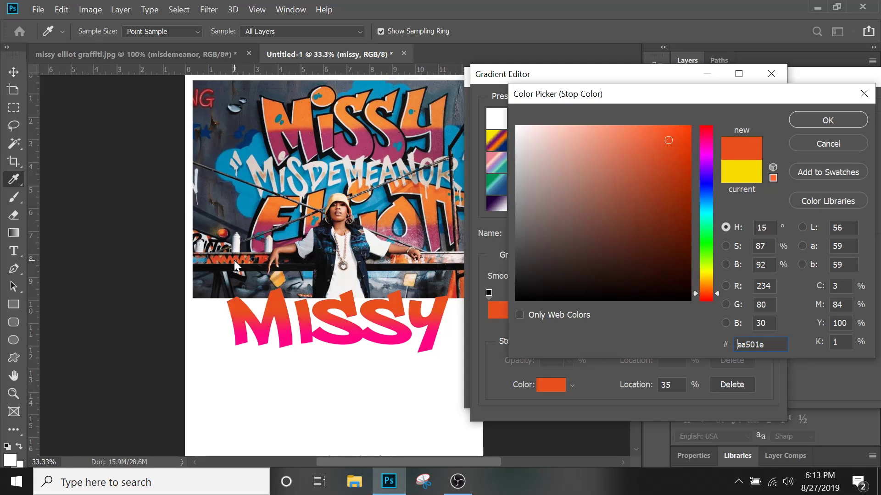
{"action": "left_click", "coordinate": [821, 145]}
{"action": "left_click", "coordinate": [759, 128]}
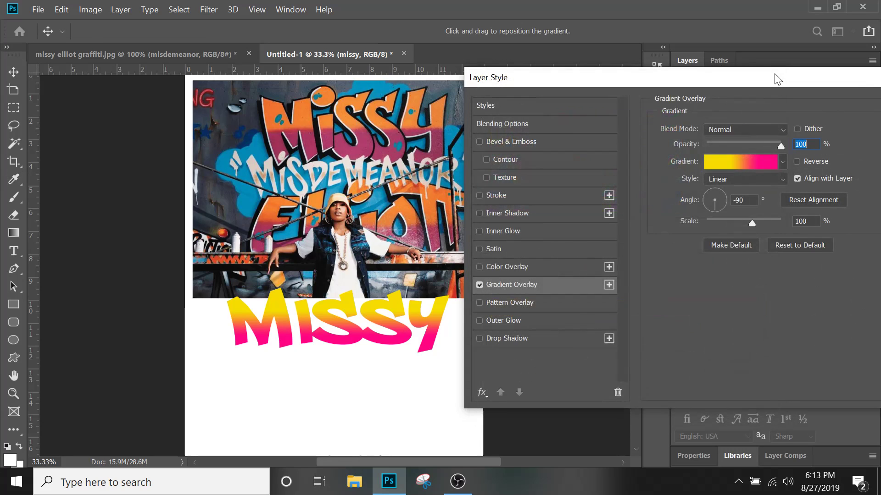
- Apply the yellow-to-pink gradient overlay to the missy layer and close its layer style settings
{"action": "left_click_drag", "start_coordinate": [775, 77], "coordinate": [512, 77]}
{"action": "left_click", "coordinate": [688, 108]}
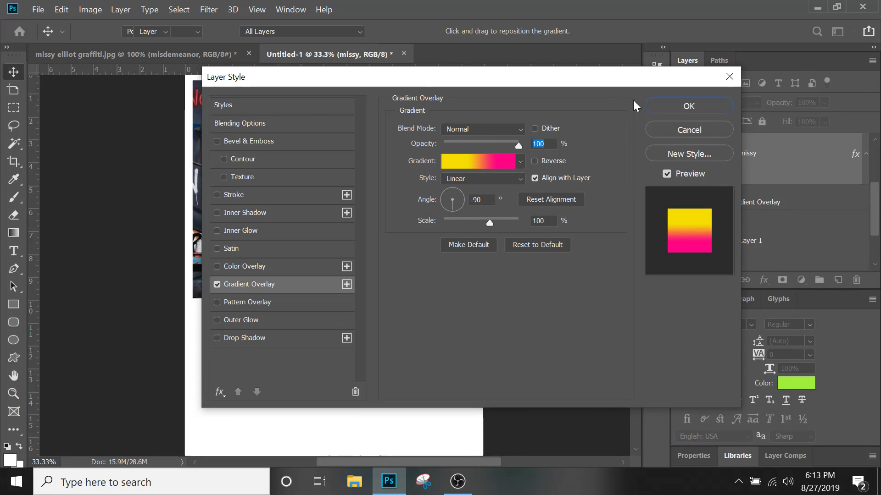
{"action": "left_click", "coordinate": [94, 8]}
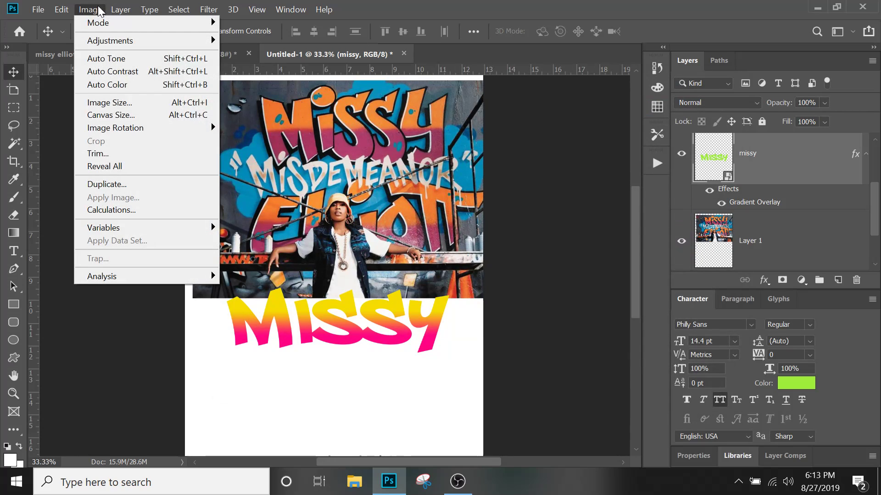
{"action": "mouse_move", "coordinate": [115, 42]}
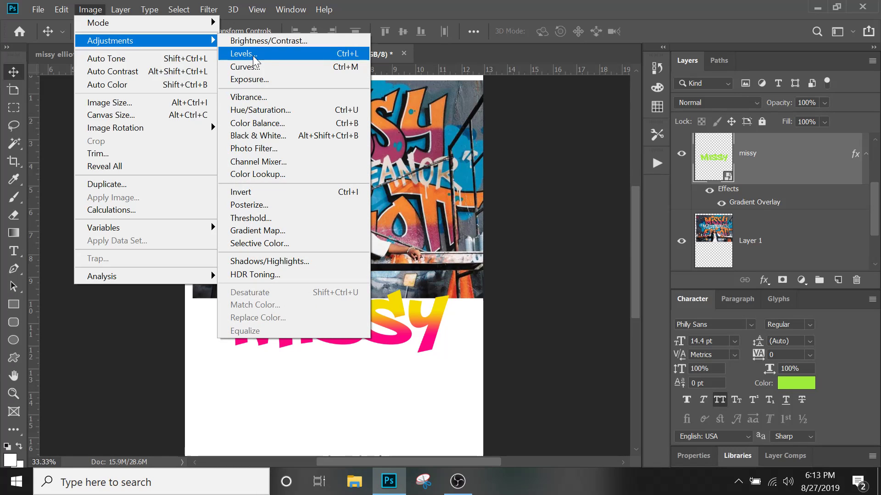
{"action": "left_click", "coordinate": [254, 58]}
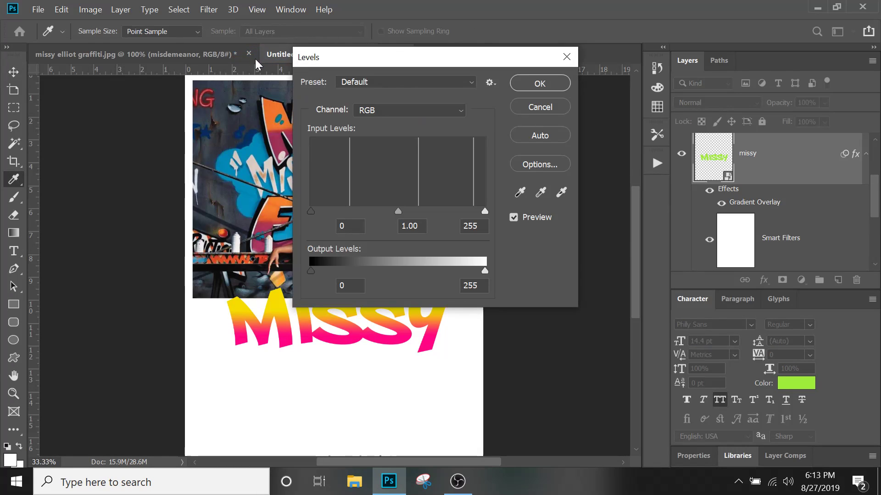
{"action": "left_click", "coordinate": [552, 104]}
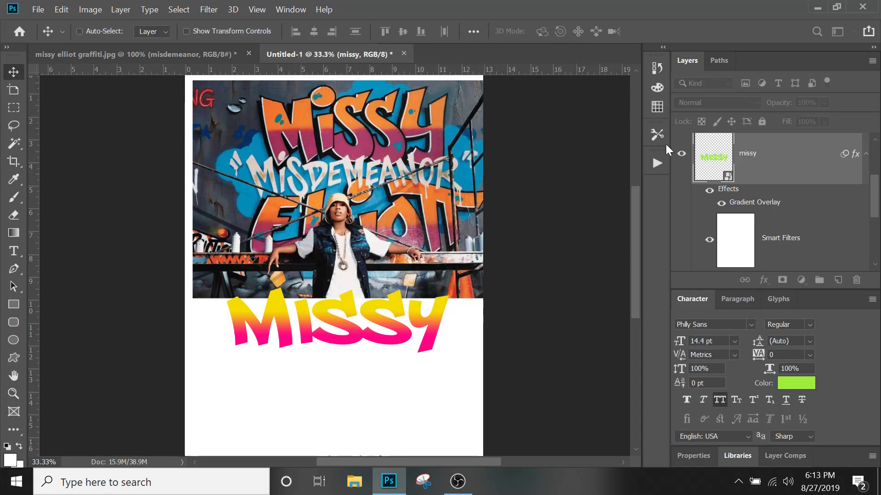
- Add a Vibrance adjustment layer above the photo on Layer 1, clipped to that layer
{"action": "scroll", "coordinate": [773, 211], "scroll_direction": "down", "scroll_amount": 2}
{"action": "left_click", "coordinate": [786, 184]}
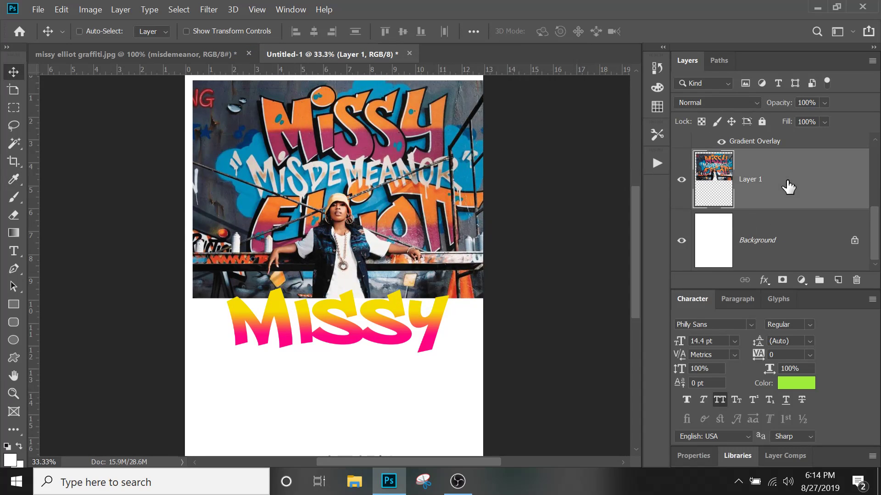
{"action": "left_click", "coordinate": [121, 9]}
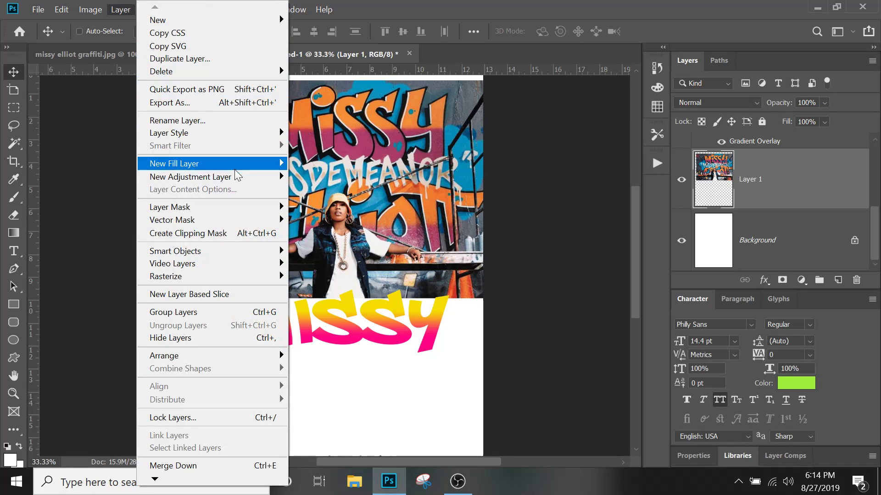
{"action": "mouse_move", "coordinate": [238, 178]}
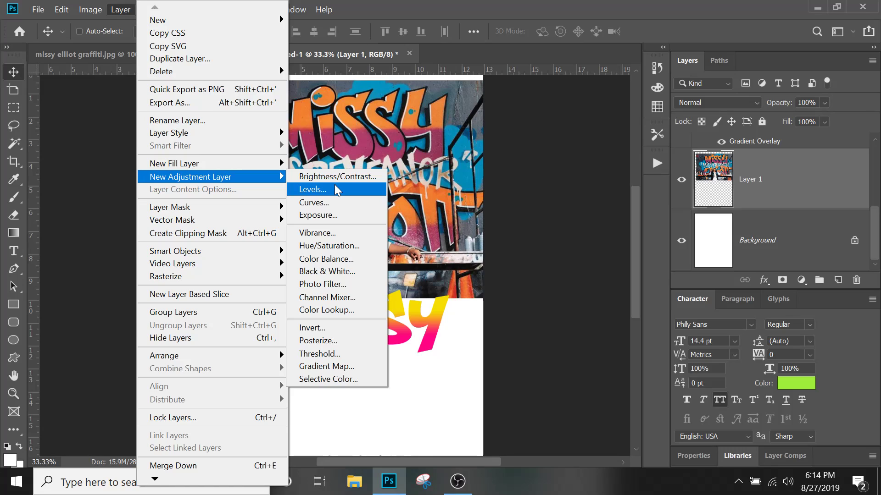
{"action": "left_click", "coordinate": [345, 233]}
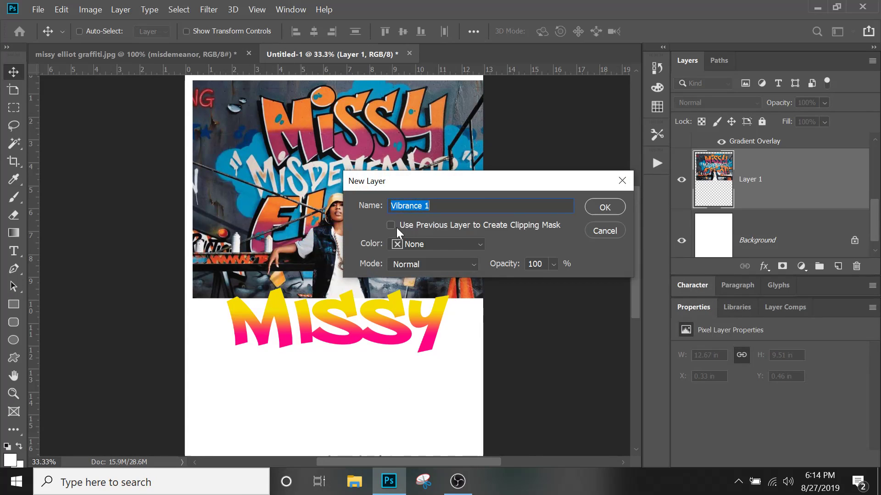
{"action": "left_click", "coordinate": [391, 225]}
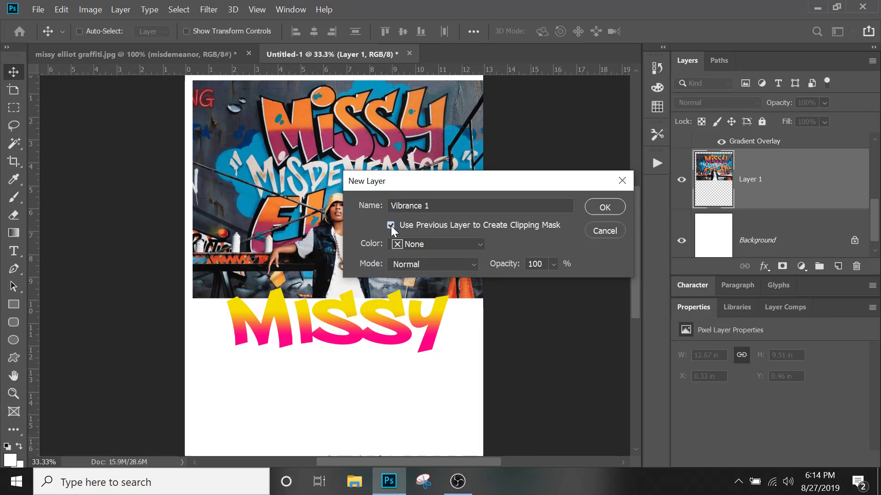
{"action": "left_click", "coordinate": [599, 208]}
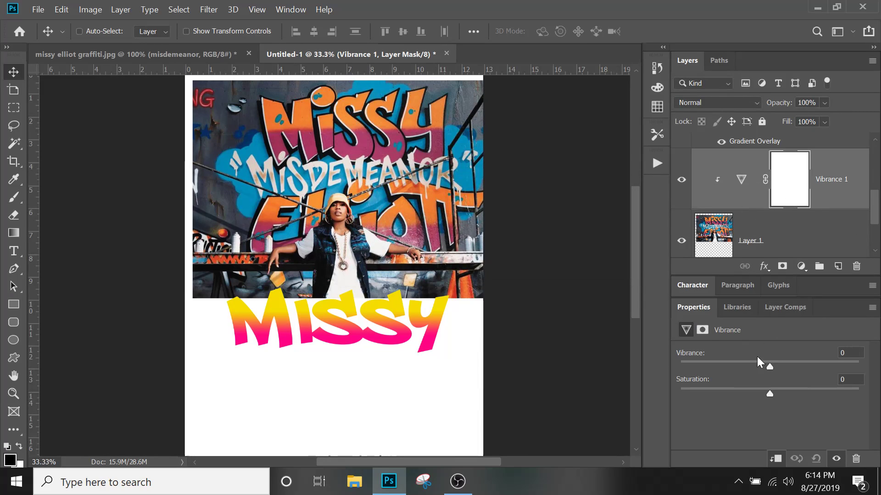
- Set the adjustment layer's Vibrance to +21 and Saturation to +30
{"action": "mouse_move", "coordinate": [775, 394]}
{"action": "left_mouse_down"}
{"action": "mouse_move", "coordinate": [801, 395]}
{"action": "mouse_move", "coordinate": [792, 394]}
{"action": "left_mouse_up"}
{"action": "left_click_drag", "start_coordinate": [770, 366], "coordinate": [789, 368]}
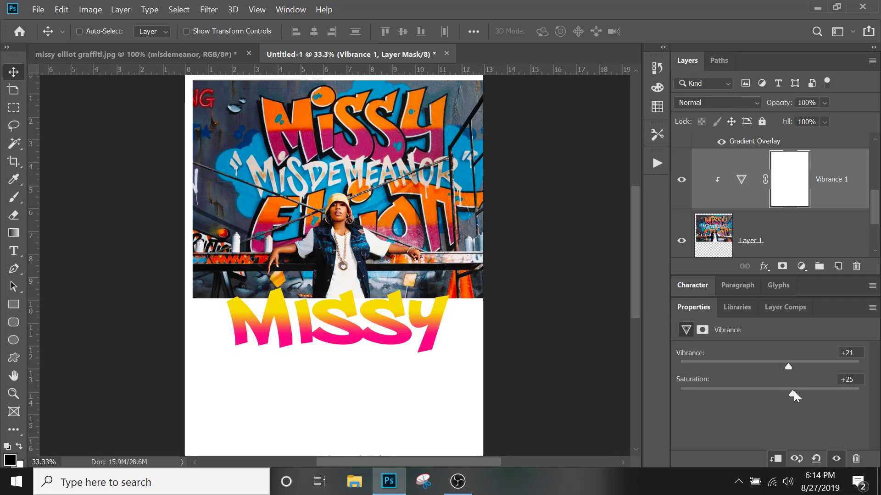
{"action": "left_click_drag", "start_coordinate": [796, 392], "coordinate": [800, 392]}
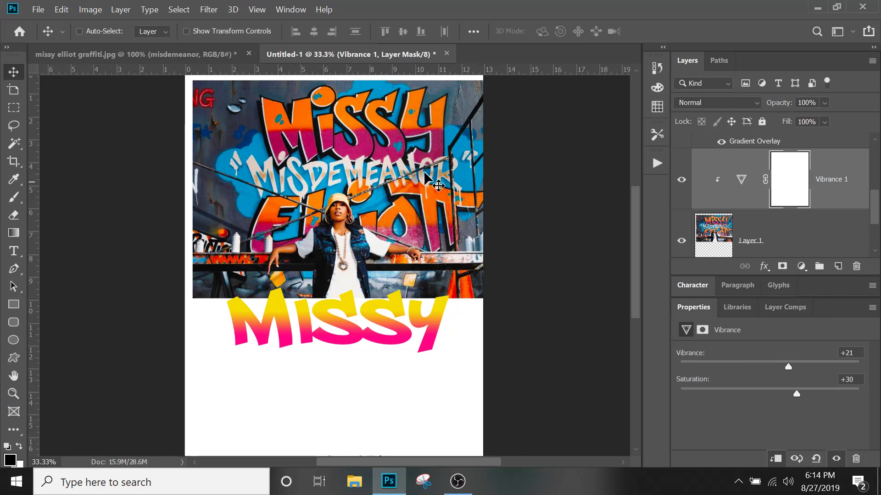
{"action": "left_click", "coordinate": [834, 198]}
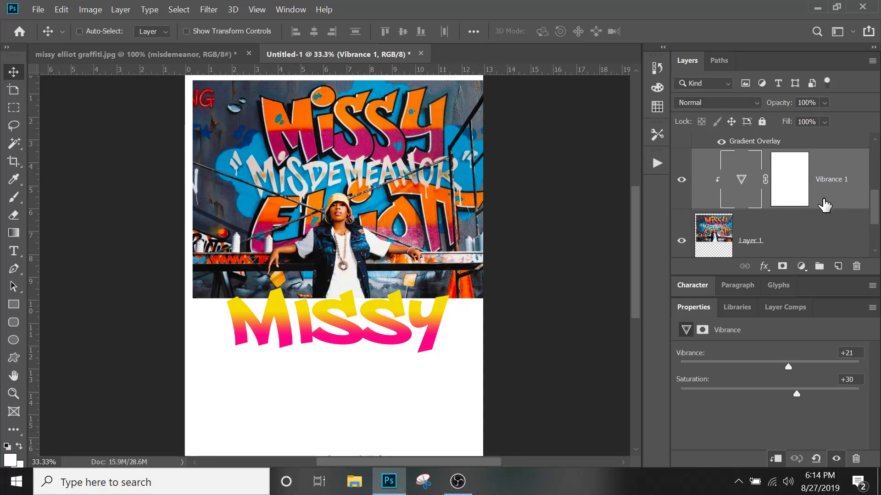
- Recolor the yellow stop of the missy layer's gradient overlay with bright orange sampled from the graffiti lettering in the photo
{"action": "scroll", "coordinate": [786, 189], "scroll_direction": "up", "scroll_amount": 2}
{"action": "scroll", "coordinate": [788, 187], "scroll_direction": "up", "scroll_amount": 2}
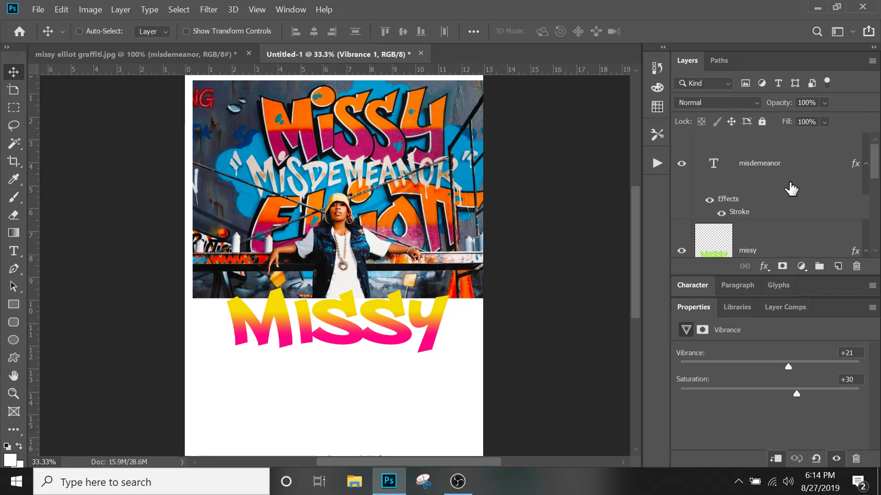
{"action": "scroll", "coordinate": [788, 187], "scroll_direction": "down", "scroll_amount": 2}
{"action": "left_click", "coordinate": [761, 177]}
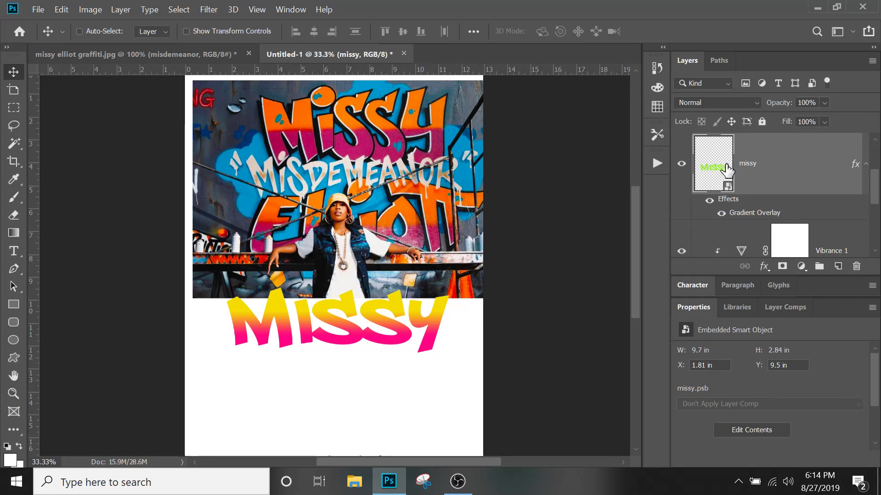
{"action": "double_click", "coordinate": [755, 213]}
{"action": "left_click_drag", "start_coordinate": [497, 76], "coordinate": [791, 81]}
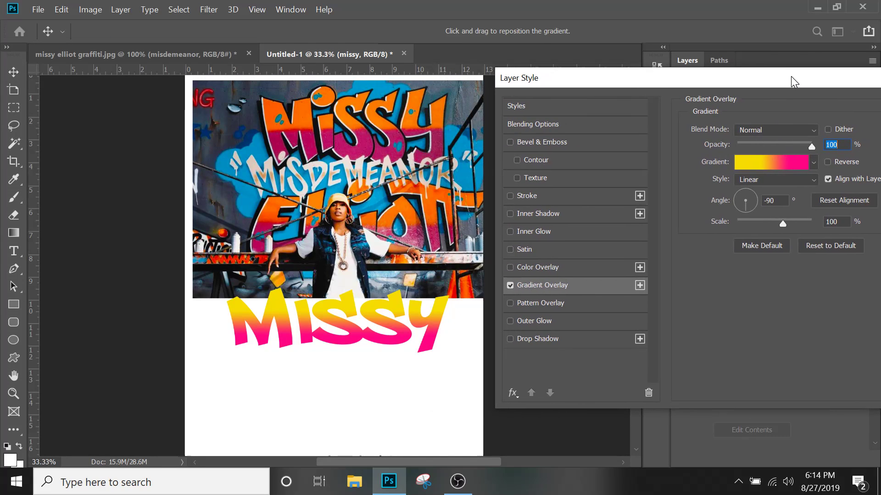
{"action": "left_click", "coordinate": [777, 167]}
{"action": "left_click_drag", "start_coordinate": [601, 73], "coordinate": [667, 79]}
{"action": "left_click", "coordinate": [643, 335]}
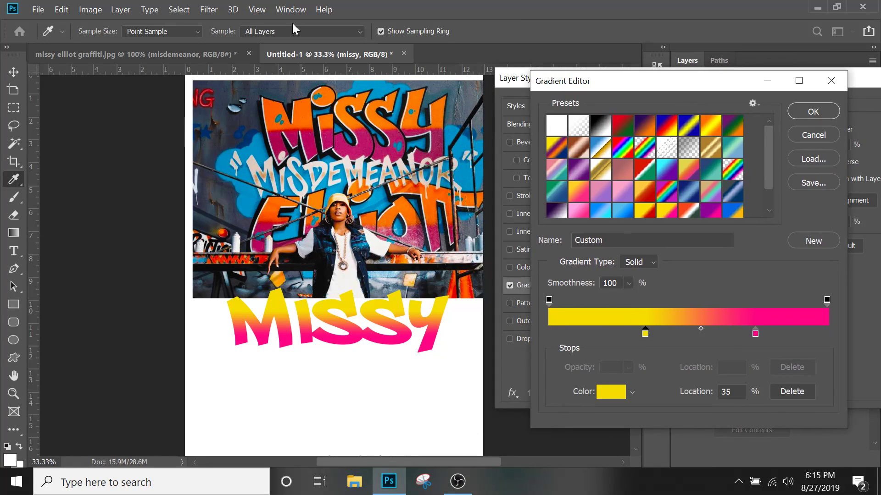
{"action": "left_click", "coordinate": [301, 118]}
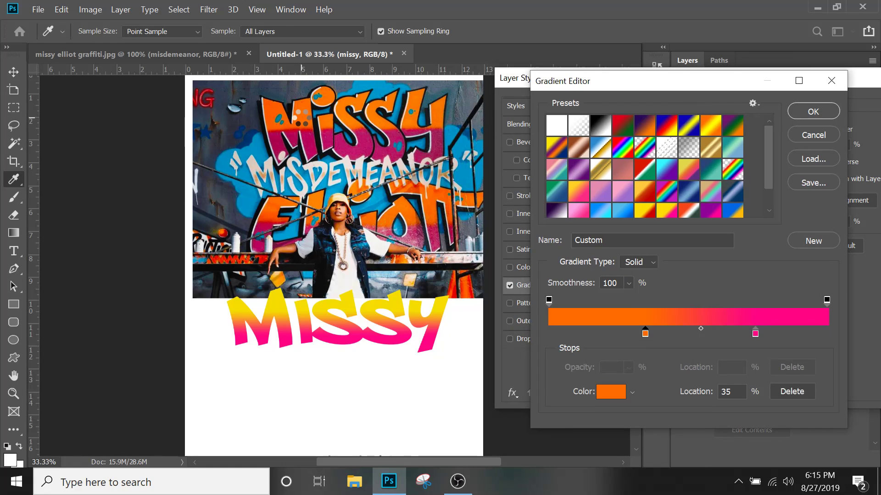
- Recolor the gradient's pink stop with magenta sampled from the photo's lettering, and move both color stops closer together with orange at 40%
{"action": "left_click", "coordinate": [755, 334]}
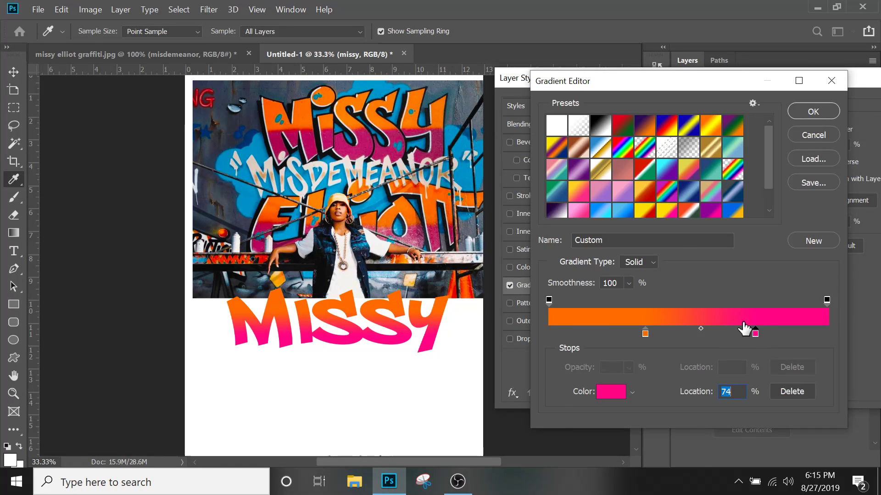
{"action": "left_click", "coordinate": [362, 148]}
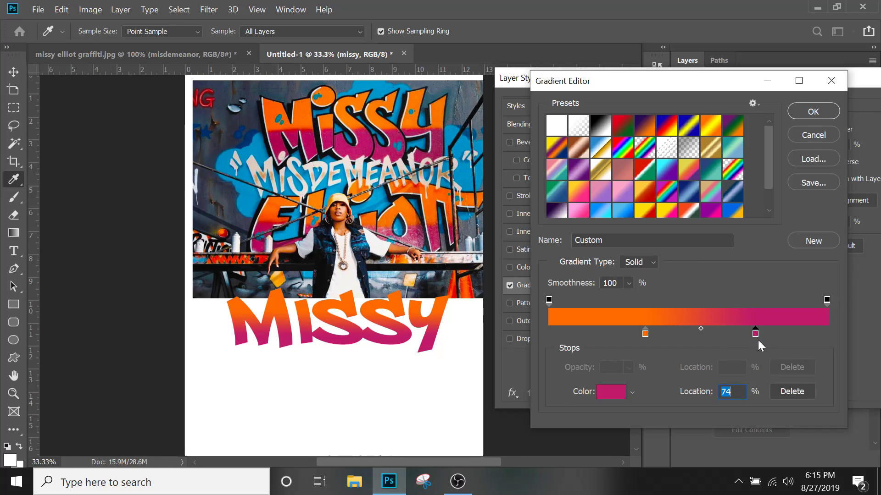
{"action": "left_click_drag", "start_coordinate": [755, 332], "coordinate": [718, 333]}
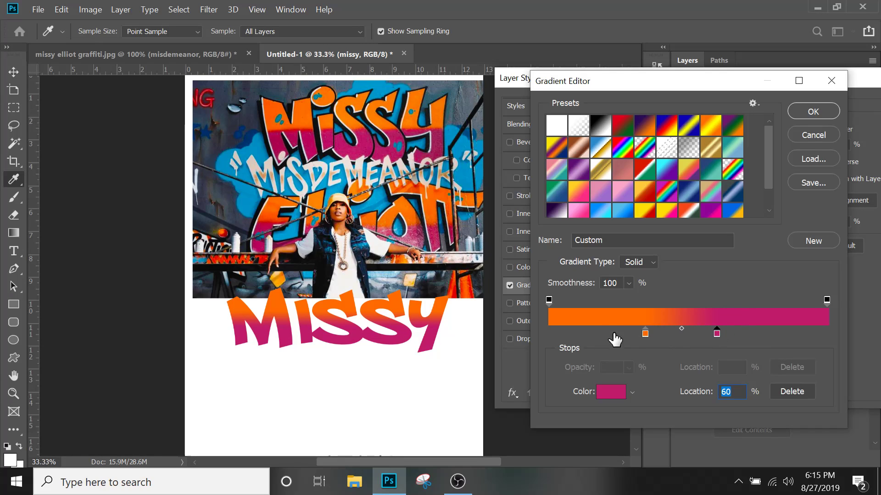
{"action": "left_click_drag", "start_coordinate": [645, 334], "coordinate": [675, 334]}
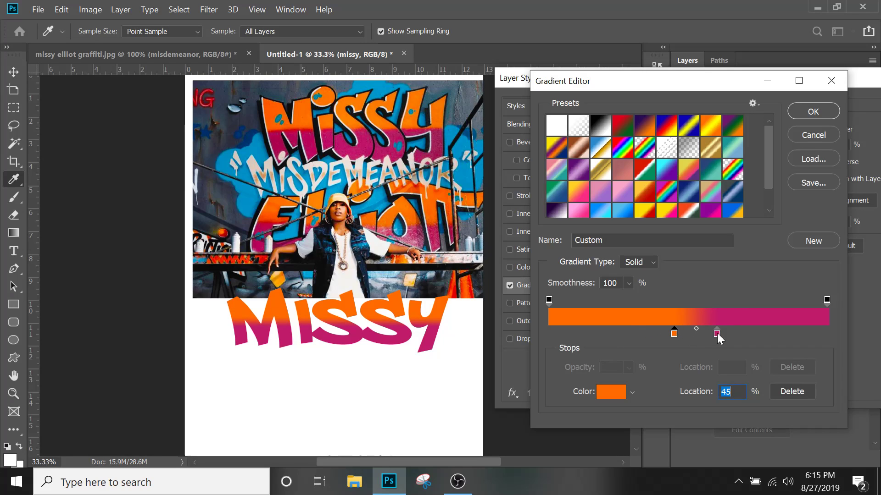
{"action": "left_click_drag", "start_coordinate": [717, 333], "coordinate": [662, 334]}
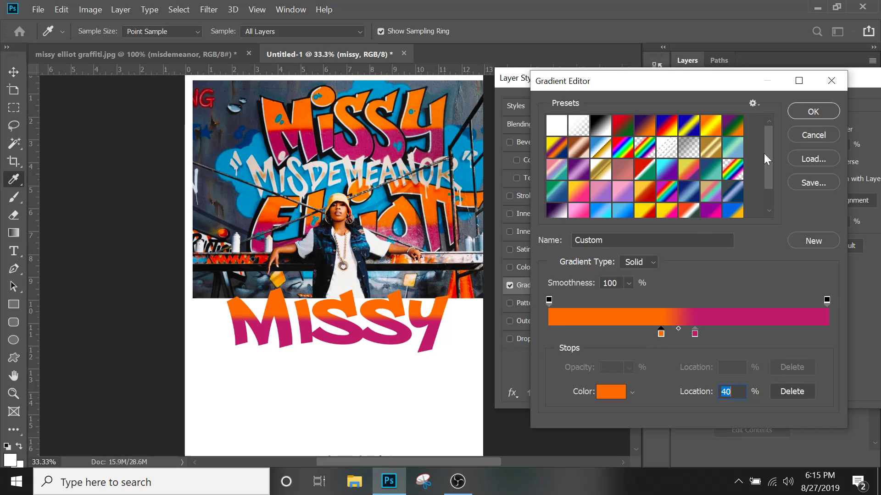
{"action": "left_click", "coordinate": [819, 114]}
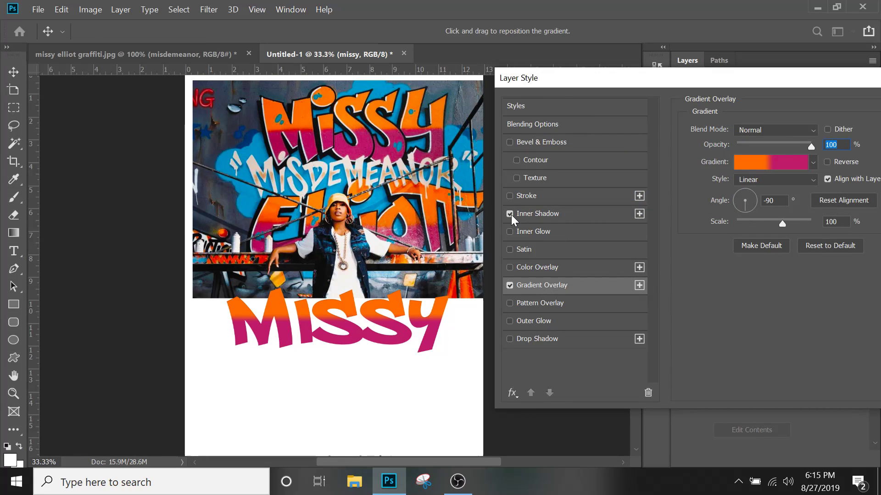
- Add a white Inner Shadow to the missy layer with Normal blend mode, 100% opacity, 13 px distance, 46% choke and 24 px size
{"action": "left_click", "coordinate": [526, 215]}
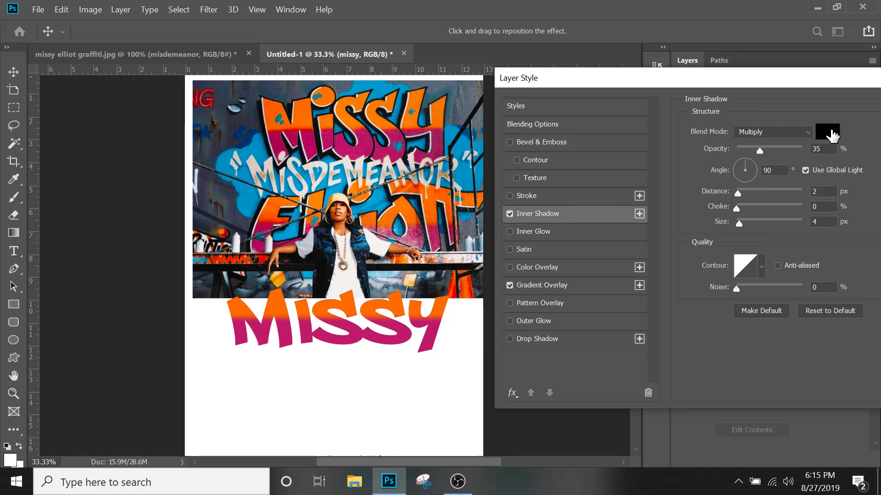
{"action": "left_click", "coordinate": [830, 132]}
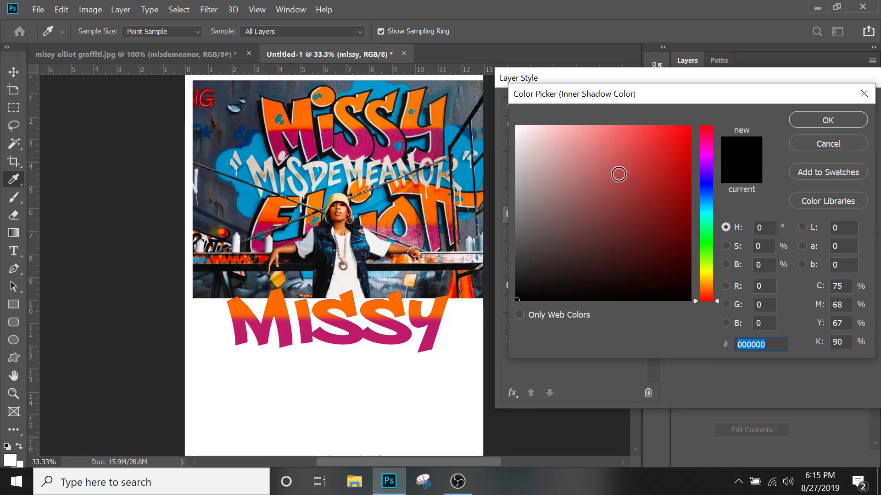
{"action": "left_click_drag", "start_coordinate": [617, 173], "coordinate": [490, 114]}
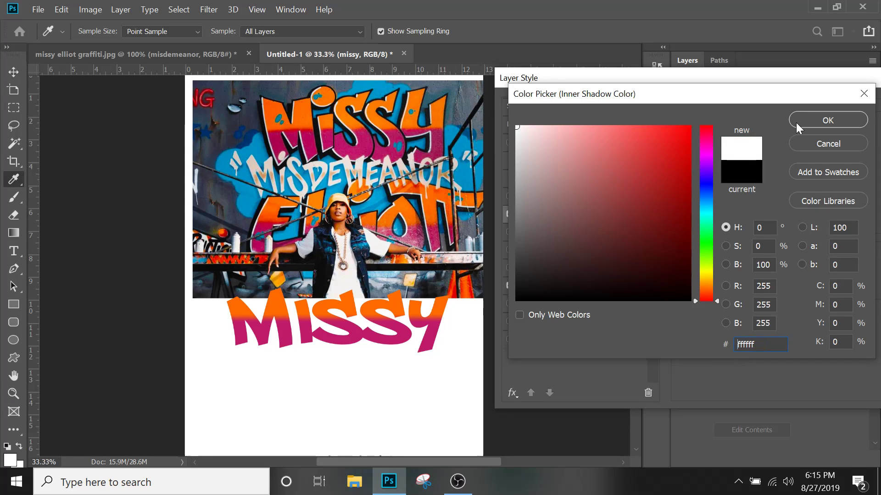
{"action": "left_click", "coordinate": [796, 123]}
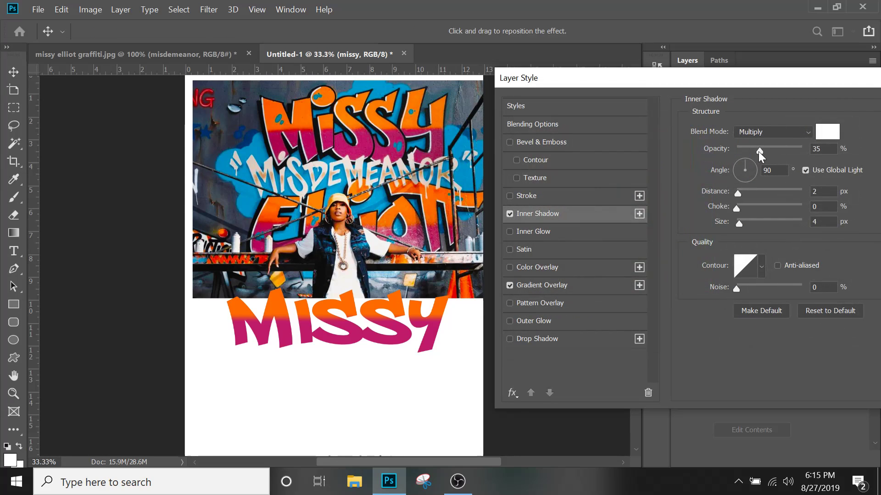
{"action": "left_click_drag", "start_coordinate": [758, 152], "coordinate": [811, 155]}
{"action": "left_click", "coordinate": [753, 133]}
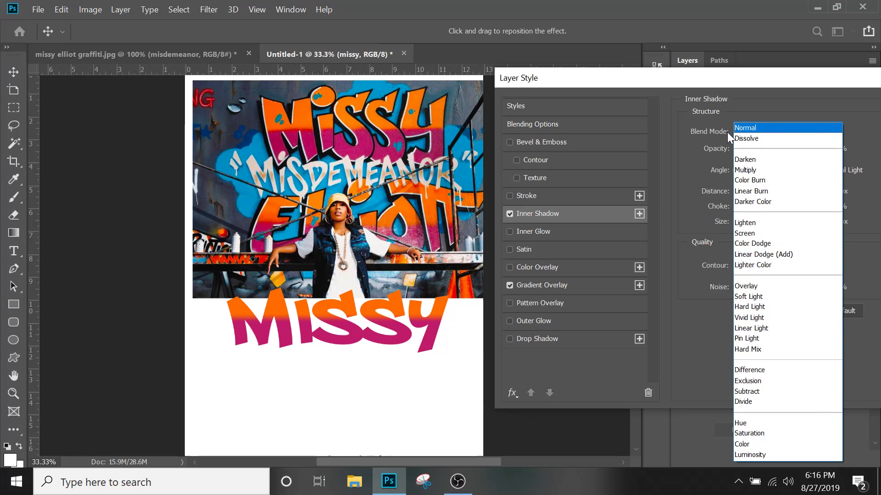
{"action": "left_click", "coordinate": [760, 128]}
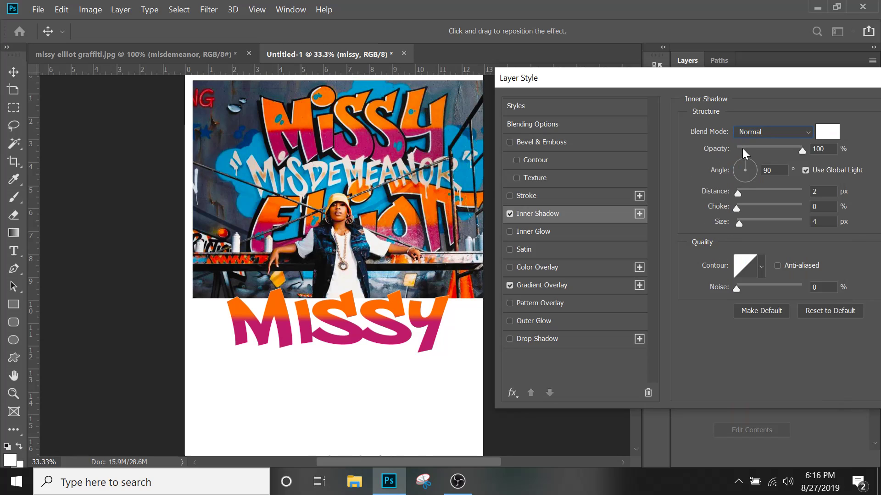
{"action": "left_click_drag", "start_coordinate": [741, 224], "coordinate": [767, 212]}
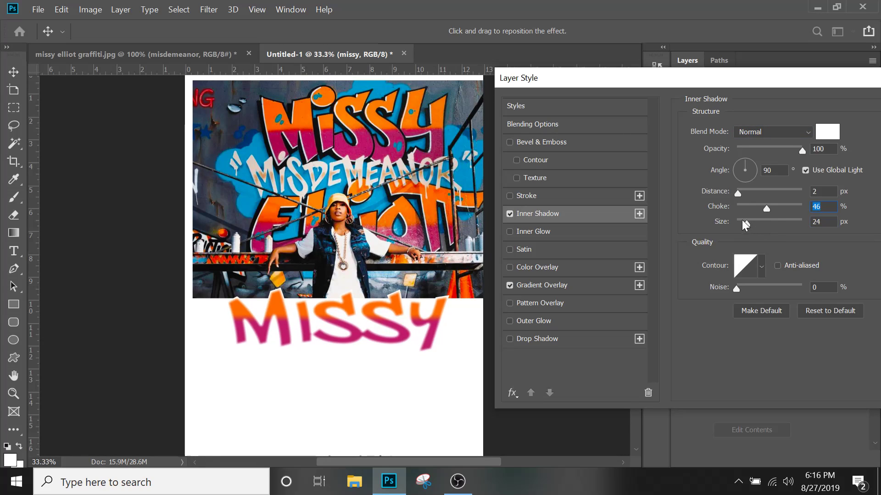
{"action": "left_click_drag", "start_coordinate": [736, 194], "coordinate": [744, 196]}
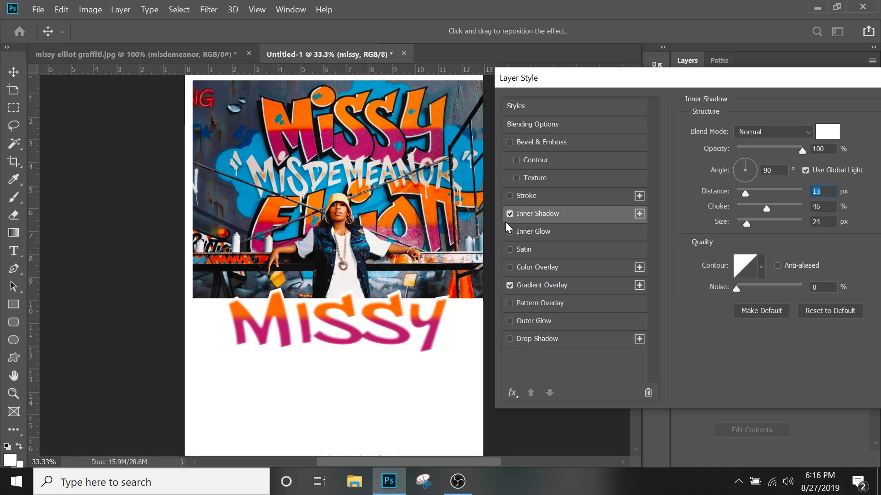
- Enable a black Stroke positioned outside the missy lettering
{"action": "left_click", "coordinate": [509, 196]}
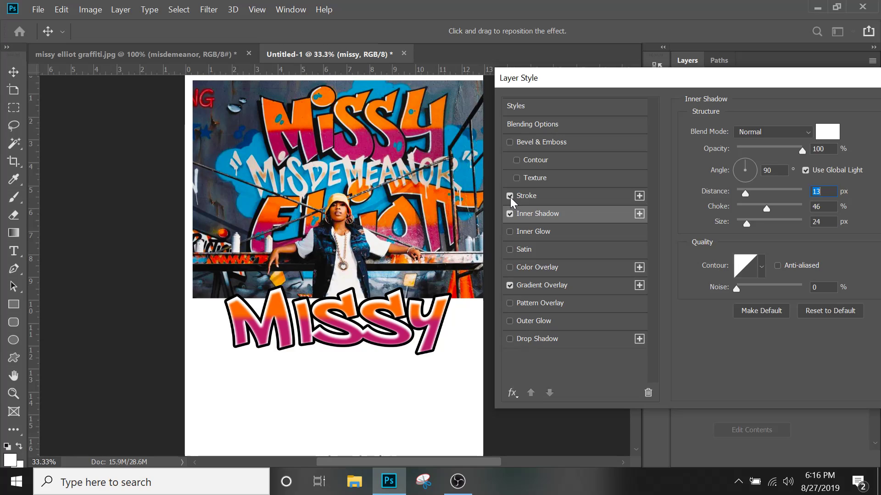
{"action": "left_click", "coordinate": [545, 197]}
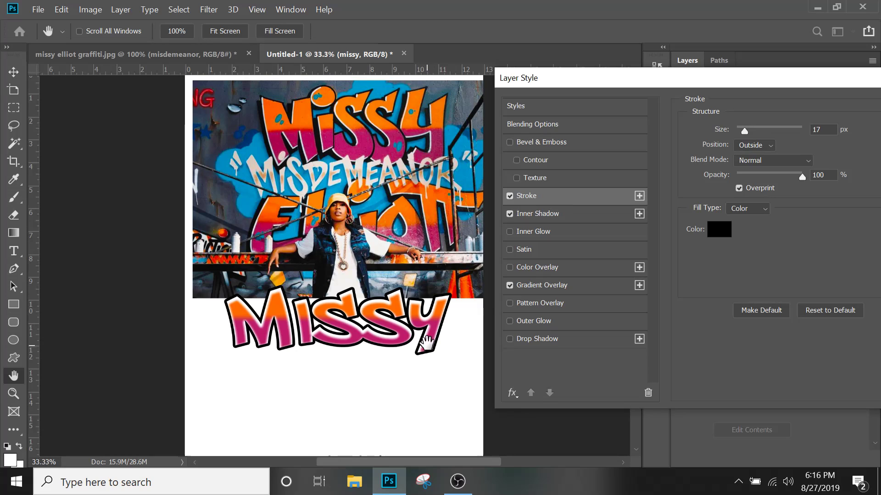
{"action": "left_click", "coordinate": [544, 214]}
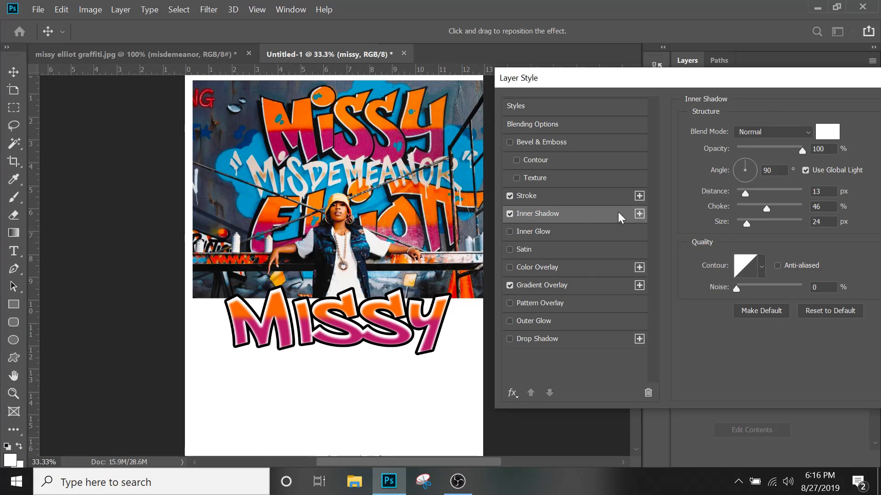
{"action": "left_click", "coordinate": [567, 288]}
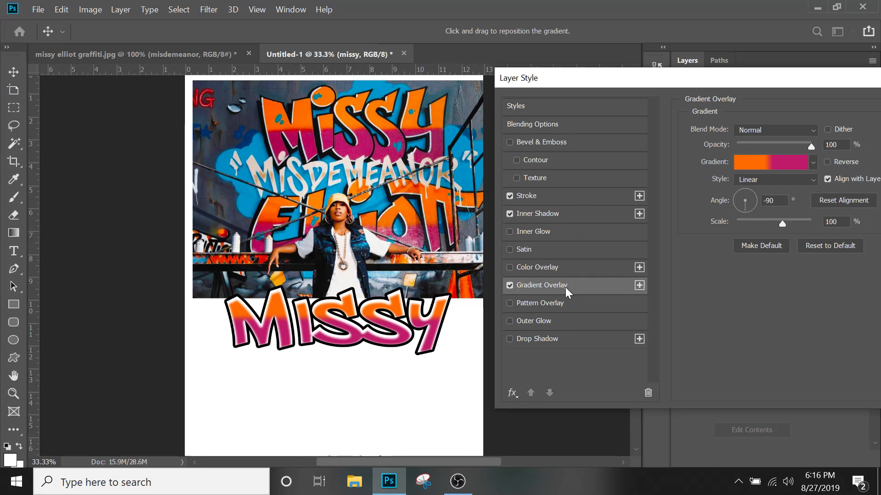
- Refine the Inner Shadow into a crisp highlight with a -146° angle, 10 px distance, 25% choke and 3 px size
{"action": "left_click", "coordinate": [556, 216]}
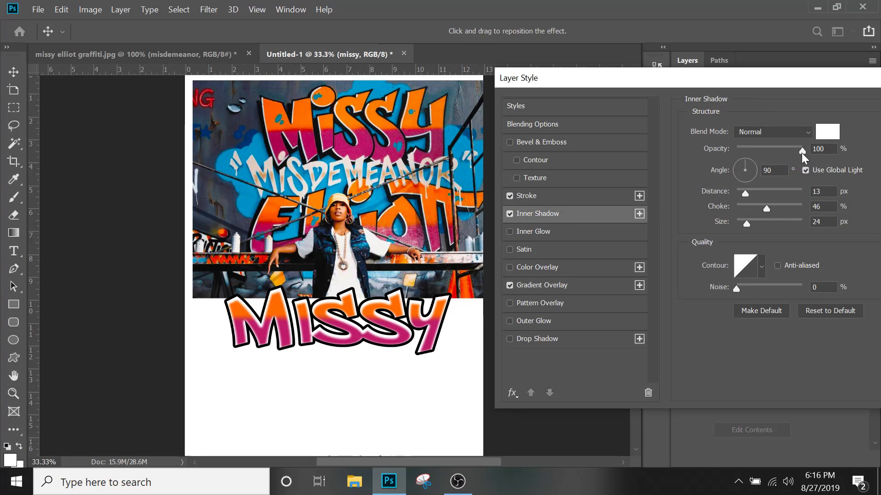
{"action": "left_click", "coordinate": [747, 194]}
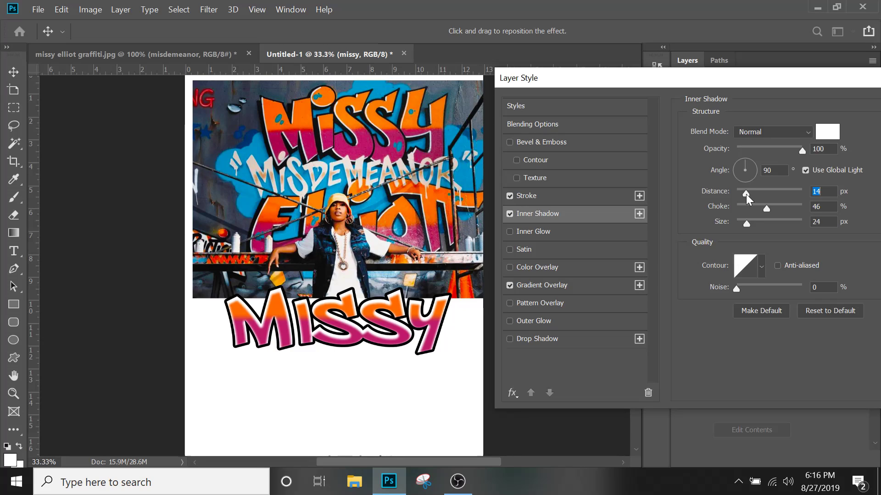
{"action": "left_click_drag", "start_coordinate": [350, 313], "coordinate": [348, 307]}
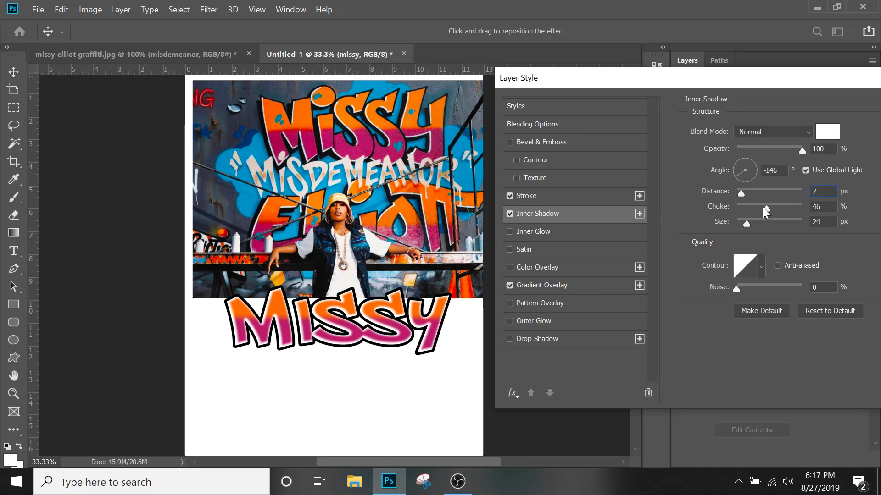
{"action": "left_click_drag", "start_coordinate": [768, 208], "coordinate": [739, 224]}
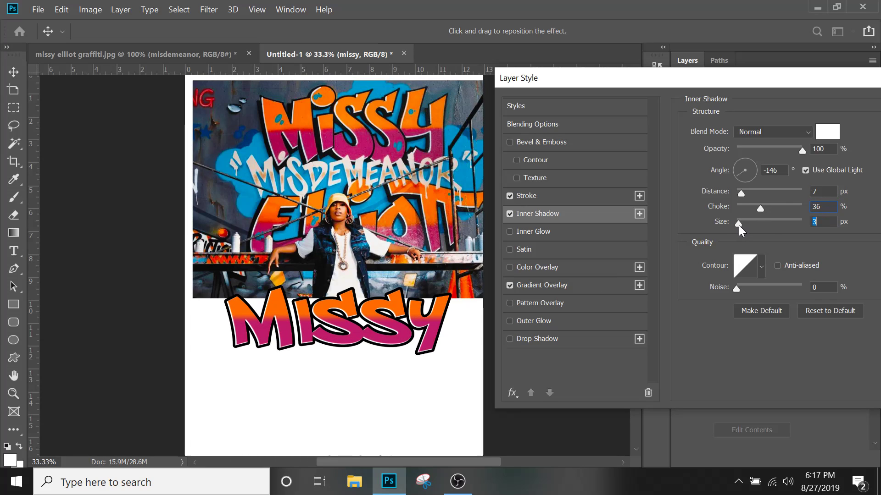
{"action": "left_click_drag", "start_coordinate": [760, 208], "coordinate": [753, 208]}
{"action": "left_click", "coordinate": [741, 194]}
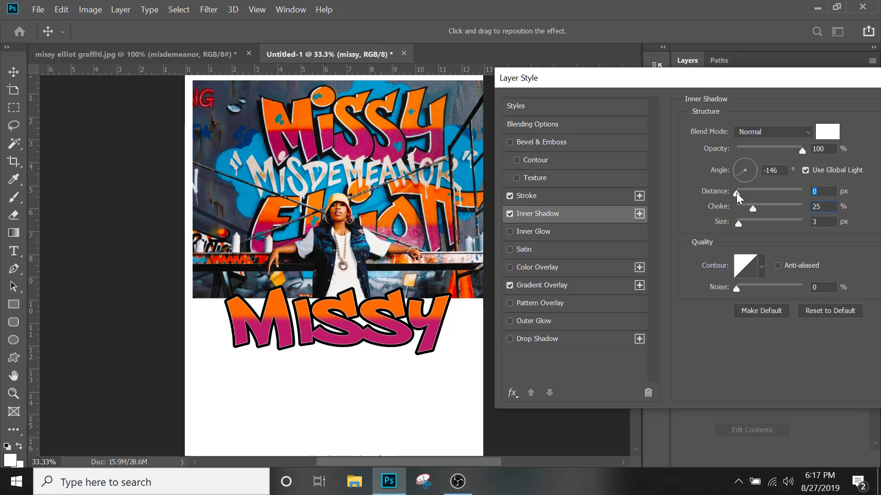
{"action": "left_click_drag", "start_coordinate": [741, 194], "coordinate": [743, 192]}
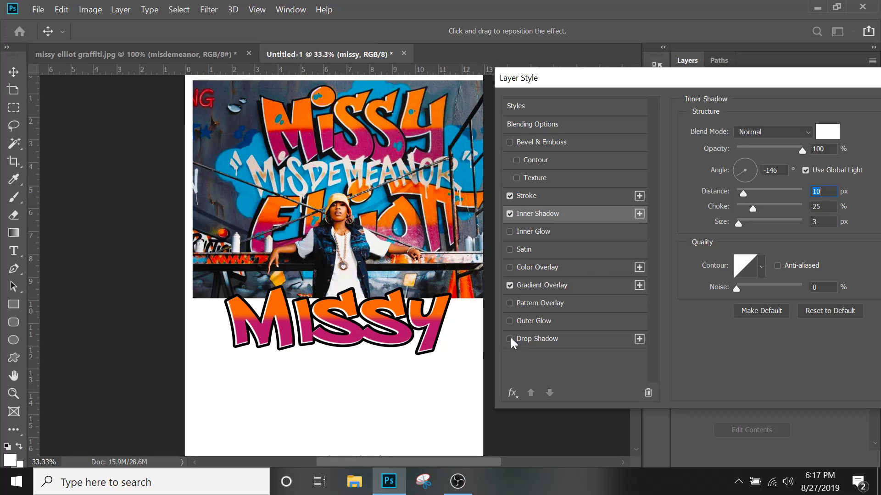
- Set the size of the missy lettering's black Stroke to 10 px
{"action": "left_click", "coordinate": [527, 197]}
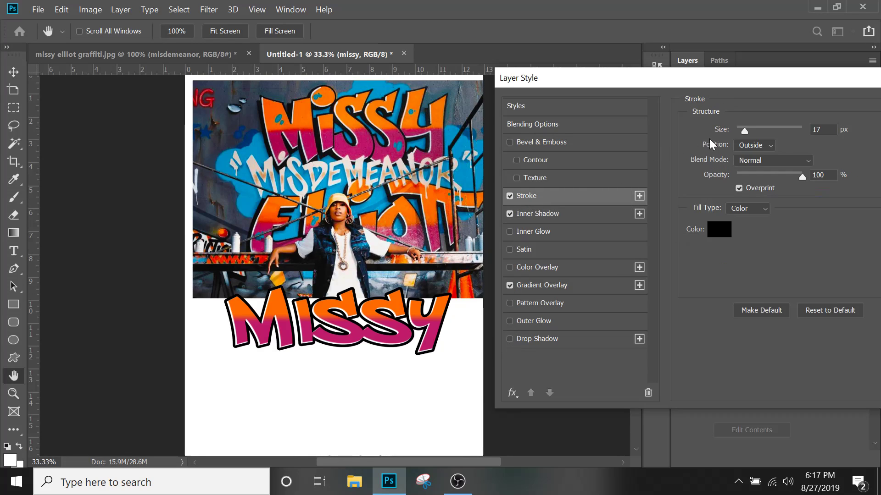
{"action": "left_click_drag", "start_coordinate": [744, 132], "coordinate": [741, 131]}
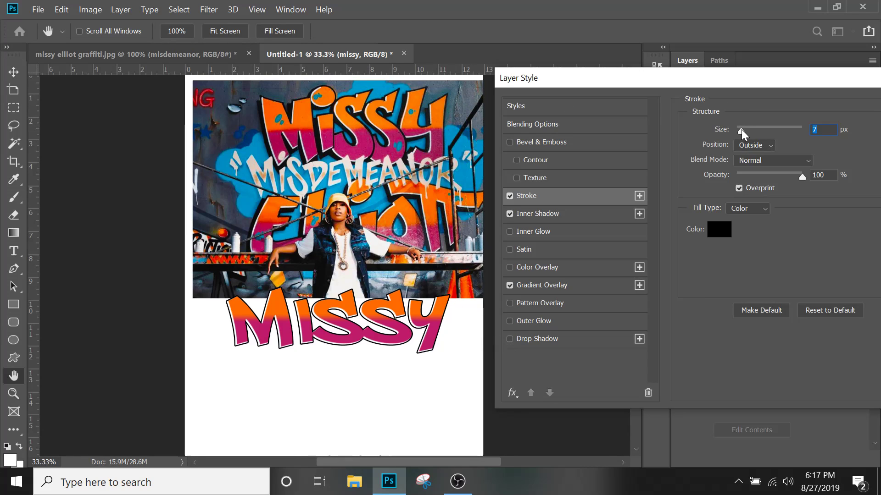
{"action": "left_click_drag", "start_coordinate": [742, 130], "coordinate": [743, 130]}
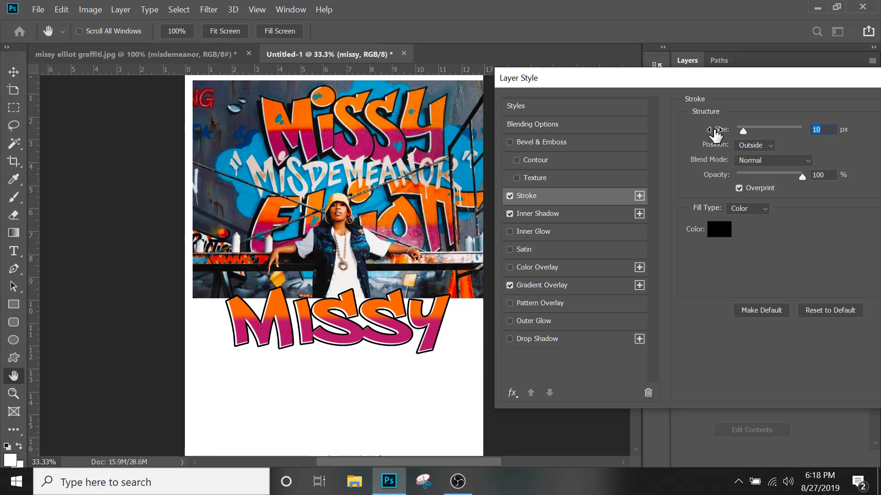
- Try the Inside and Center positions for the stroke and return it to Outside
{"action": "left_click", "coordinate": [756, 144]}
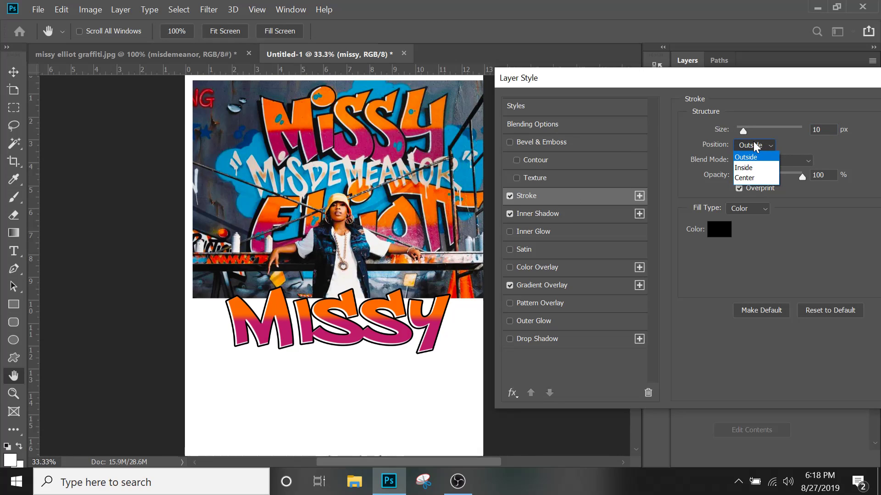
{"action": "left_click", "coordinate": [754, 169]}
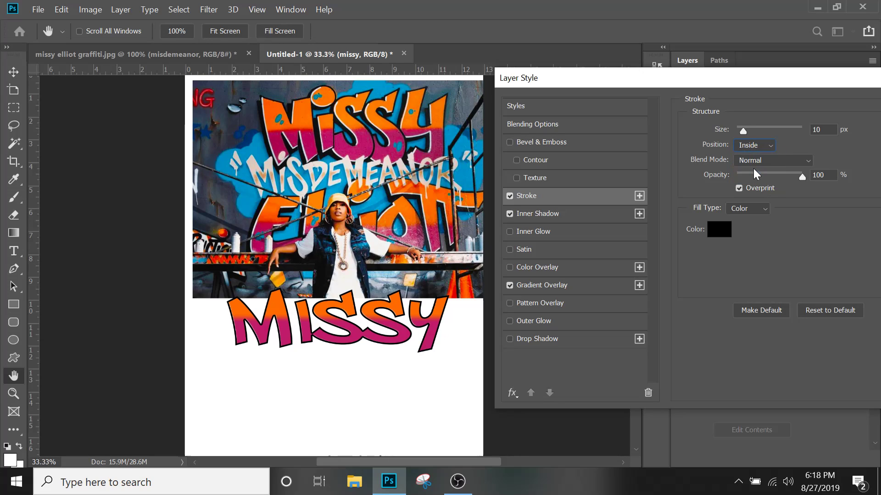
{"action": "left_click", "coordinate": [752, 142]}
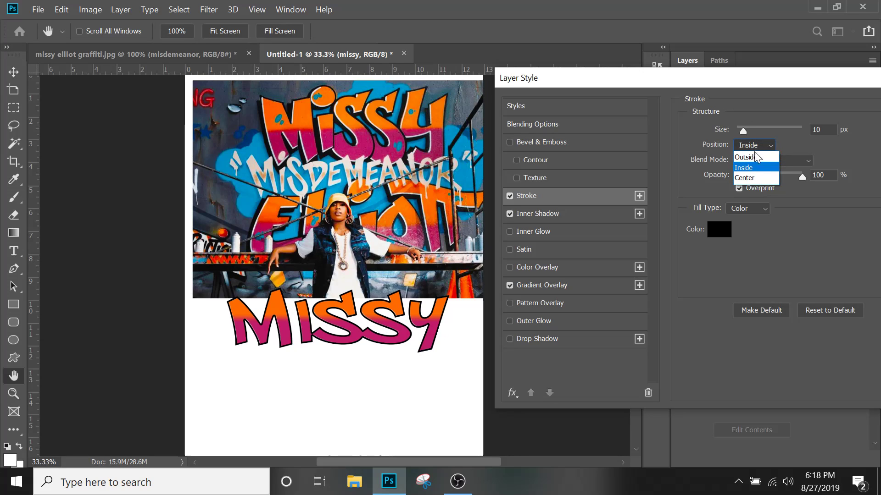
{"action": "left_click", "coordinate": [756, 177]}
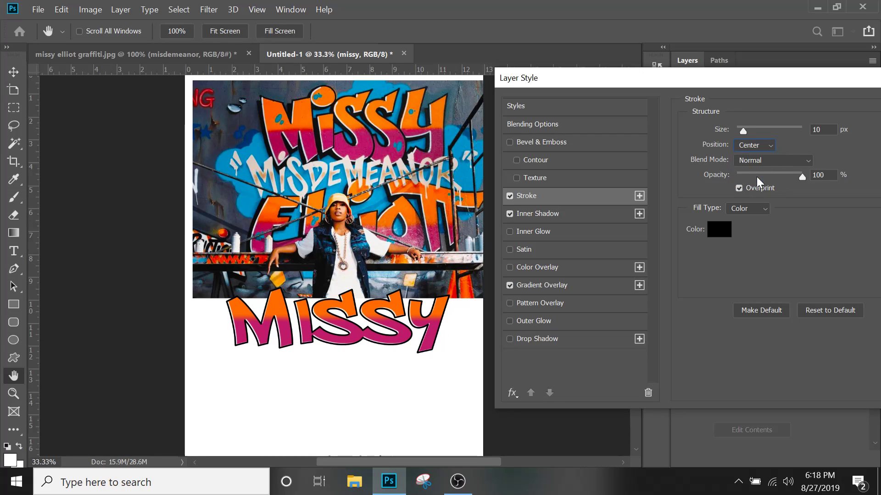
{"action": "left_click", "coordinate": [756, 145]}
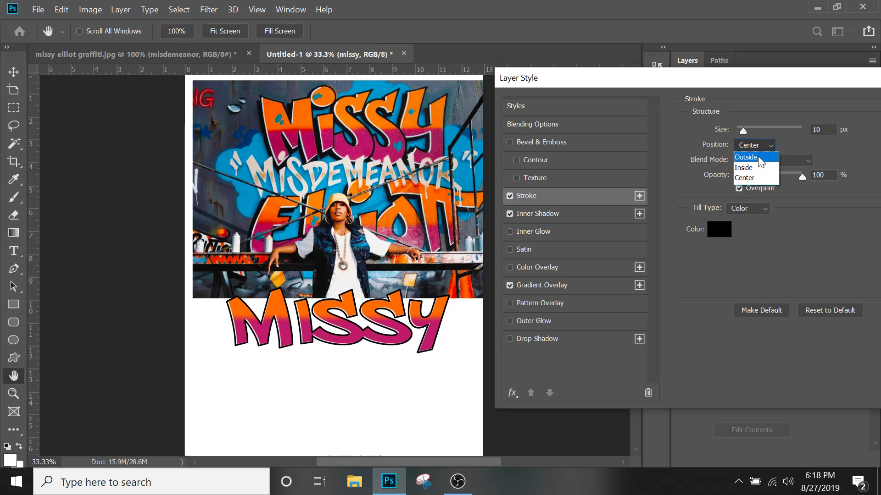
{"action": "left_click", "coordinate": [758, 157]}
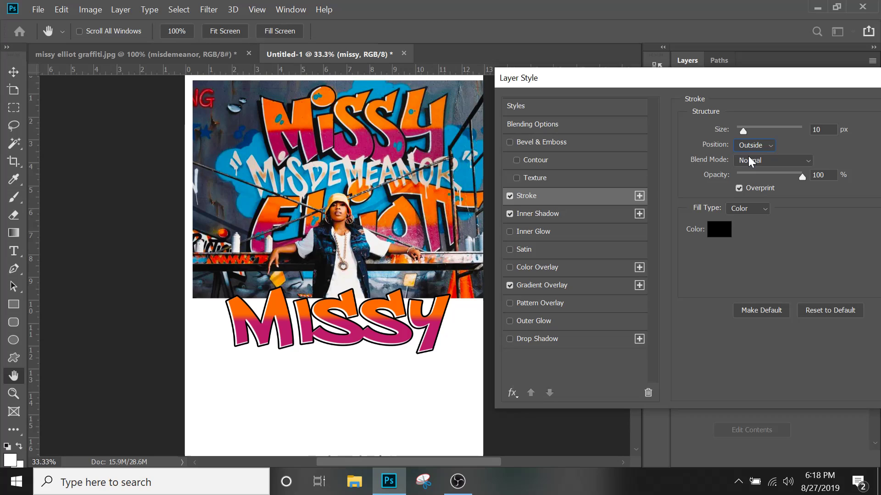
- Enable a black Drop Shadow on the missy lettering and offset it at a 77° angle and 41 px distance
{"action": "left_click", "coordinate": [535, 339]}
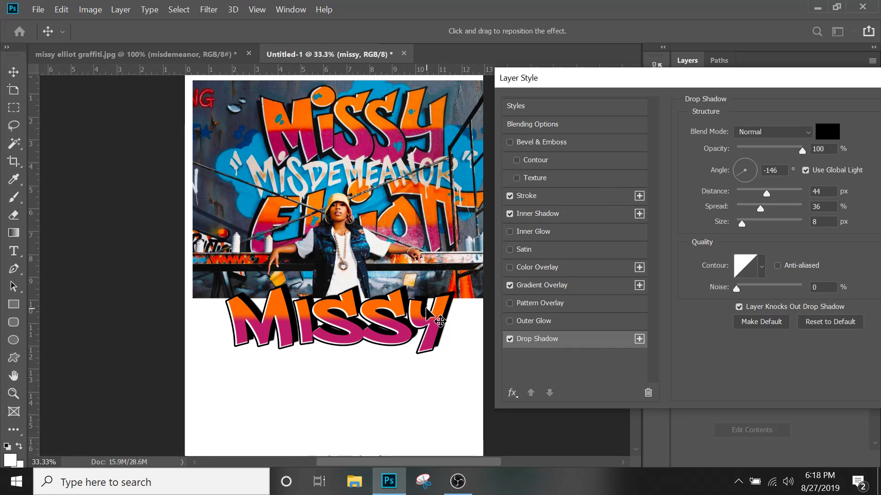
{"action": "left_click_drag", "start_coordinate": [437, 325], "coordinate": [433, 332]}
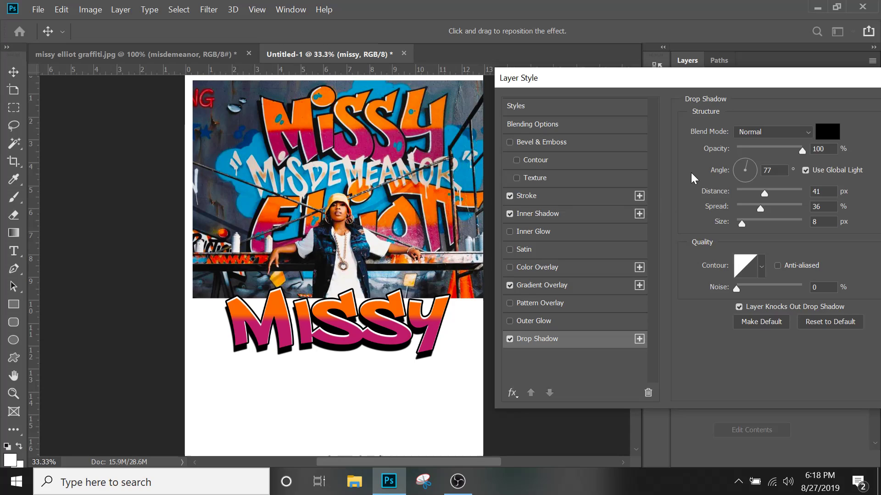
- Detach the missy Drop Shadow from Global Light and set a 49° angle, 37 px distance, 69% spread and 10 px size
{"action": "left_click", "coordinate": [805, 171]}
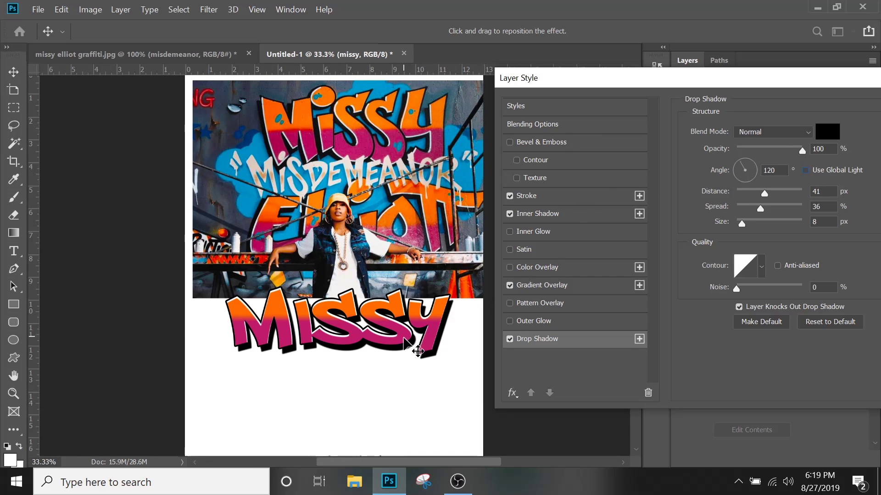
{"action": "left_click_drag", "start_coordinate": [406, 343], "coordinate": [402, 344]}
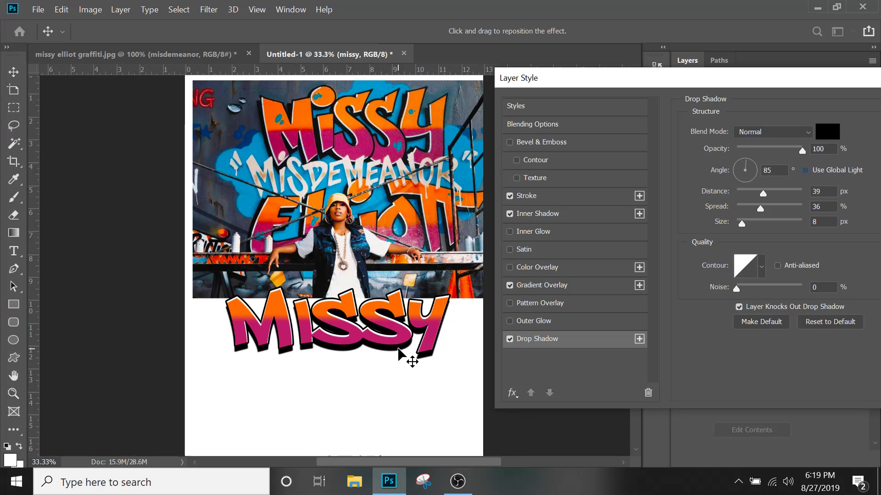
{"action": "left_click_drag", "start_coordinate": [397, 348], "coordinate": [396, 349]}
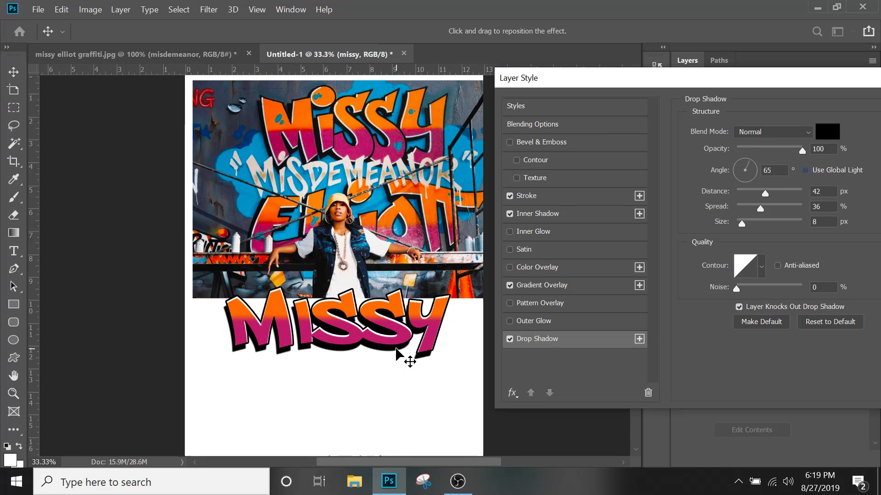
{"action": "left_click_drag", "start_coordinate": [396, 350], "coordinate": [393, 350]}
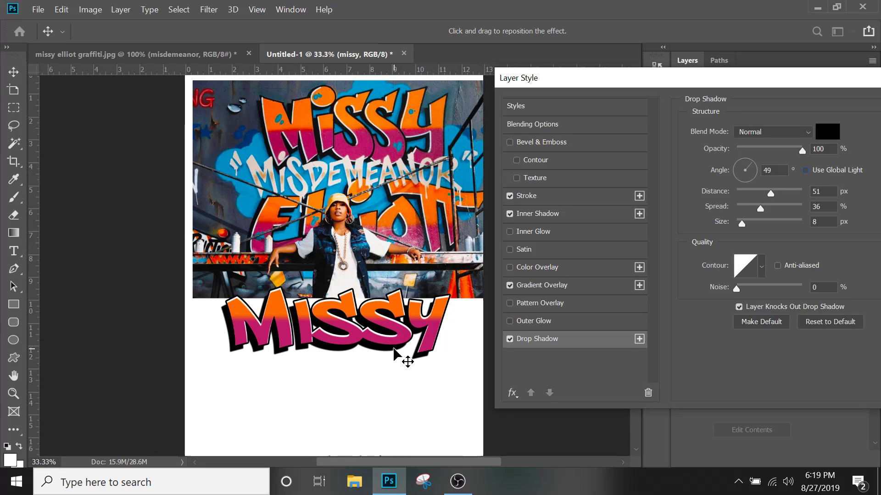
{"action": "left_click_drag", "start_coordinate": [770, 194], "coordinate": [783, 209]}
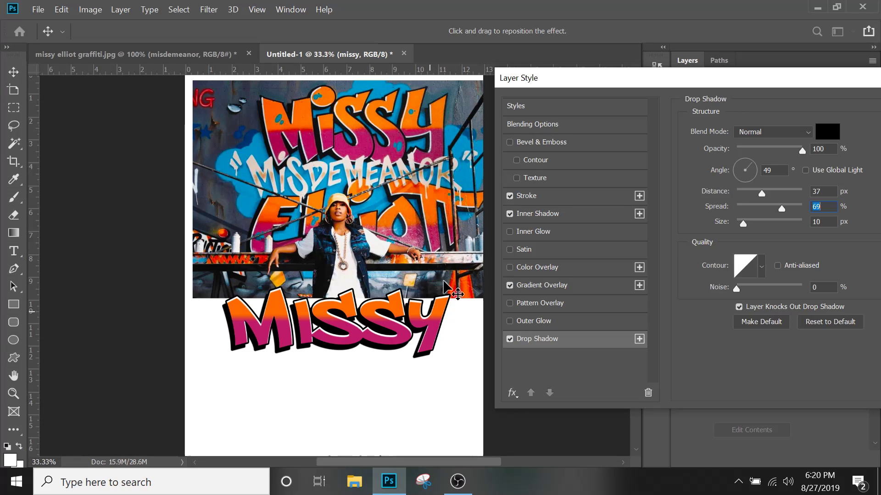
- Enable Bevel & Emboss on the missy lettering with 521% depth, 24 px size and 12 px soften
{"action": "left_click", "coordinate": [509, 143]}
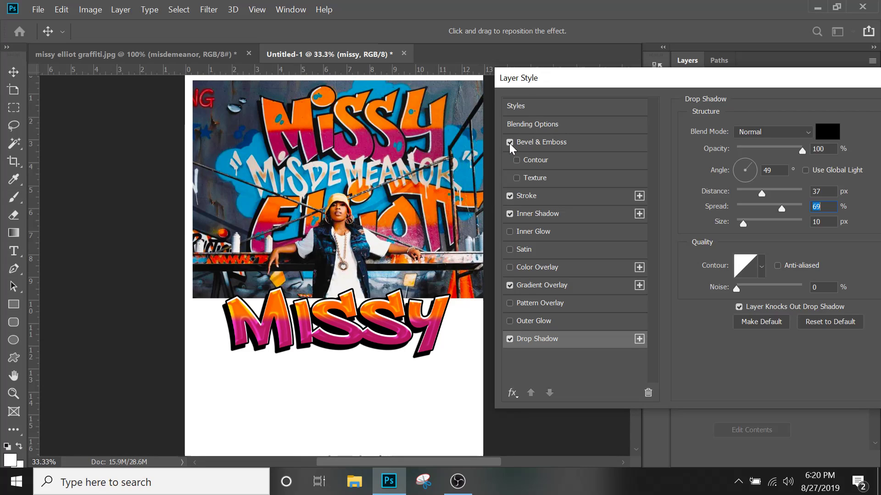
{"action": "left_click", "coordinate": [535, 144]}
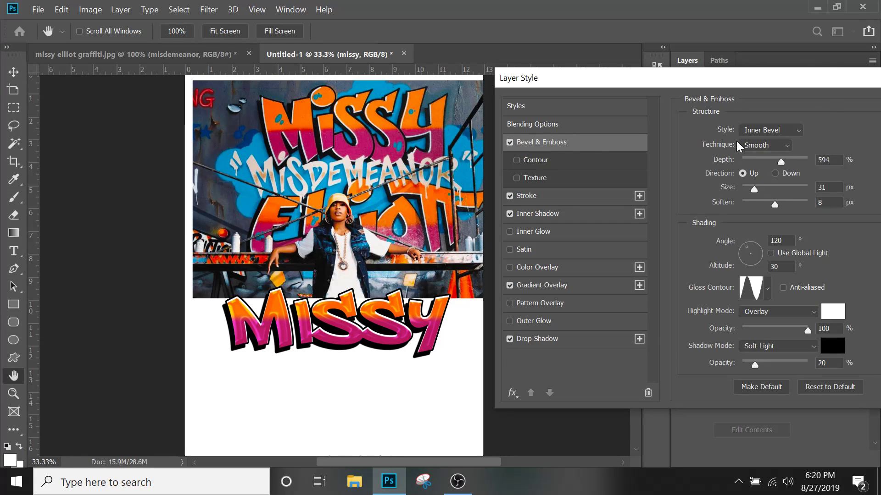
{"action": "left_click_drag", "start_coordinate": [775, 211], "coordinate": [795, 210]}
{"action": "left_click_drag", "start_coordinate": [754, 189], "coordinate": [752, 191]}
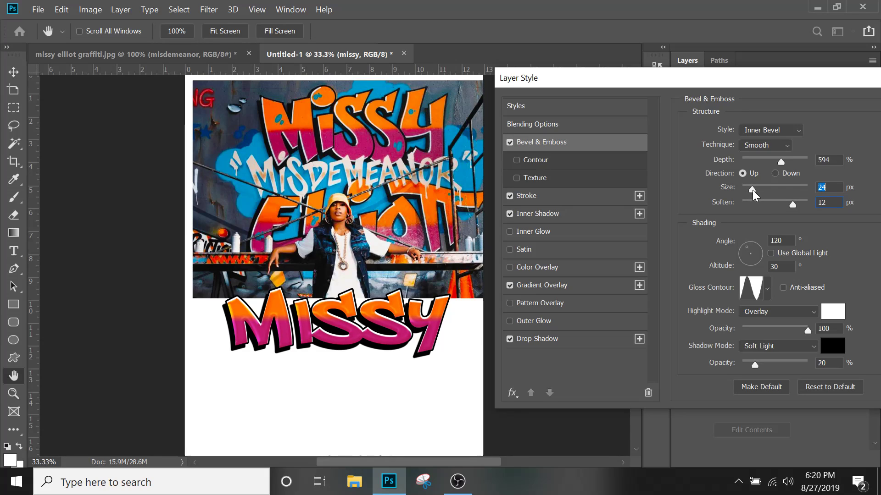
{"action": "left_click_drag", "start_coordinate": [784, 164], "coordinate": [777, 165]}
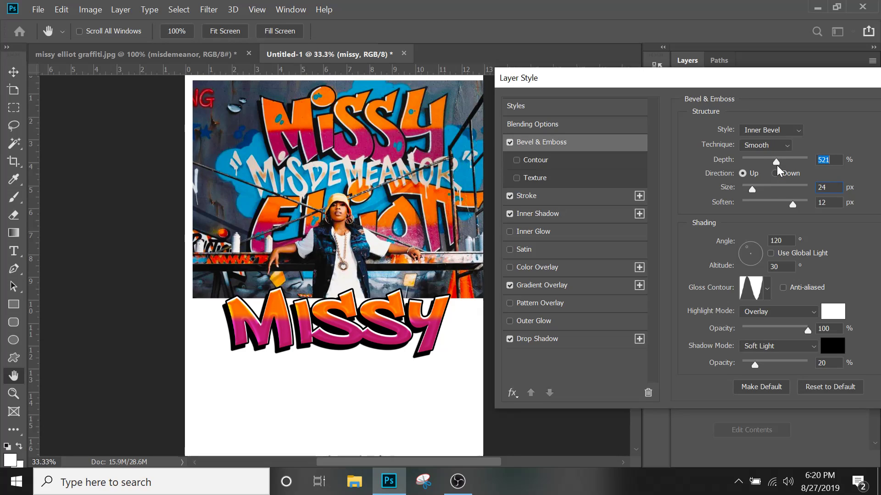
- Try the bevel's Down direction, return it to Up, and fine-tune its highlight and shadow opacities
{"action": "left_click", "coordinate": [774, 174]}
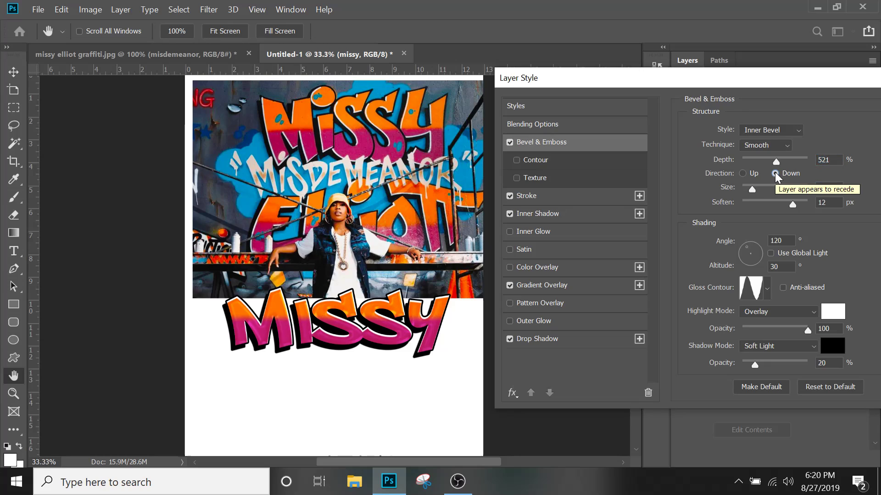
{"action": "left_click", "coordinate": [742, 175]}
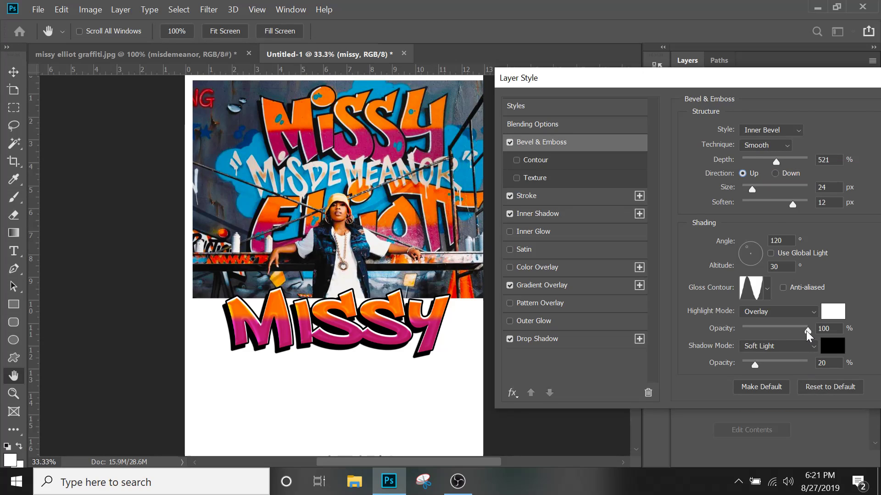
{"action": "left_click_drag", "start_coordinate": [788, 331], "coordinate": [795, 331]}
{"action": "left_click_drag", "start_coordinate": [752, 364], "coordinate": [747, 365]}
- Detach the Inner Shadow from Global Light, set it to a -118° angle and 12 px distance, and apply the missy layer style
{"action": "left_click", "coordinate": [533, 215]}
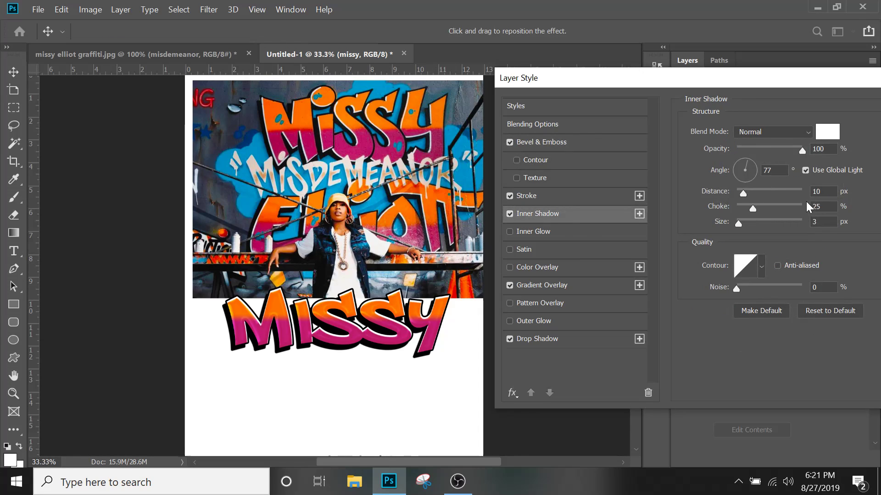
{"action": "left_click", "coordinate": [805, 170]}
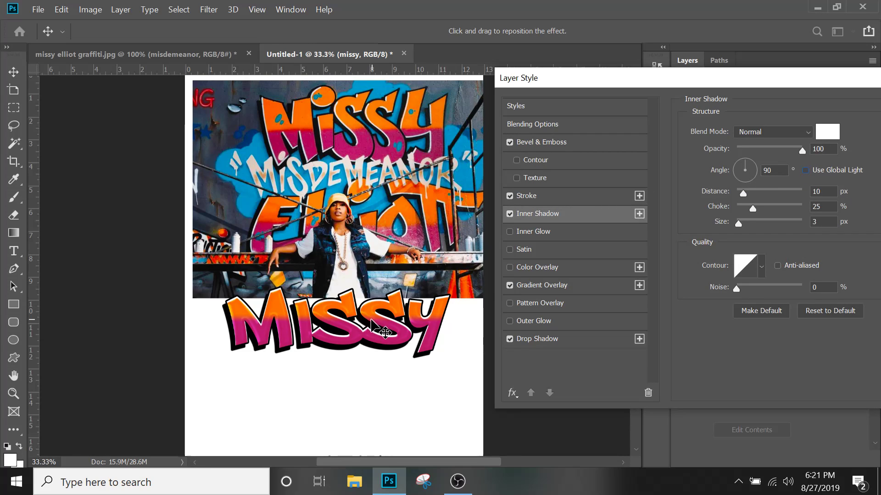
{"action": "left_click_drag", "start_coordinate": [372, 319], "coordinate": [373, 316]}
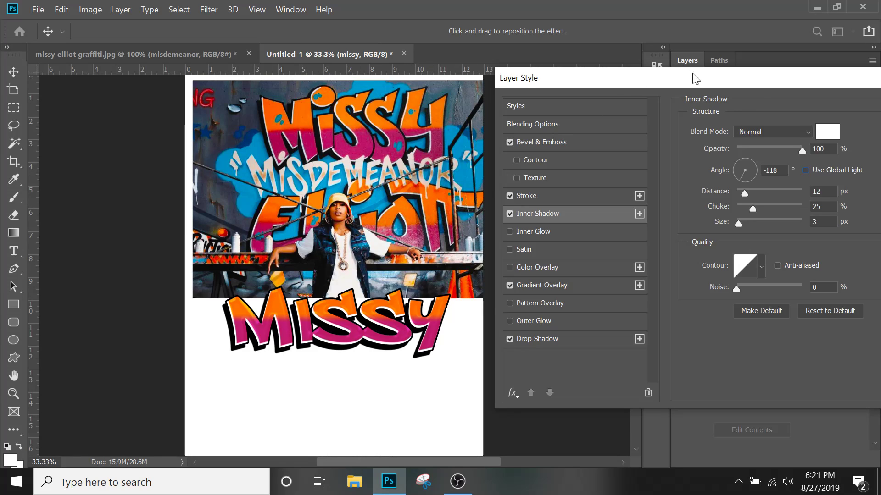
{"action": "left_click_drag", "start_coordinate": [767, 82], "coordinate": [599, 89]}
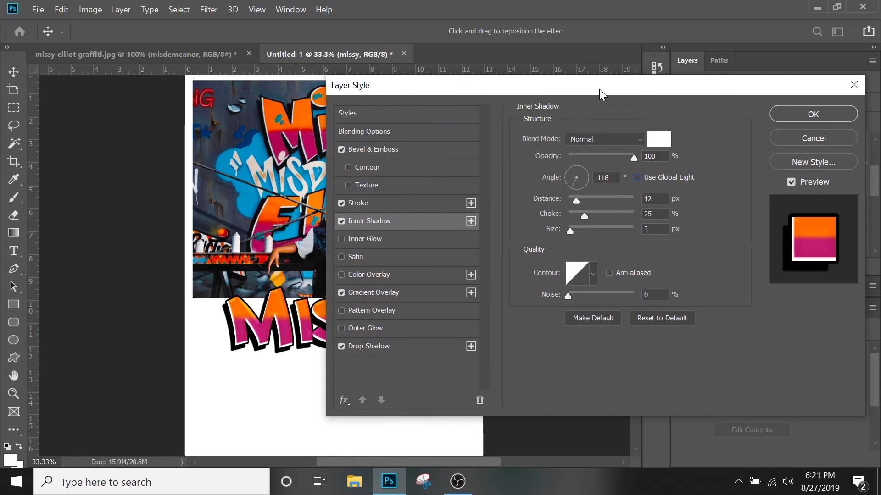
{"action": "left_click", "coordinate": [832, 115]}
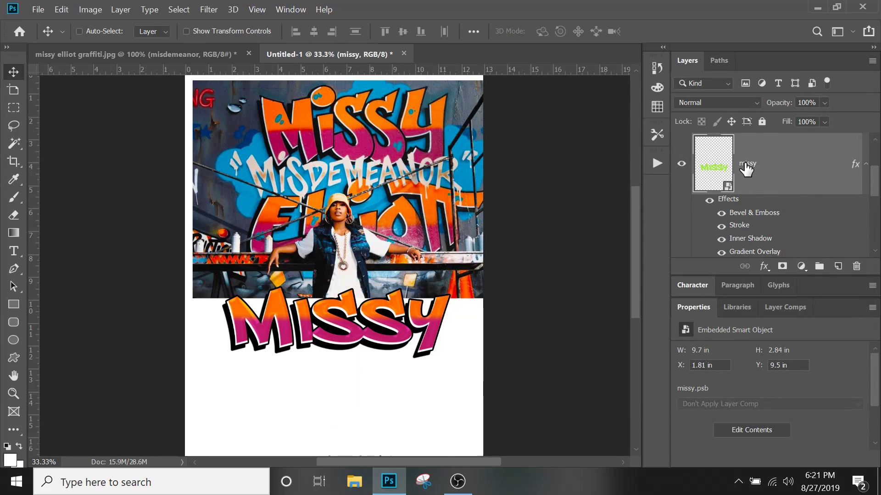
{"action": "left_click", "coordinate": [867, 164]}
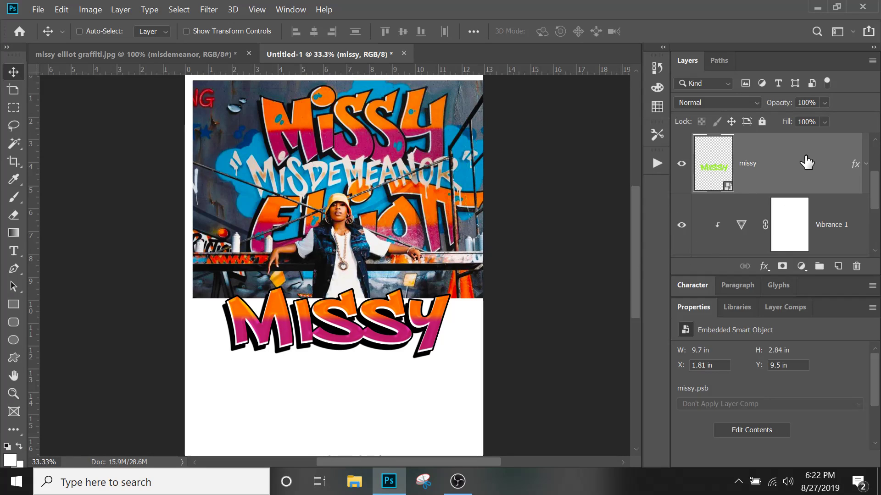
- Open the recent file Airbrush effect Photoshop style flame fire font 20190827.psd and examine the glow layers in its TEXT group
{"action": "left_click", "coordinate": [38, 9]}
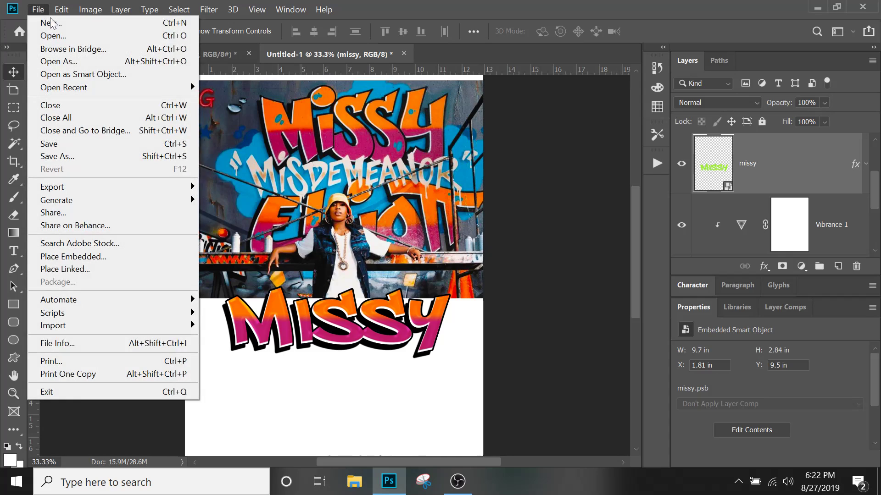
{"action": "mouse_move", "coordinate": [87, 90]}
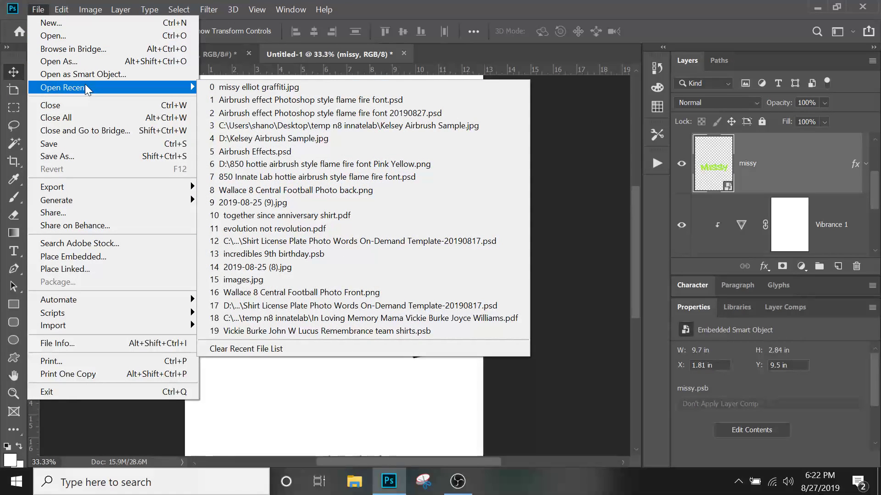
{"action": "left_click", "coordinate": [259, 112]}
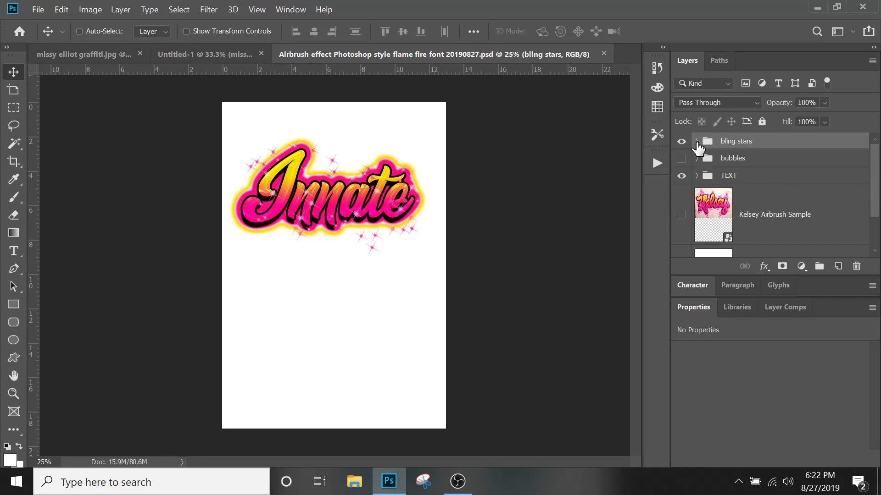
{"action": "left_click", "coordinate": [697, 176]}
{"action": "scroll", "coordinate": [698, 183], "scroll_direction": "down", "scroll_amount": 3}
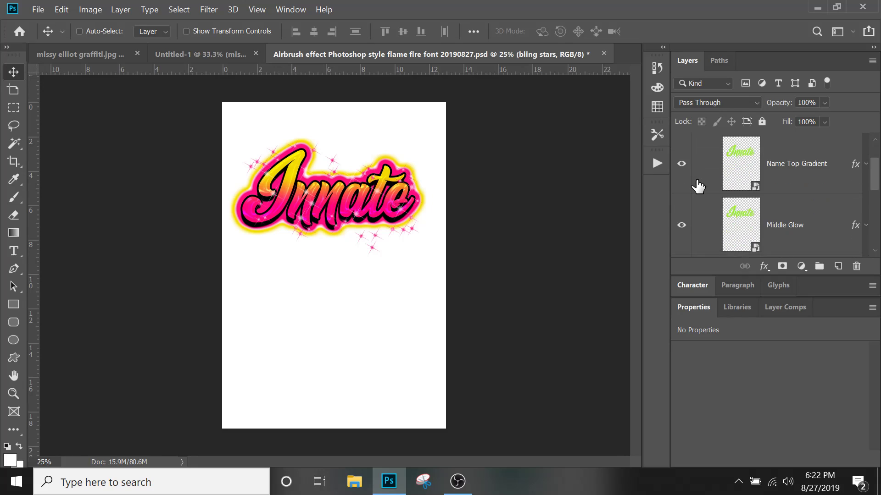
{"action": "left_click", "coordinate": [778, 222]}
{"action": "scroll", "coordinate": [780, 223], "scroll_direction": "down", "scroll_amount": 1}
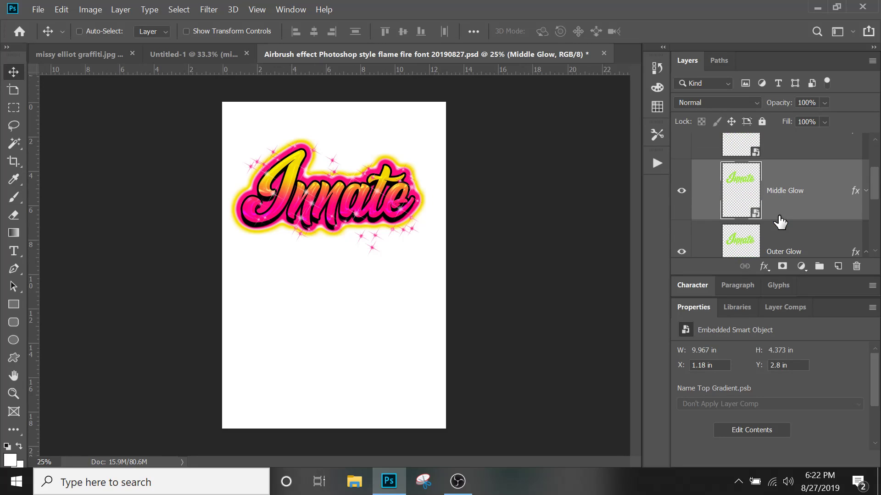
{"action": "scroll", "coordinate": [780, 223], "scroll_direction": "down", "scroll_amount": 1}
- Link the Innate airbrush design's layers and copy them into the Untitled-1 document over the graffiti photo
{"action": "scroll", "coordinate": [779, 222], "scroll_direction": "up", "scroll_amount": 6}
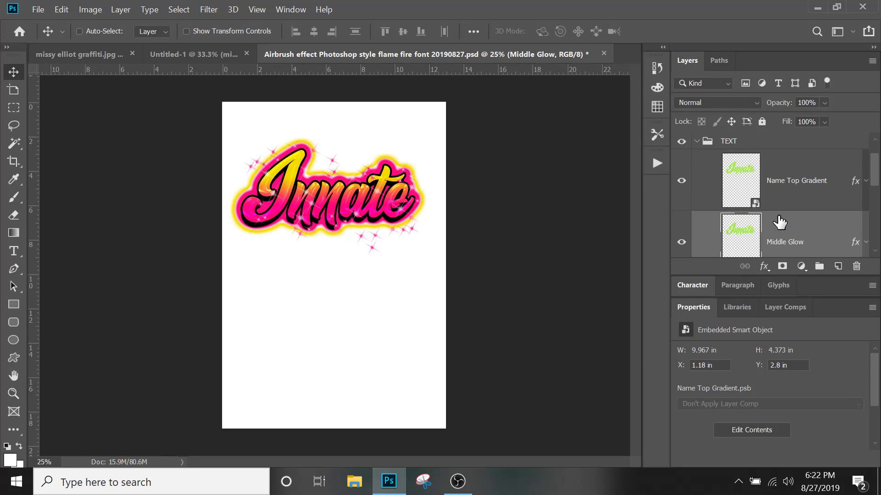
{"action": "left_click", "coordinate": [763, 181]}
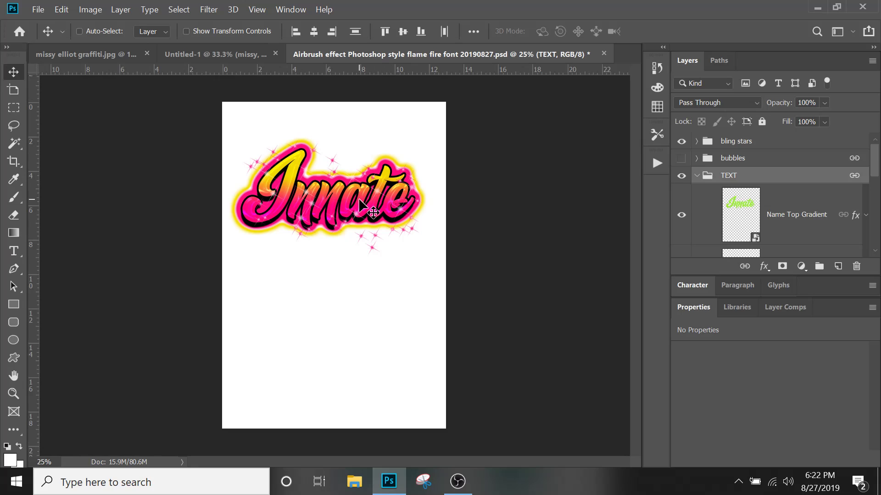
{"action": "left_click_drag", "start_coordinate": [360, 202], "coordinate": [338, 198]}
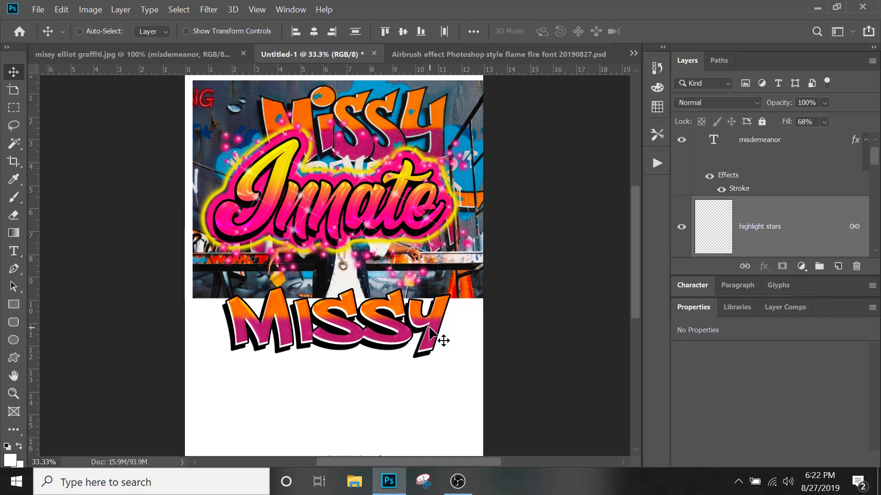
- Duplicate the missy layer within Untitled-1 and name the copy "missy middle glow"
{"action": "right_click", "coordinate": [434, 321]}
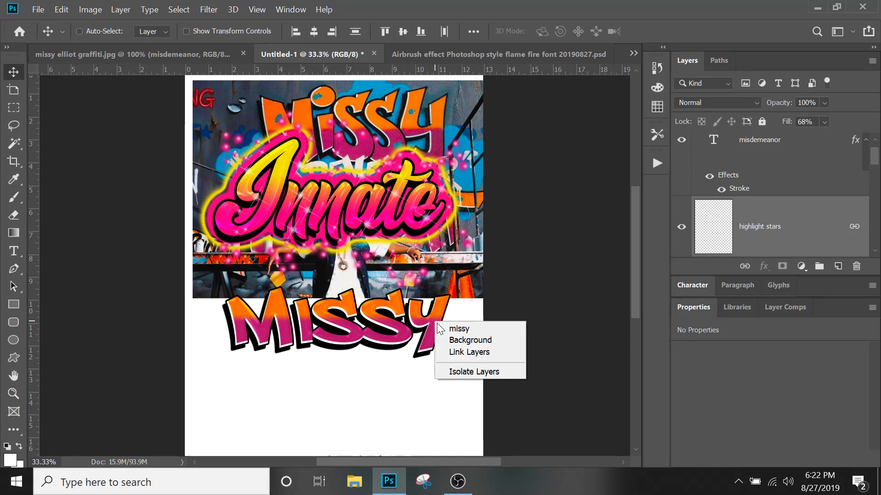
{"action": "left_click", "coordinate": [459, 329]}
{"action": "scroll", "coordinate": [734, 222], "scroll_direction": "down", "scroll_amount": 2}
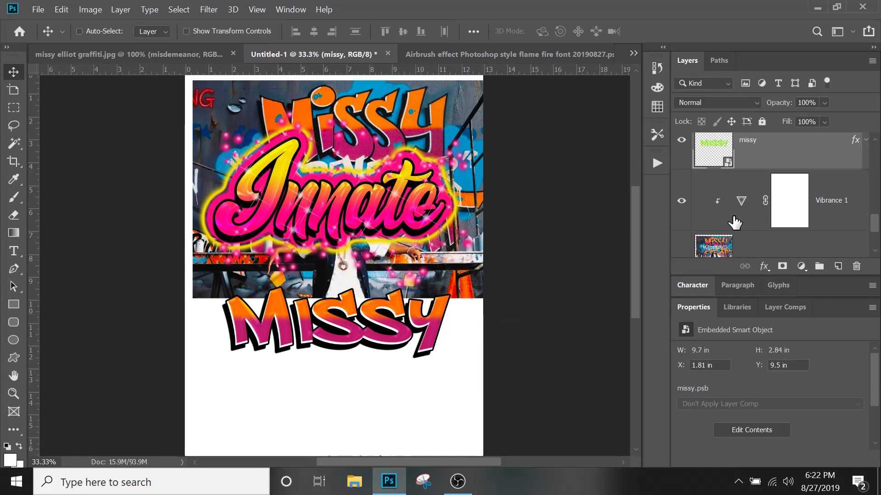
{"action": "right_click", "coordinate": [772, 150]}
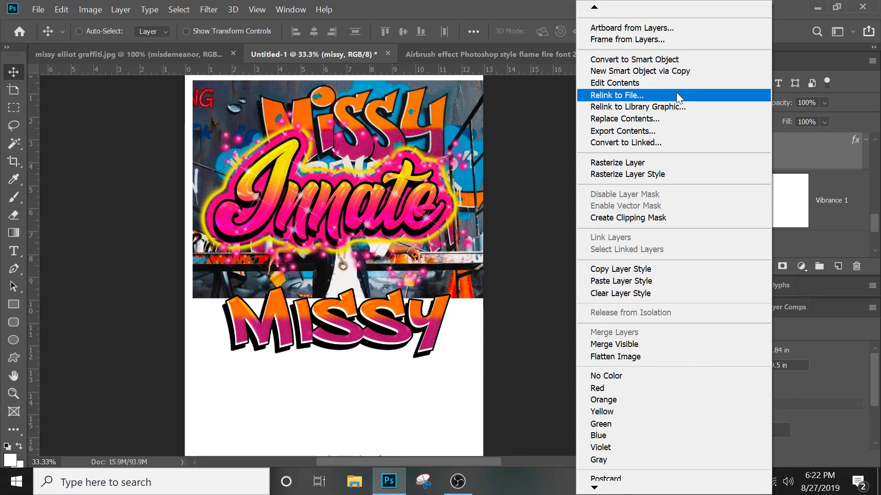
{"action": "mouse_move", "coordinate": [594, 8]}
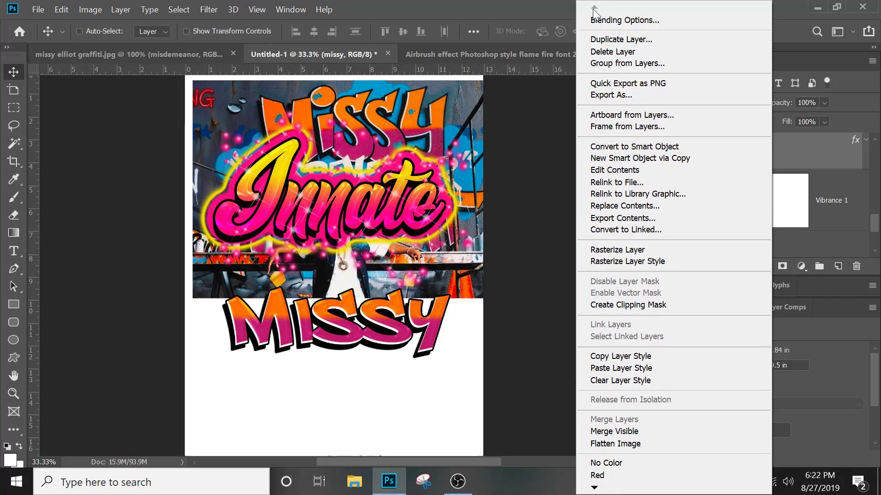
{"action": "left_click", "coordinate": [608, 41]}
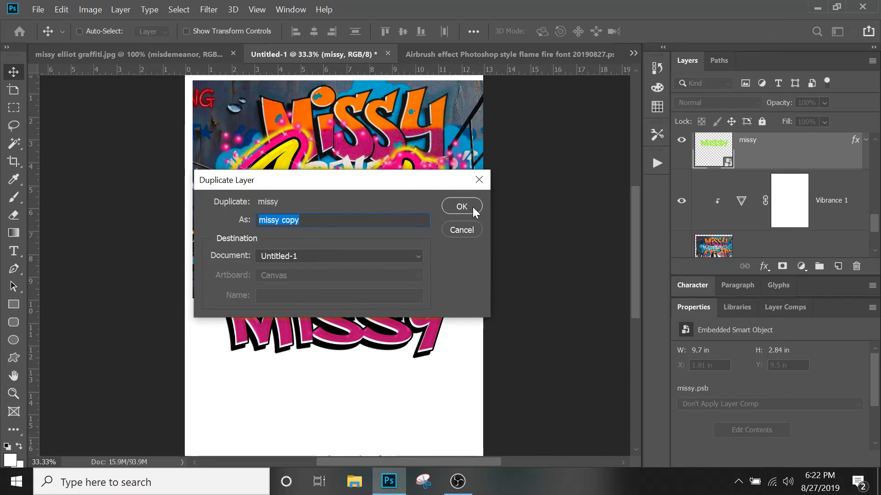
{"action": "left_click", "coordinate": [290, 220]}
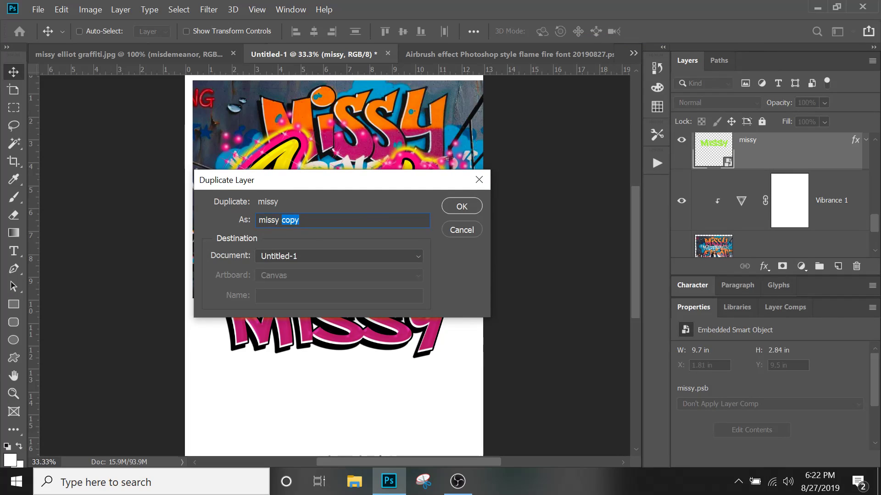
{"action": "type", "text": "middle glow"}
{"action": "key", "text": "Return"}
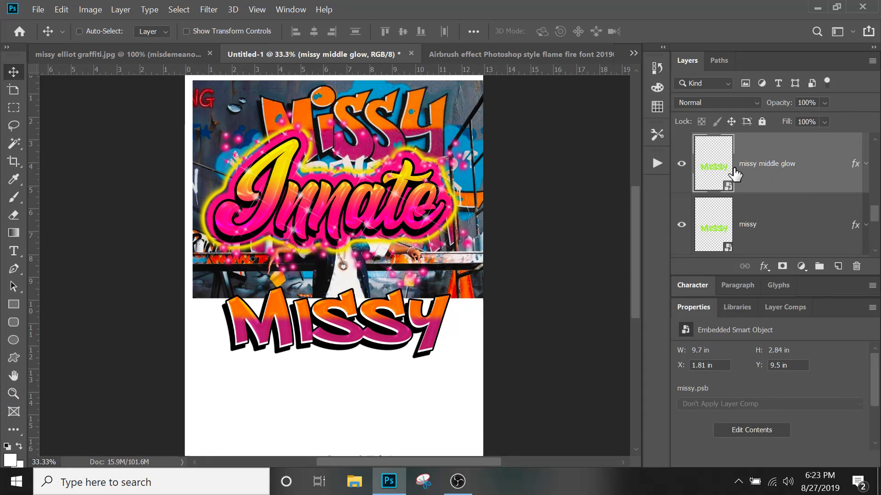
- Duplicate the missy middle glow layer within Untitled-1 and name the copy "missy outer glow"
{"action": "right_click", "coordinate": [763, 166]}
{"action": "left_click", "coordinate": [640, 40]}
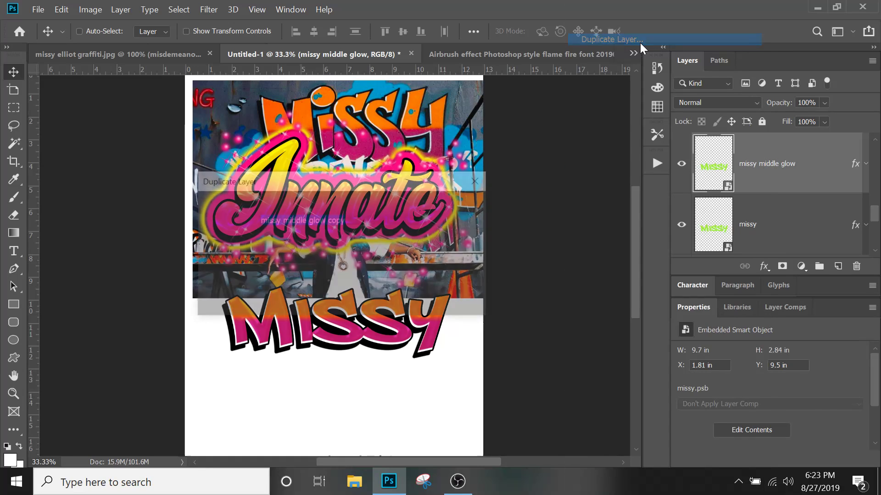
{"action": "left_click", "coordinate": [301, 220]}
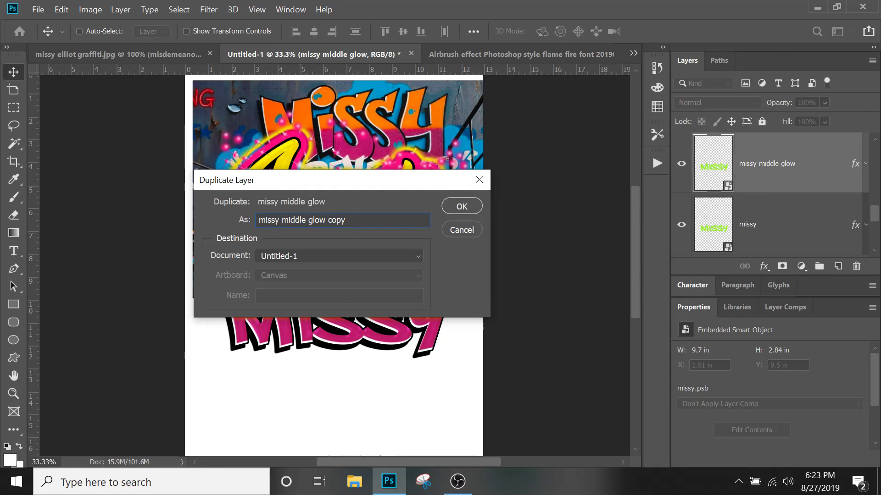
{"action": "type", "text": "outer"}
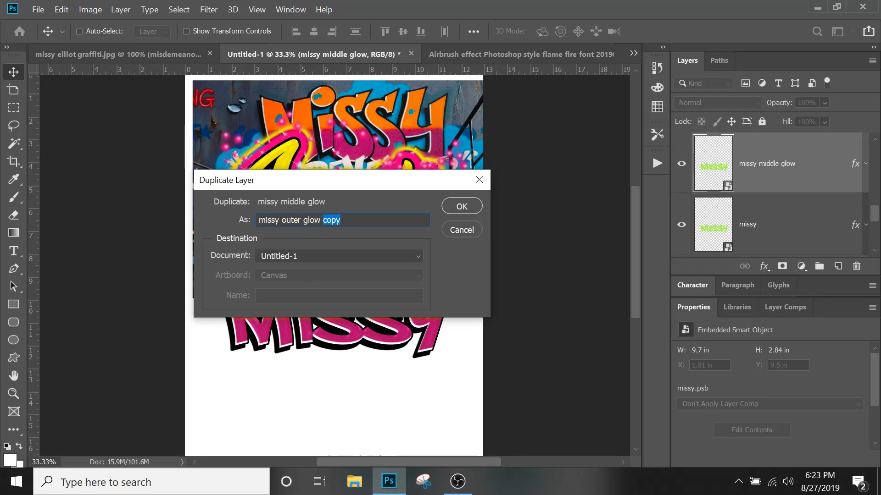
{"action": "key", "text": "Return"}
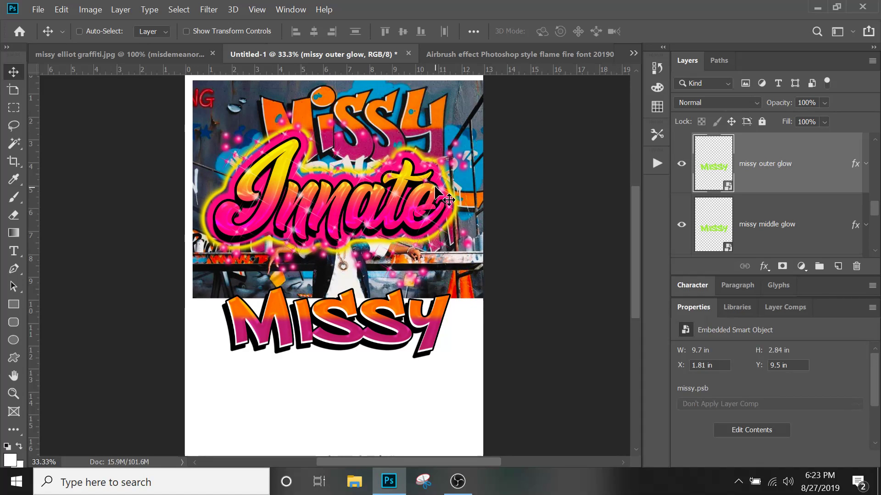
- Reorder the lettering layers so missy is on top, with missy middle glow beneath it and missy outer glow below that
{"action": "left_click_drag", "start_coordinate": [792, 174], "coordinate": [785, 246]}
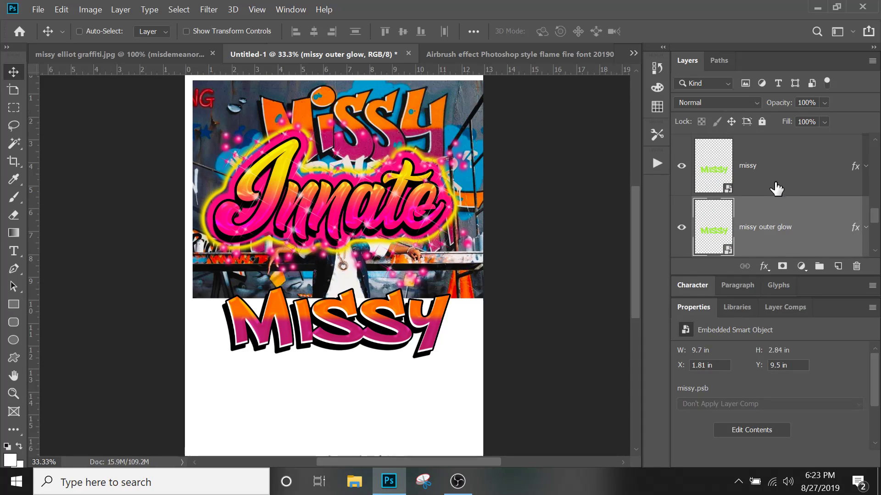
{"action": "scroll", "coordinate": [776, 186], "scroll_direction": "up", "scroll_amount": 1}
{"action": "left_click", "coordinate": [780, 236]}
{"action": "left_click_drag", "start_coordinate": [792, 238], "coordinate": [773, 161]}
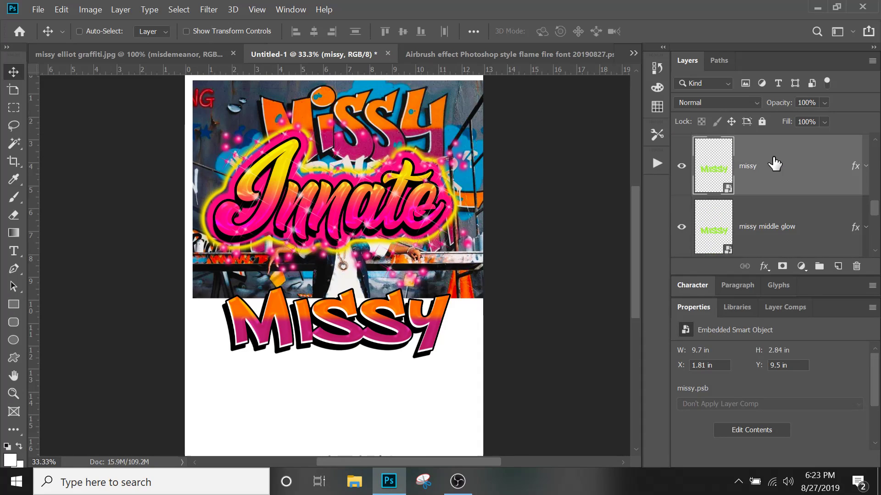
{"action": "left_click", "coordinate": [779, 237]}
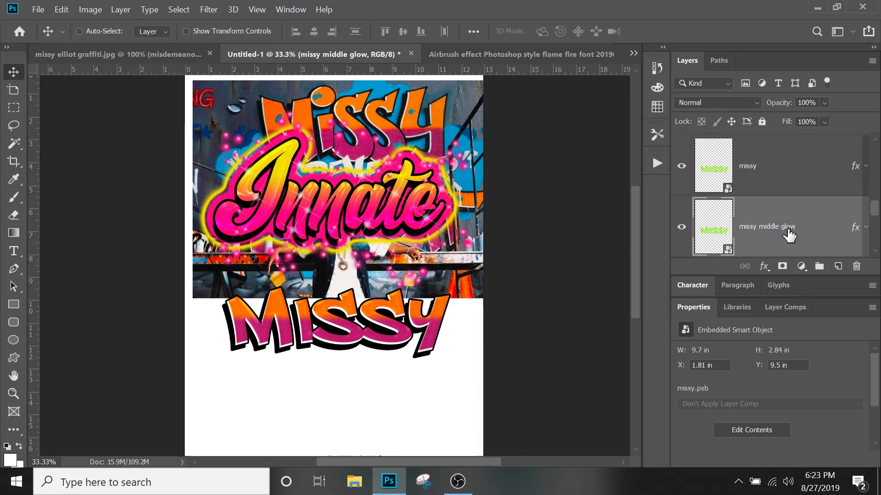
- Copy the layer style of the Innate design's Middle Glow layer onto the missy middle glow layer
{"action": "scroll", "coordinate": [756, 200], "scroll_direction": "up", "scroll_amount": 3}
{"action": "scroll", "coordinate": [786, 199], "scroll_direction": "up", "scroll_amount": 1}
{"action": "scroll", "coordinate": [786, 195], "scroll_direction": "down", "scroll_amount": 1}
{"action": "left_click", "coordinate": [782, 197]}
{"action": "right_click", "coordinate": [781, 195]}
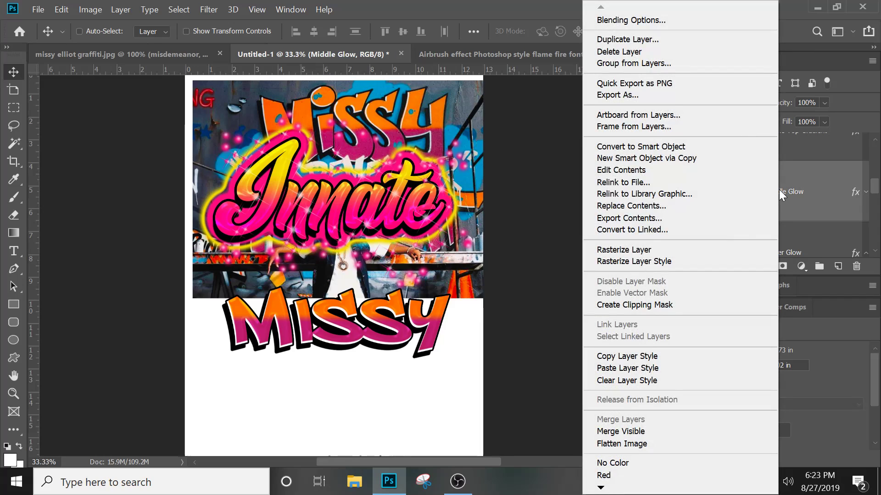
{"action": "left_click", "coordinate": [652, 357]}
{"action": "scroll", "coordinate": [783, 201], "scroll_direction": "down", "scroll_amount": 3}
{"action": "scroll", "coordinate": [785, 200], "scroll_direction": "down", "scroll_amount": 3}
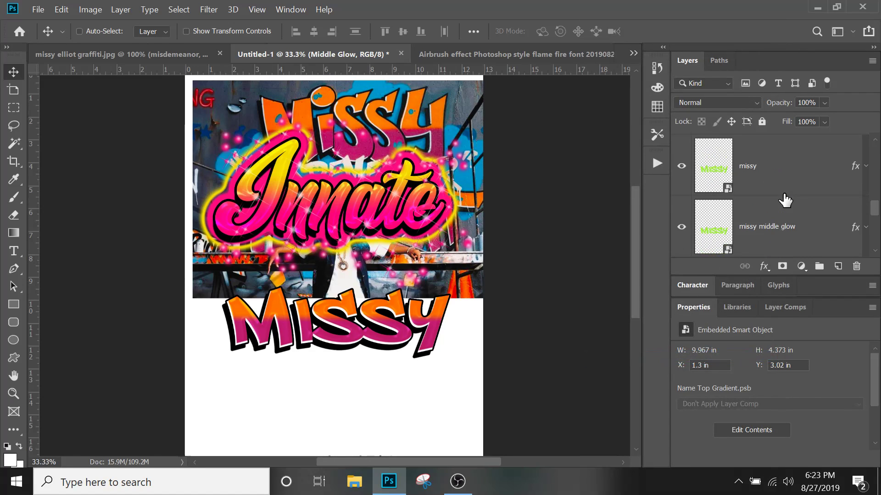
{"action": "scroll", "coordinate": [785, 201], "scroll_direction": "up", "scroll_amount": 1}
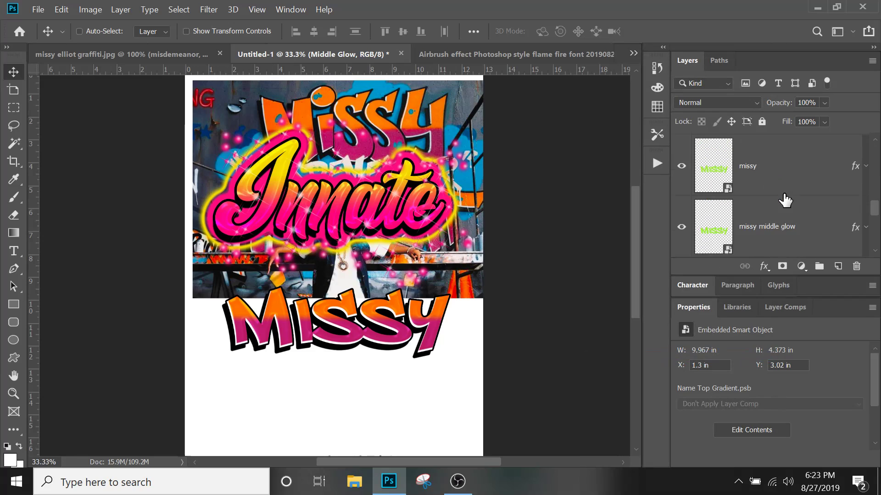
{"action": "left_click", "coordinate": [780, 225]}
{"action": "right_click", "coordinate": [772, 222]}
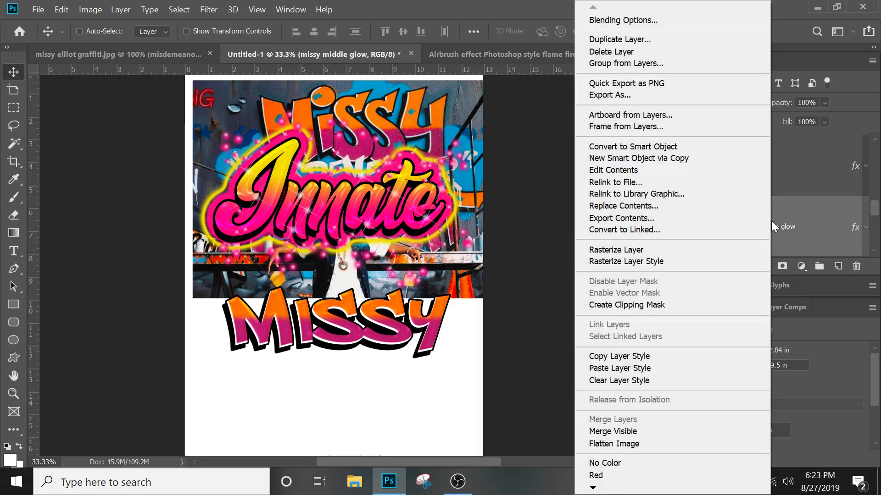
{"action": "left_click", "coordinate": [628, 369]}
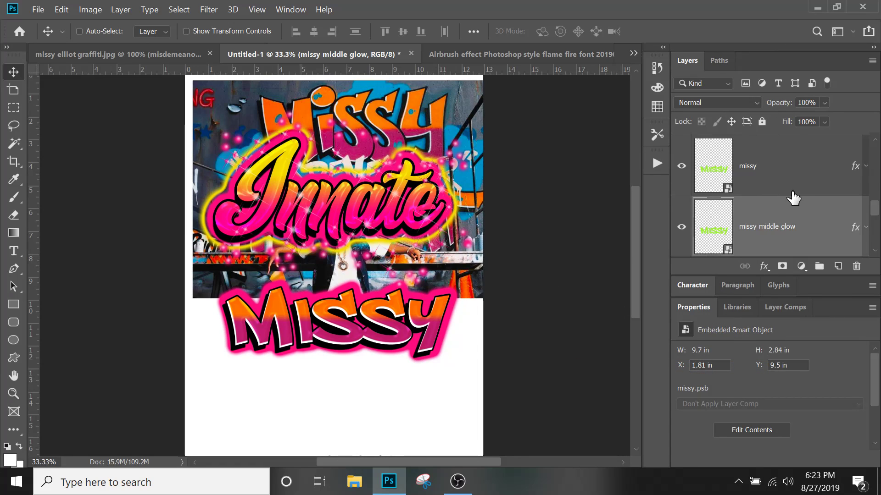
- Copy the layer style of the Innate design's Outer Glow layer onto the missy outer glow layer
{"action": "scroll", "coordinate": [793, 198], "scroll_direction": "up", "scroll_amount": 2}
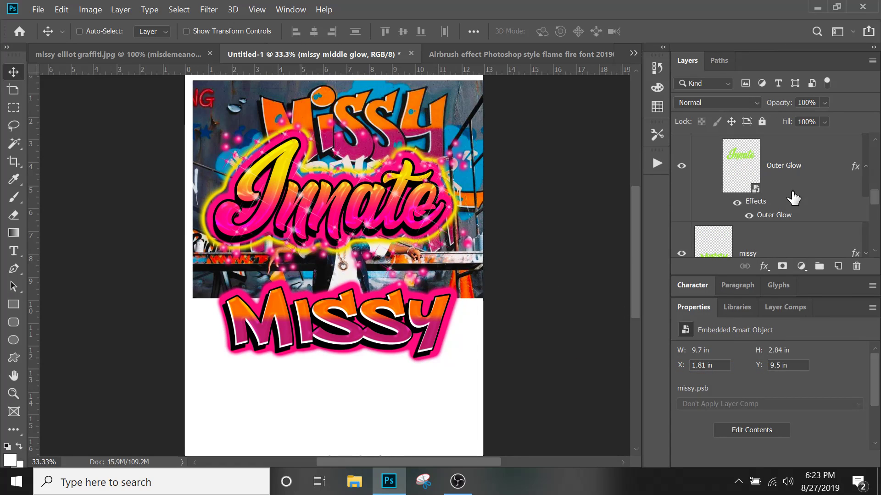
{"action": "scroll", "coordinate": [793, 198], "scroll_direction": "down", "scroll_amount": 1}
{"action": "scroll", "coordinate": [793, 198], "scroll_direction": "up", "scroll_amount": 1}
{"action": "left_click", "coordinate": [793, 192]}
{"action": "scroll", "coordinate": [790, 191], "scroll_direction": "up", "scroll_amount": 1}
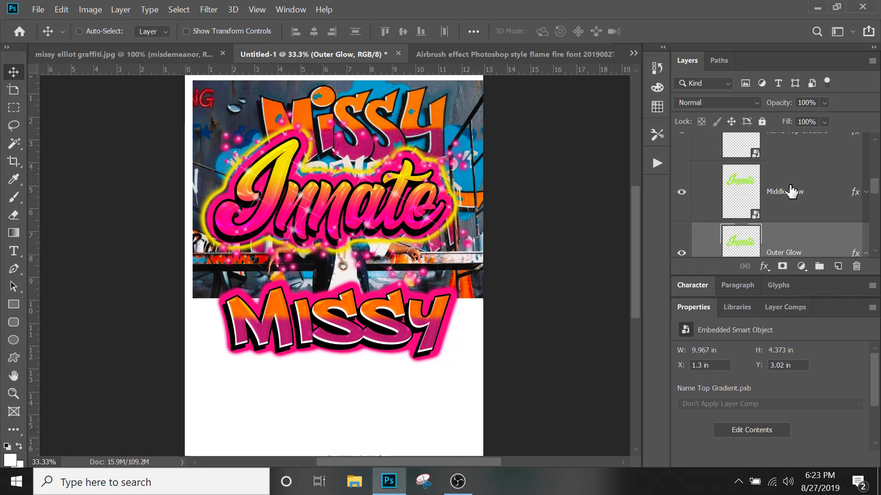
{"action": "scroll", "coordinate": [790, 191], "scroll_direction": "down", "scroll_amount": 1}
{"action": "right_click", "coordinate": [790, 177]}
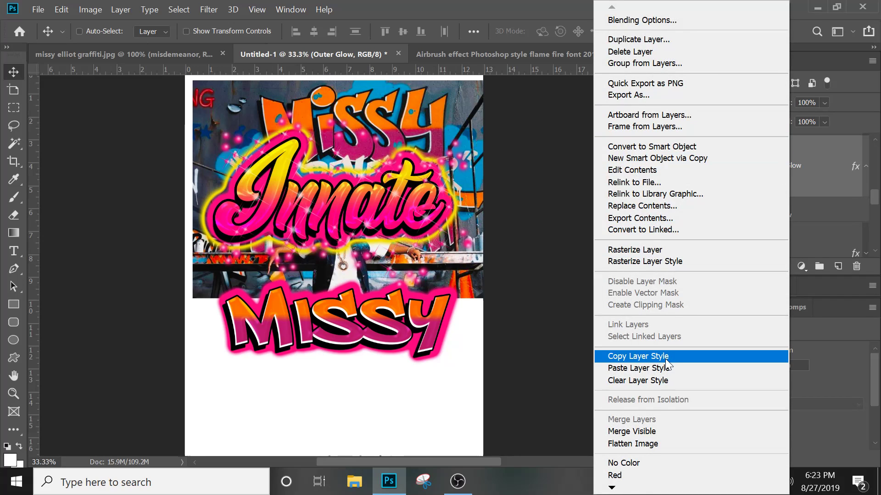
{"action": "left_click", "coordinate": [806, 187]}
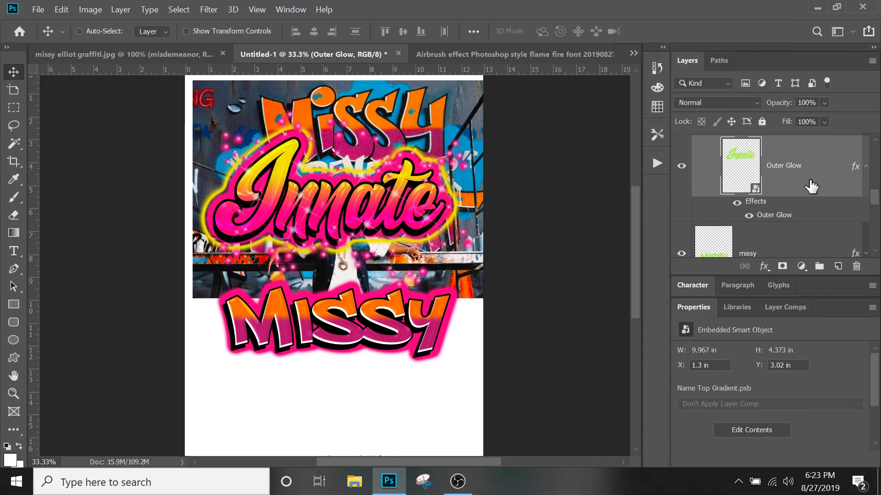
{"action": "right_click", "coordinate": [811, 180]}
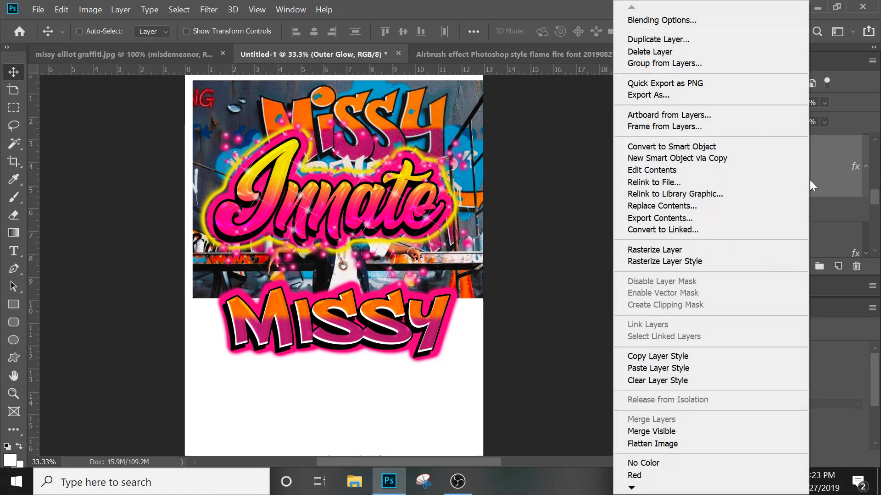
{"action": "left_click", "coordinate": [672, 358]}
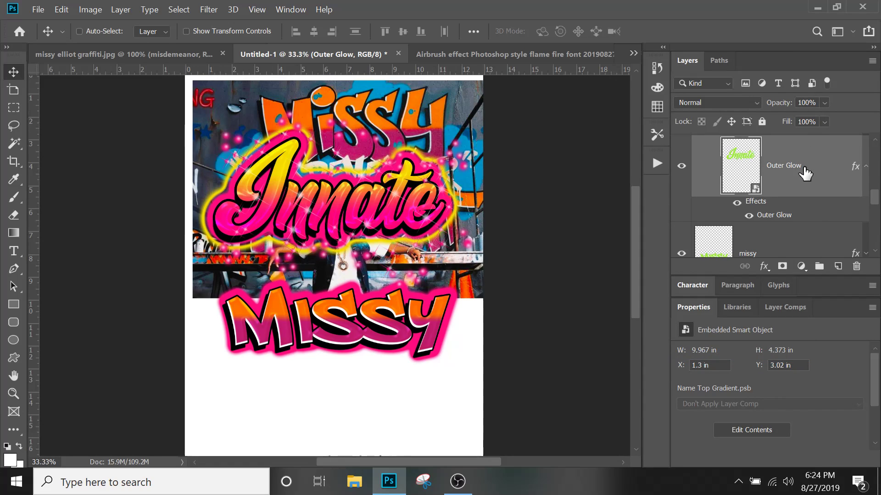
{"action": "scroll", "coordinate": [805, 173], "scroll_direction": "down", "scroll_amount": 5}
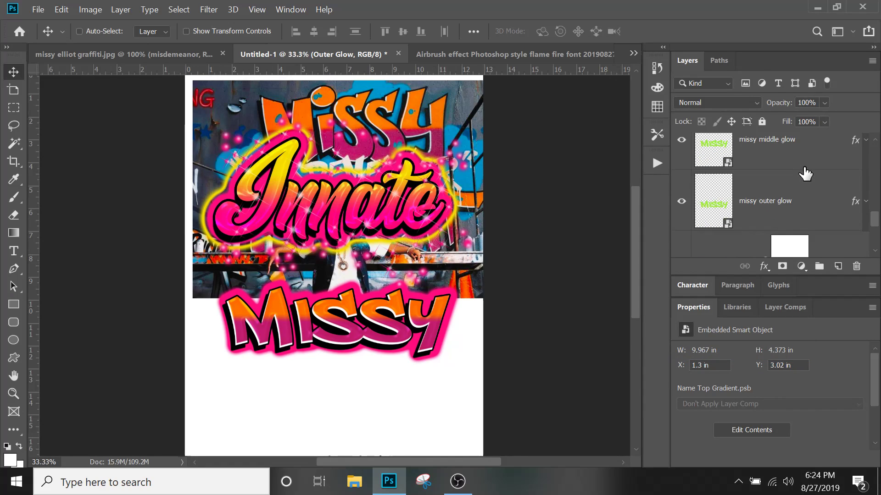
{"action": "left_click", "coordinate": [797, 210]}
{"action": "right_click", "coordinate": [797, 207]}
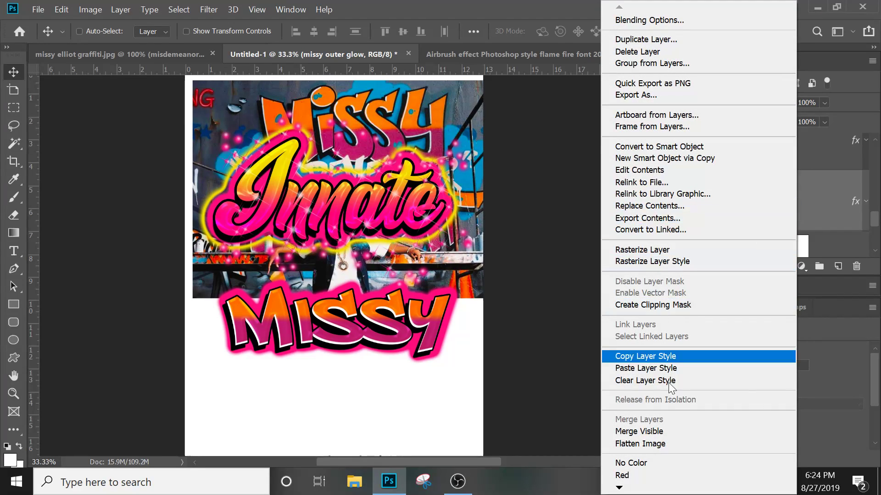
{"action": "left_click", "coordinate": [646, 368]}
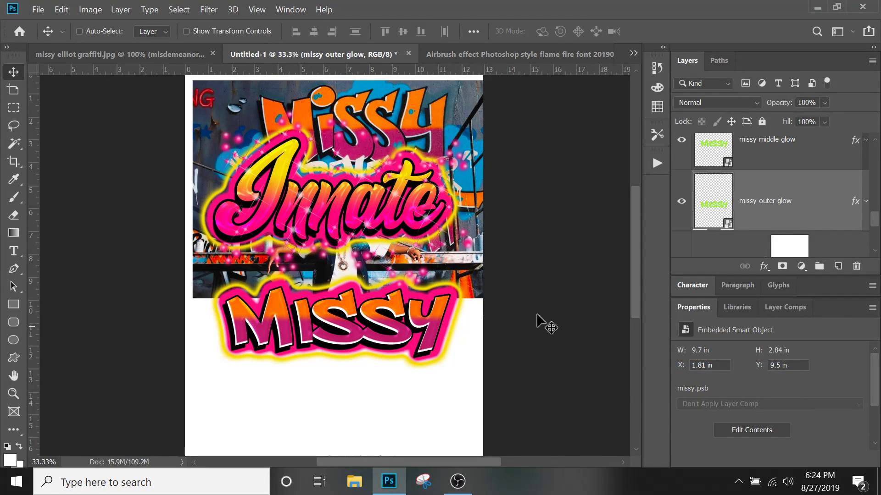
- Collapse the TEXT group holding the Innate lettering and delete it from the document
{"action": "scroll", "coordinate": [757, 200], "scroll_direction": "up", "scroll_amount": 5}
{"action": "left_click", "coordinate": [763, 180]}
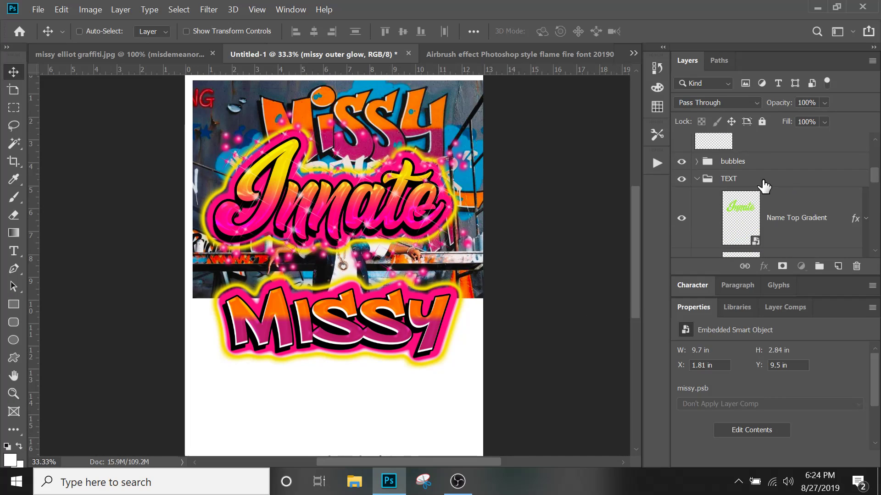
{"action": "left_click", "coordinate": [697, 178]}
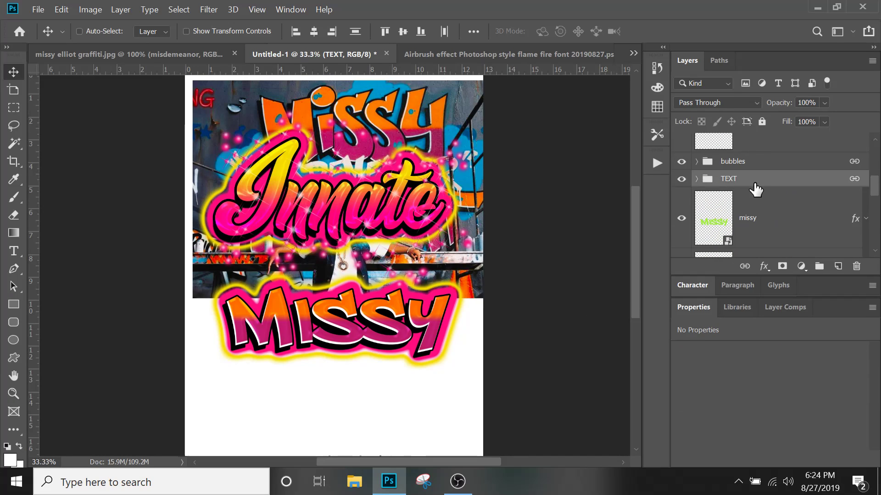
{"action": "key", "text": "Delete"}
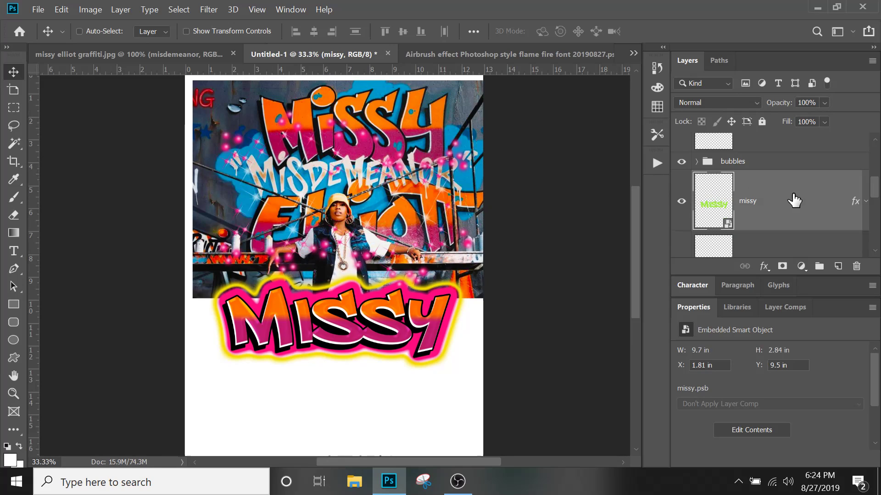
- Select the bubbles group through its artwork on the canvas and unlink it from the other layers
{"action": "scroll", "coordinate": [798, 197], "scroll_direction": "up", "scroll_amount": 5}
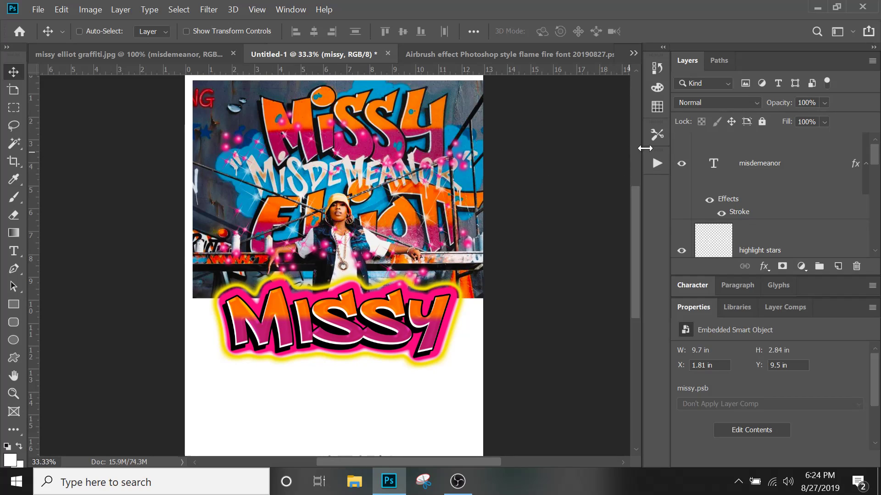
{"action": "scroll", "coordinate": [782, 197], "scroll_direction": "down", "scroll_amount": 2}
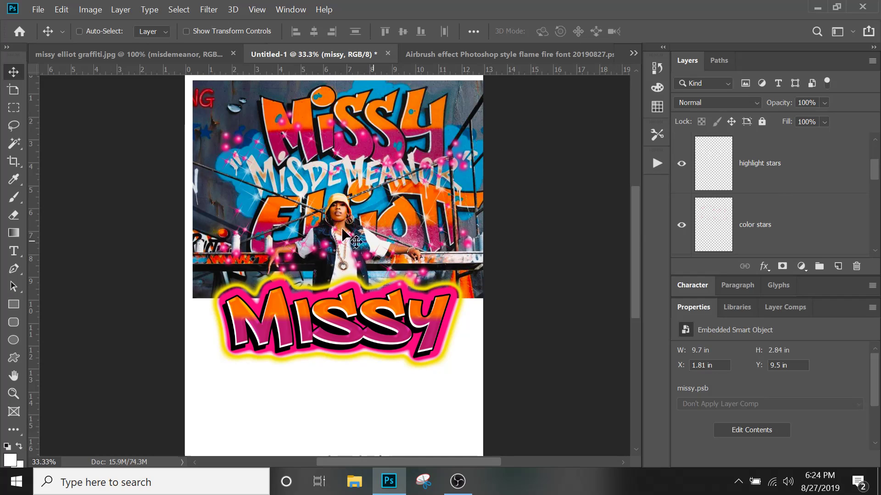
{"action": "scroll", "coordinate": [788, 199], "scroll_direction": "down", "scroll_amount": 2}
{"action": "scroll", "coordinate": [790, 201], "scroll_direction": "up", "scroll_amount": 2}
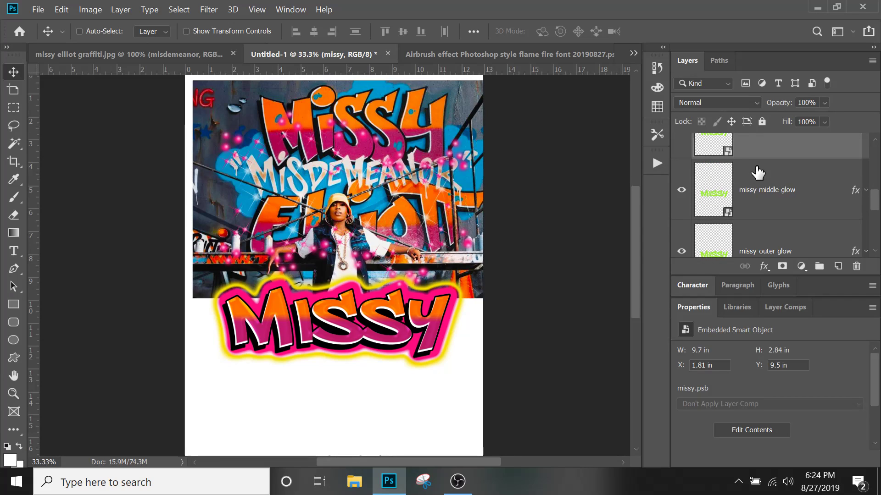
{"action": "scroll", "coordinate": [756, 172], "scroll_direction": "up", "scroll_amount": 2}
{"action": "scroll", "coordinate": [686, 188], "scroll_direction": "down", "scroll_amount": 2}
{"action": "right_click", "coordinate": [399, 171]}
{"action": "left_click", "coordinate": [403, 172]}
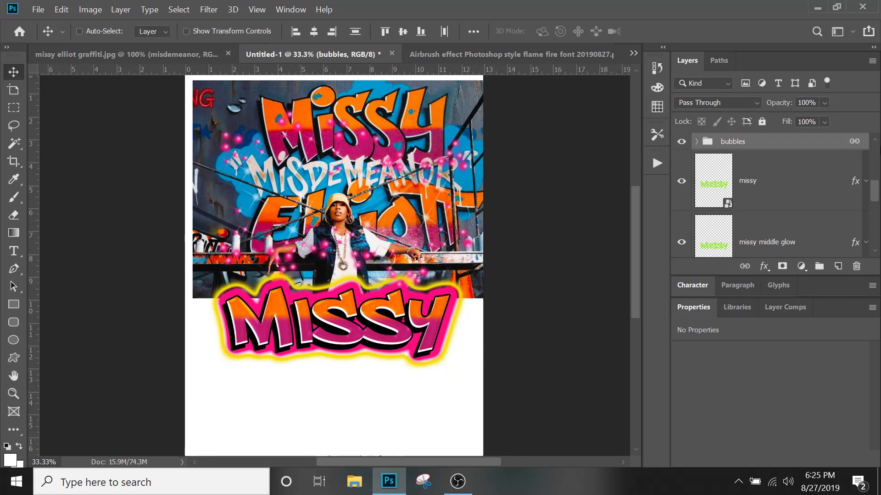
{"action": "right_click", "coordinate": [764, 148]}
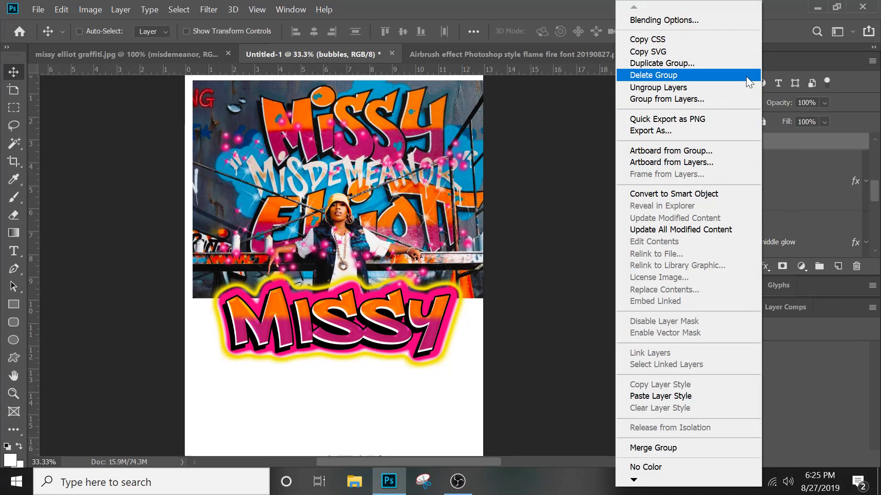
{"action": "left_click", "coordinate": [811, 146]}
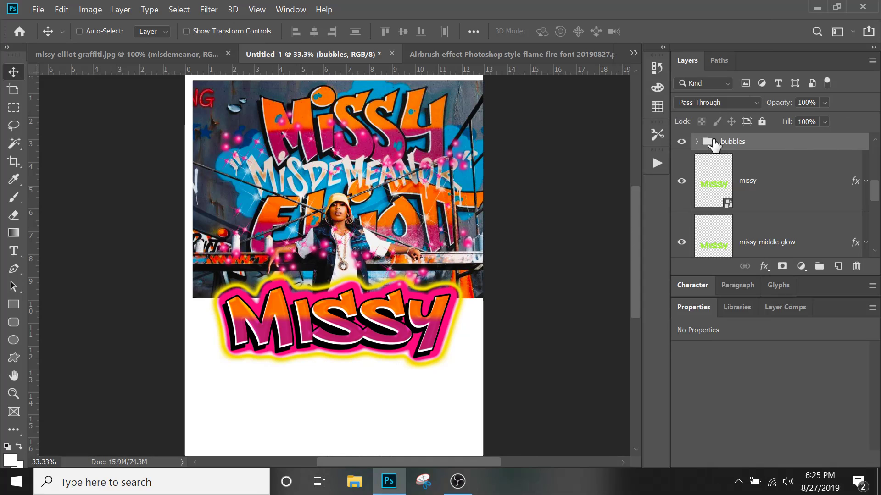
- Move the bubbles group over the lower Missy lettering and scale it to 95.19% width and 58.54% height
{"action": "left_click_drag", "start_coordinate": [436, 167], "coordinate": [423, 313]}
{"action": "key", "text": "ctrl+t"}
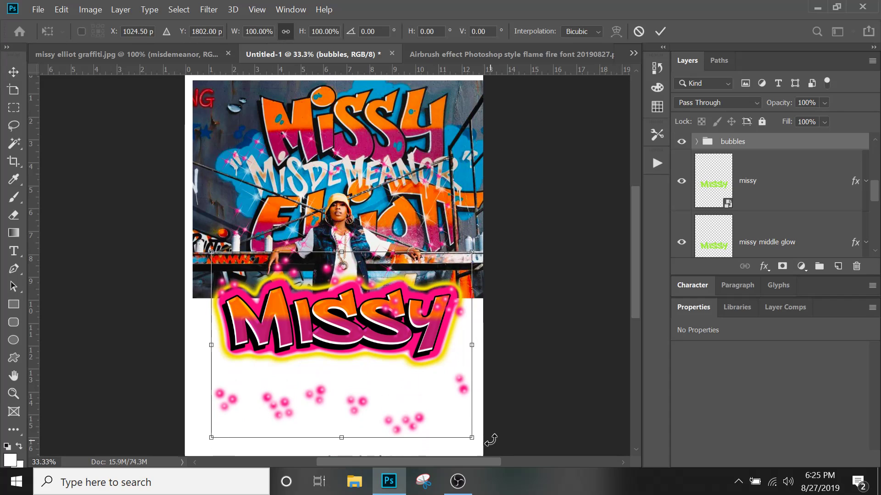
{"action": "left_click_drag", "start_coordinate": [471, 437], "coordinate": [390, 379]}
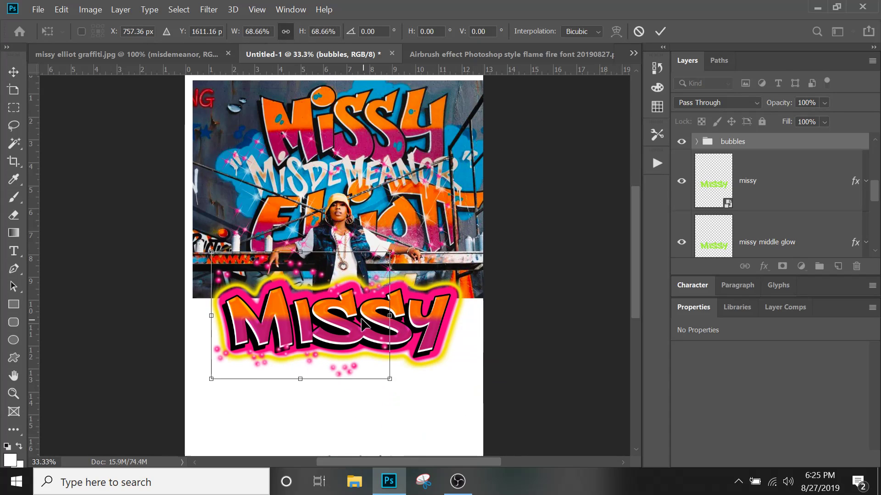
{"action": "mouse_move", "coordinate": [331, 300]}
{"action": "left_mouse_down"}
{"action": "mouse_move", "coordinate": [348, 321]}
{"action": "mouse_move", "coordinate": [329, 309]}
{"action": "mouse_move", "coordinate": [337, 314]}
{"action": "left_mouse_up"}
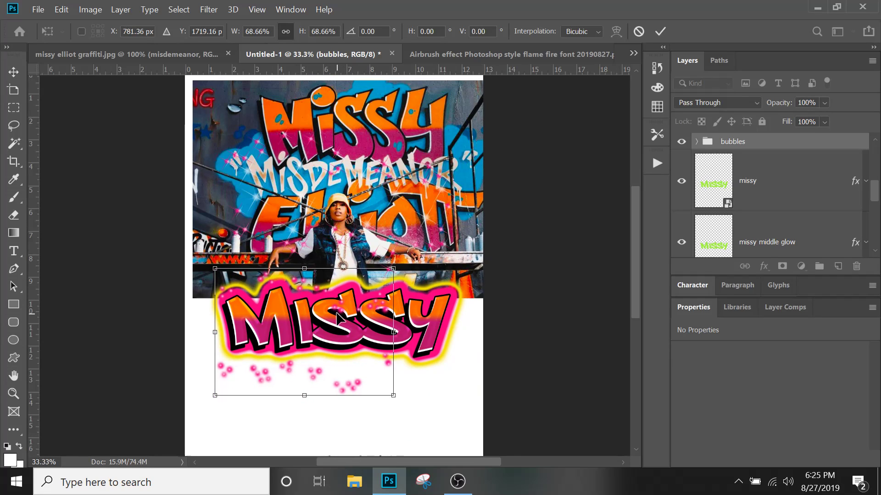
{"action": "left_click_drag", "start_coordinate": [393, 332], "coordinate": [463, 332]}
{"action": "left_click_drag", "start_coordinate": [336, 396], "coordinate": [339, 371]}
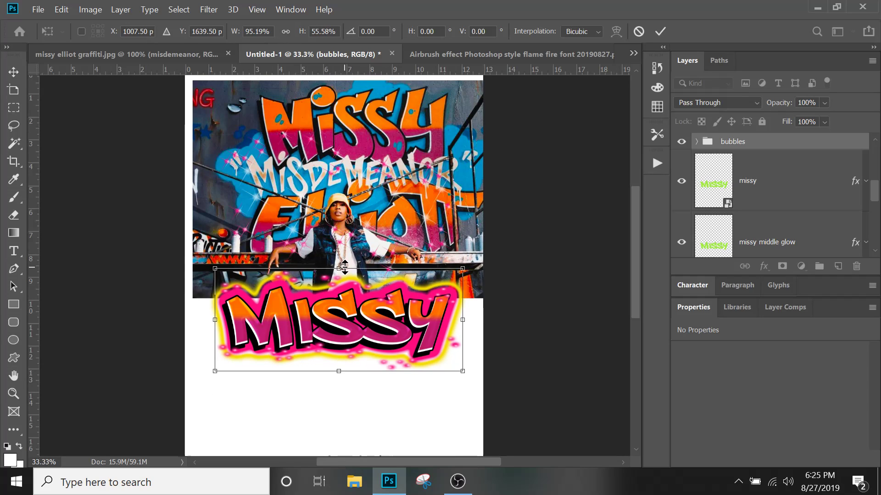
{"action": "left_click_drag", "start_coordinate": [340, 264], "coordinate": [340, 262]}
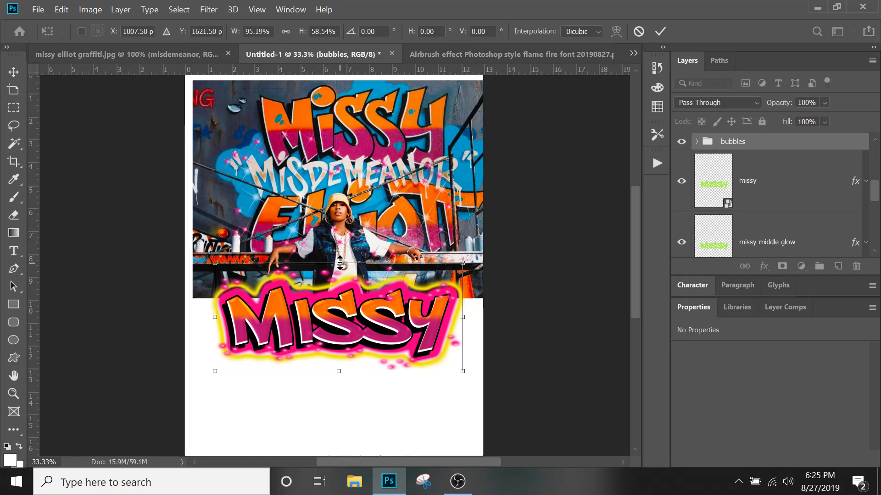
{"action": "key", "text": "Return"}
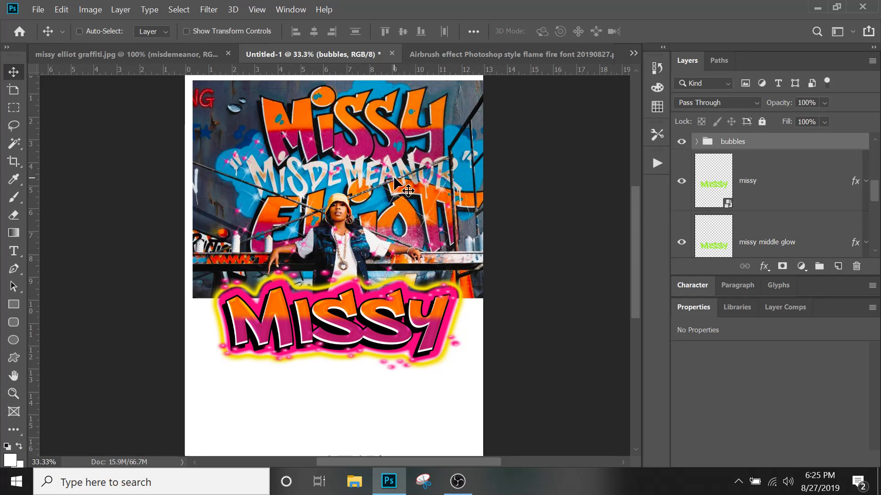
- Delete the bubbles group and the linked highlight stars and color stars layers from the document
{"action": "scroll", "coordinate": [781, 152], "scroll_direction": "down", "scroll_amount": 1}
{"action": "left_click", "coordinate": [779, 150]}
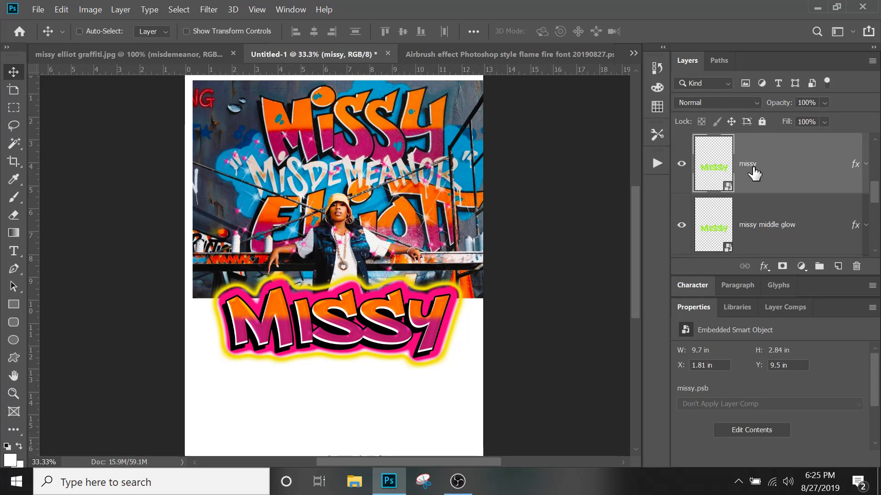
{"action": "scroll", "coordinate": [753, 173], "scroll_direction": "up", "scroll_amount": 2}
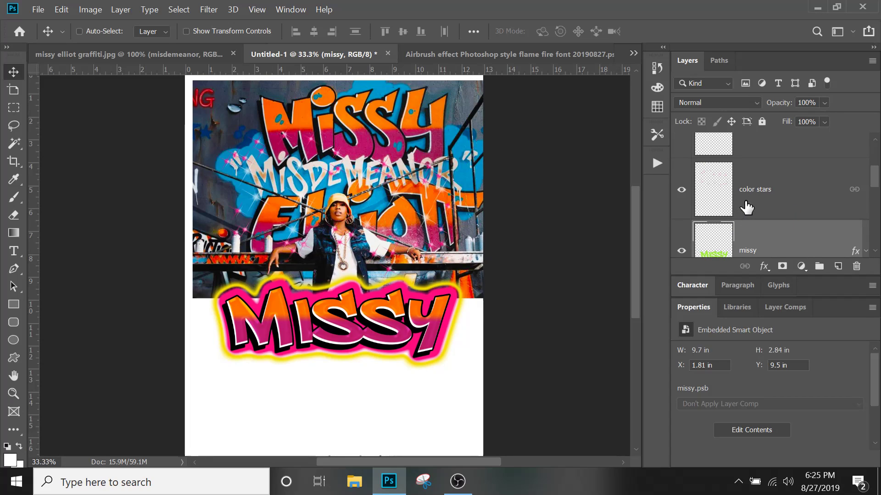
{"action": "scroll", "coordinate": [745, 207], "scroll_direction": "up", "scroll_amount": 2}
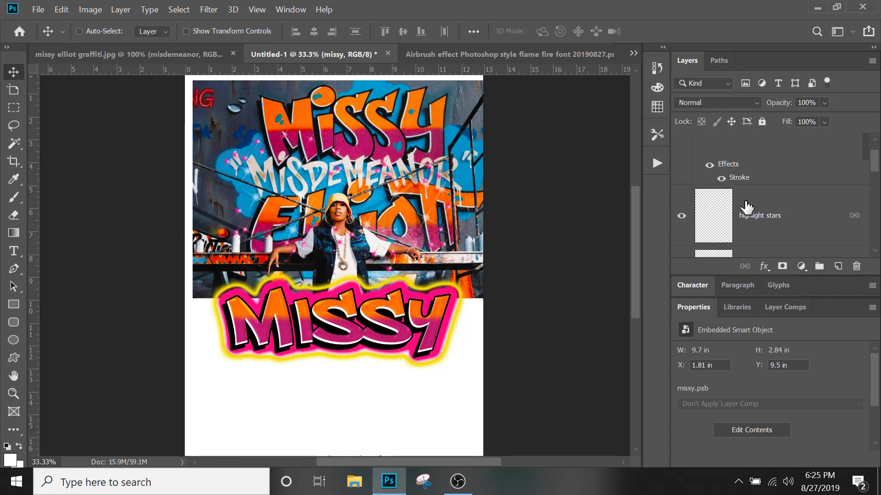
{"action": "left_click", "coordinate": [751, 224]}
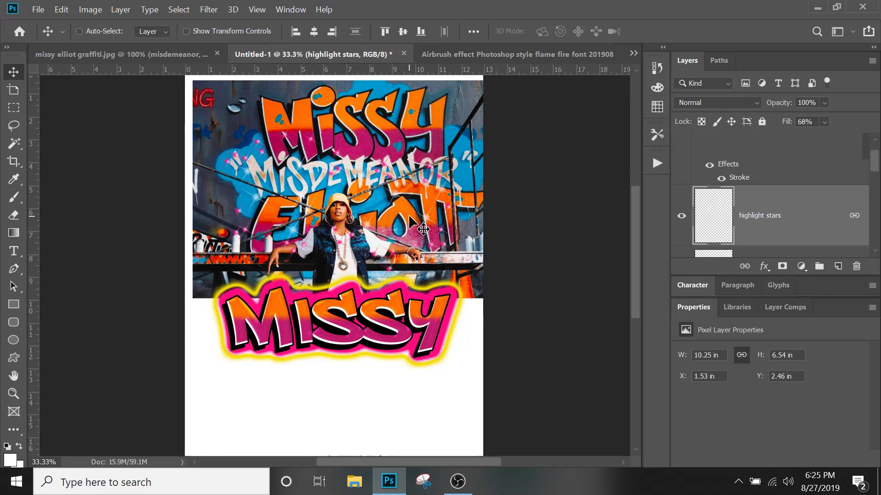
{"action": "left_click_drag", "start_coordinate": [421, 219], "coordinate": [421, 323]}
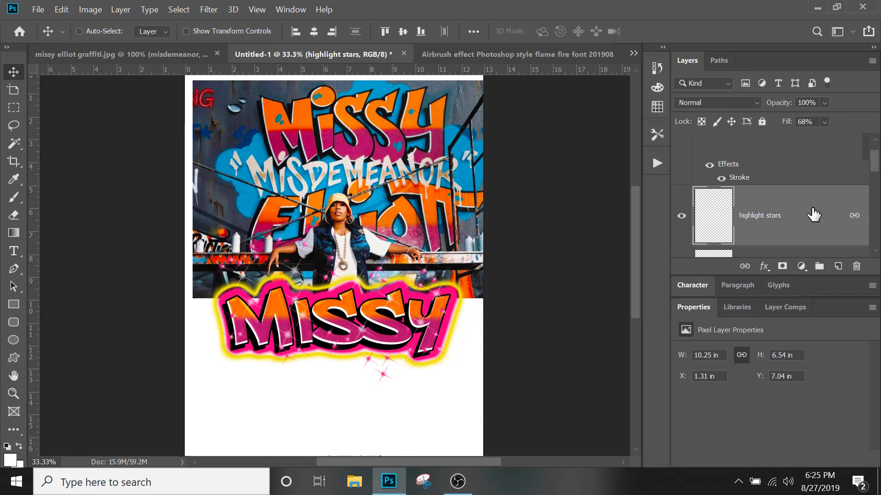
{"action": "key", "text": "Delete"}
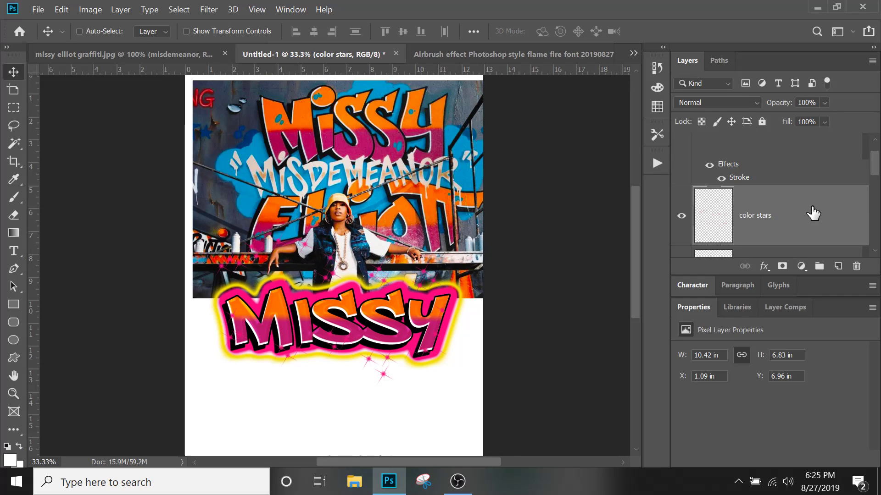
{"action": "key", "text": "Delete"}
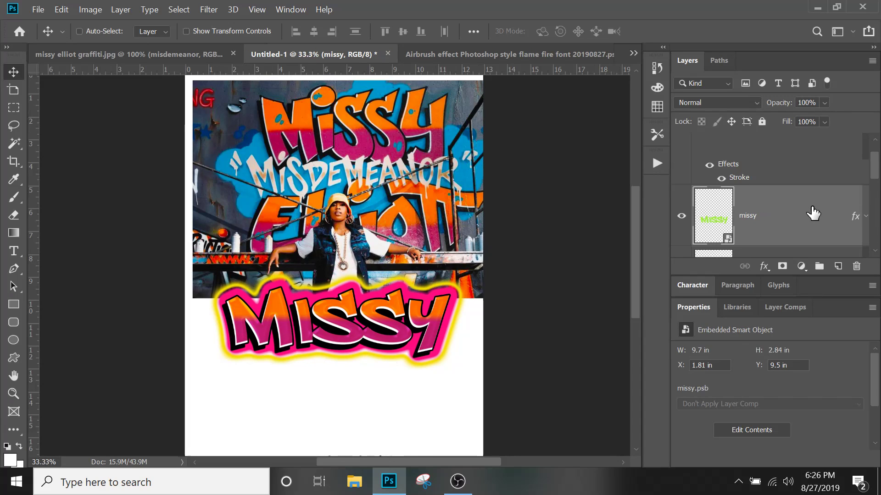
- Move the misdemeanor text directly below the lower Missy lettering and enlarge it to about 162%
{"action": "scroll", "coordinate": [774, 216], "scroll_direction": "up", "scroll_amount": 1}
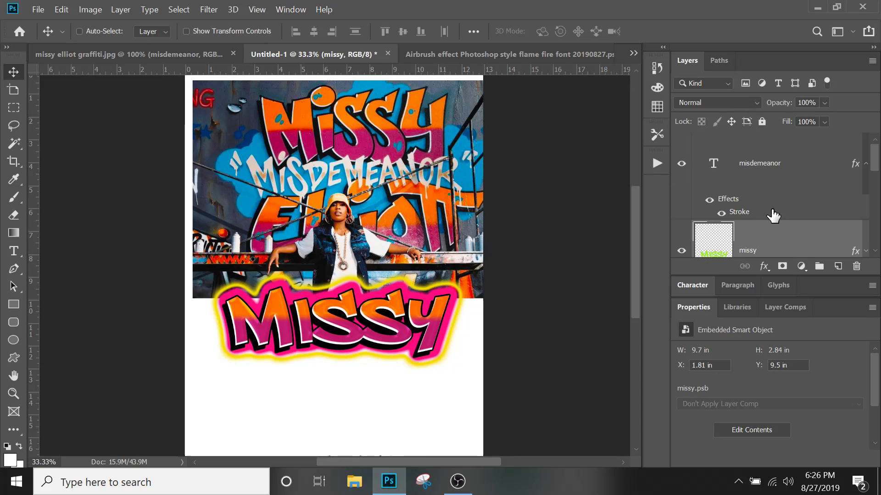
{"action": "left_click", "coordinate": [800, 165]}
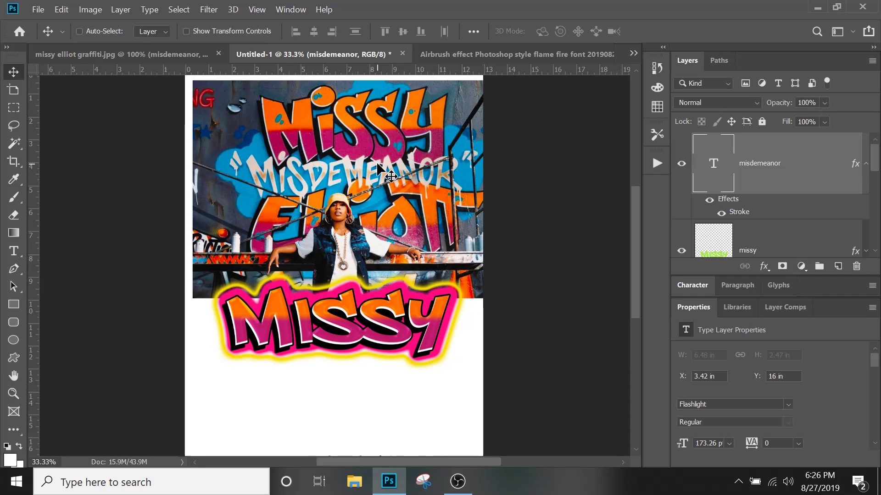
{"action": "left_click_drag", "start_coordinate": [413, 174], "coordinate": [431, 104]}
{"action": "left_click_drag", "start_coordinate": [403, 408], "coordinate": [334, 400]}
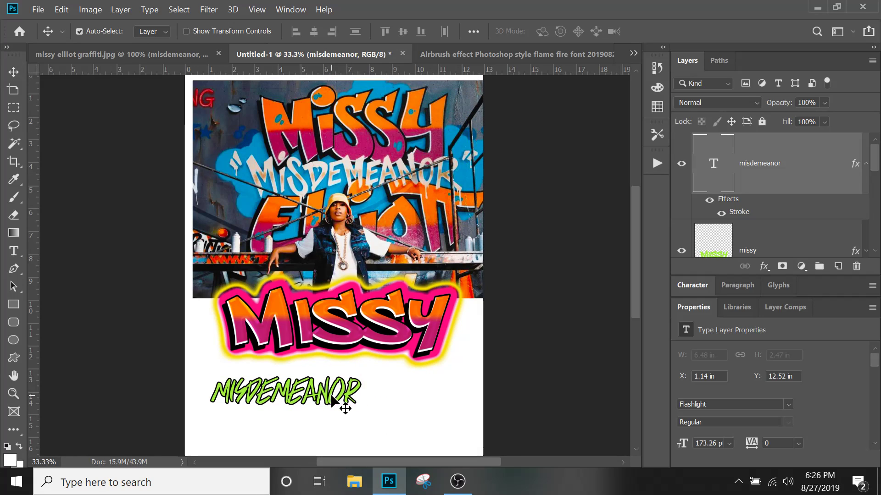
{"action": "key", "text": "ctrl+t"}
{"action": "left_click_drag", "start_coordinate": [359, 358], "coordinate": [457, 327]}
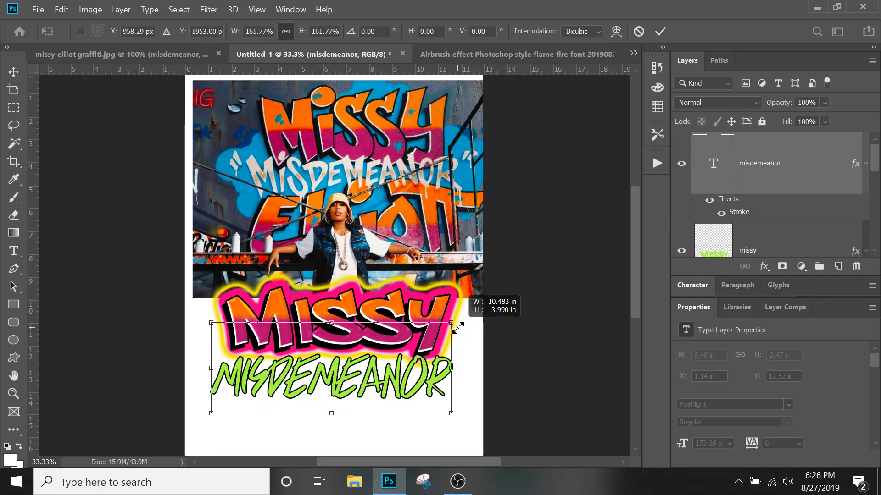
{"action": "mouse_move", "coordinate": [400, 388]}
{"action": "left_mouse_down"}
{"action": "mouse_move", "coordinate": [338, 387]}
{"action": "mouse_move", "coordinate": [402, 403]}
{"action": "mouse_move", "coordinate": [403, 395]}
{"action": "left_mouse_up"}
{"action": "key", "text": "Return"}
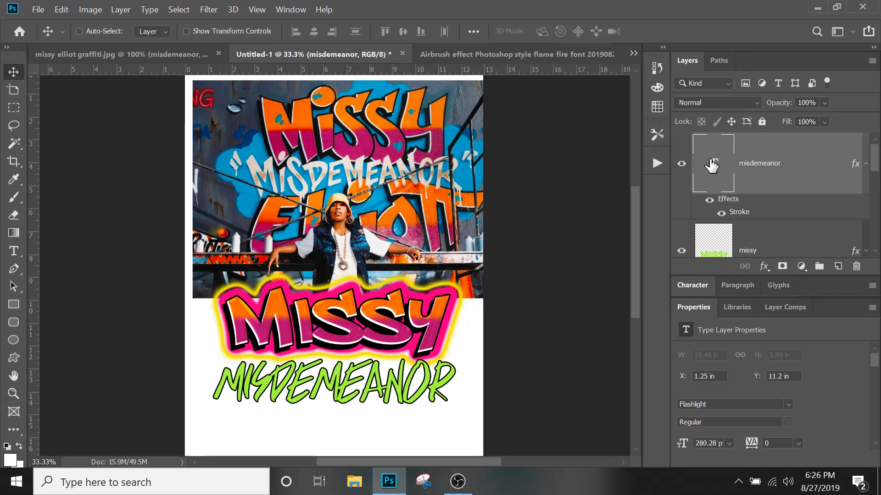
- Add quotation marks at both ends of the misdemeanor text
{"action": "key", "text": "t"}
{"action": "double_click", "coordinate": [412, 390]}
{"action": "left_click", "coordinate": [456, 372]}
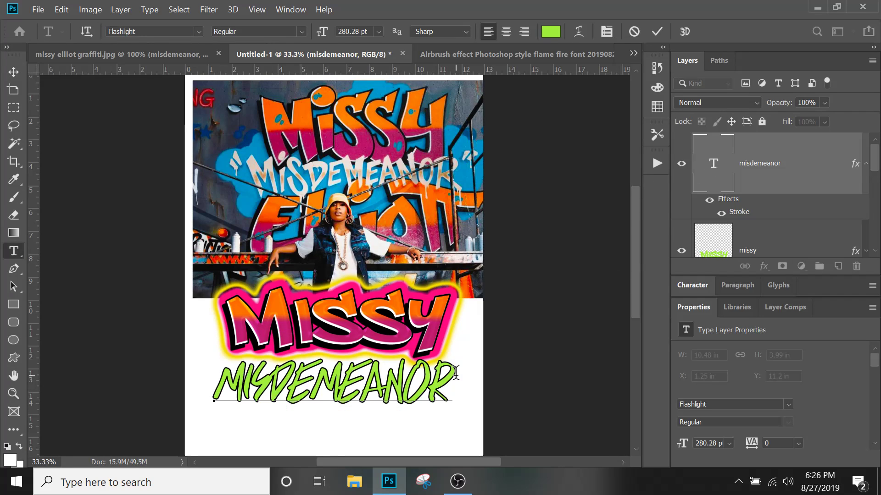
{"action": "type", "text": "\""}
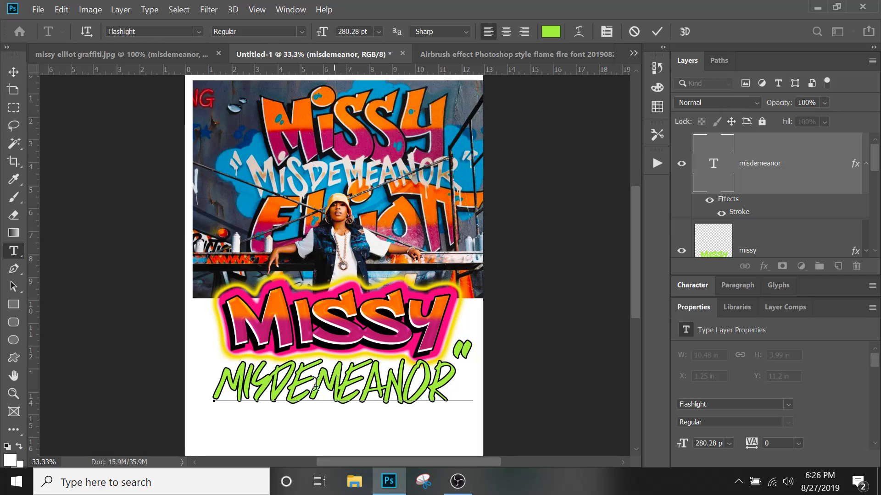
{"action": "left_click", "coordinate": [225, 377]}
{"action": "type", "text": "\""}
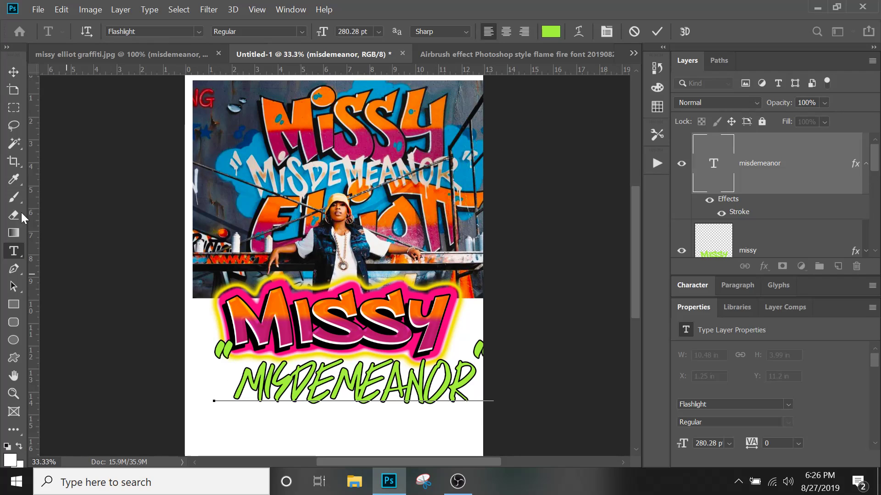
- Center the quoted misdemeanor text under the Missy lettering, at about X 0.41 in and Y 11.08 in
{"action": "left_click", "coordinate": [14, 73]}
{"action": "left_click_drag", "start_coordinate": [433, 391], "coordinate": [412, 385]}
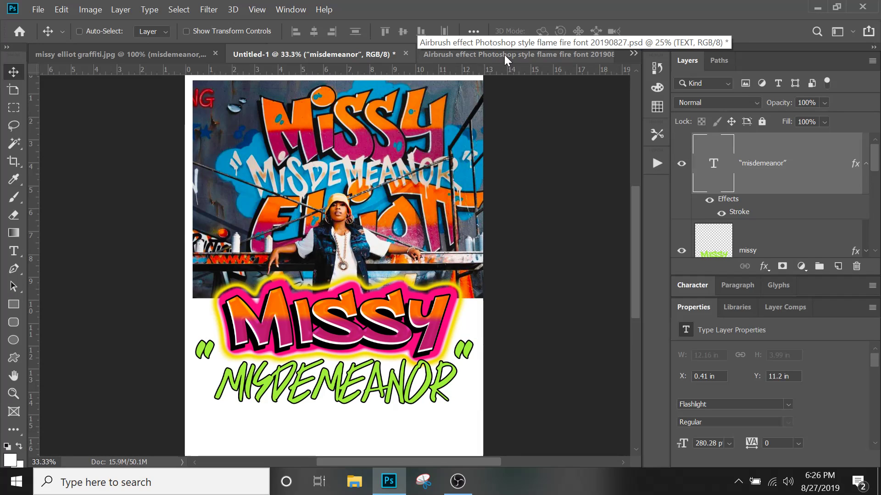
{"action": "mouse_move", "coordinate": [873, 158]}
{"action": "left_mouse_down"}
{"action": "mouse_move", "coordinate": [875, 165]}
{"action": "mouse_move", "coordinate": [875, 155]}
{"action": "left_mouse_up"}
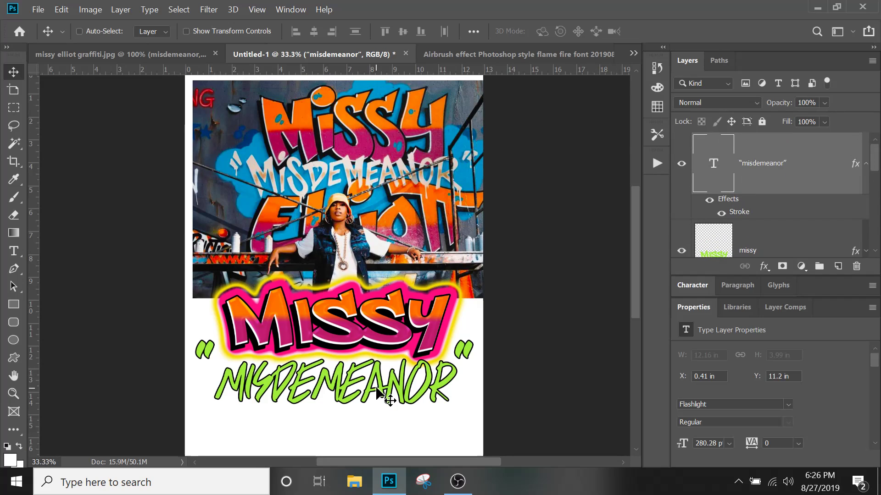
{"action": "left_click_drag", "start_coordinate": [377, 390], "coordinate": [376, 384]}
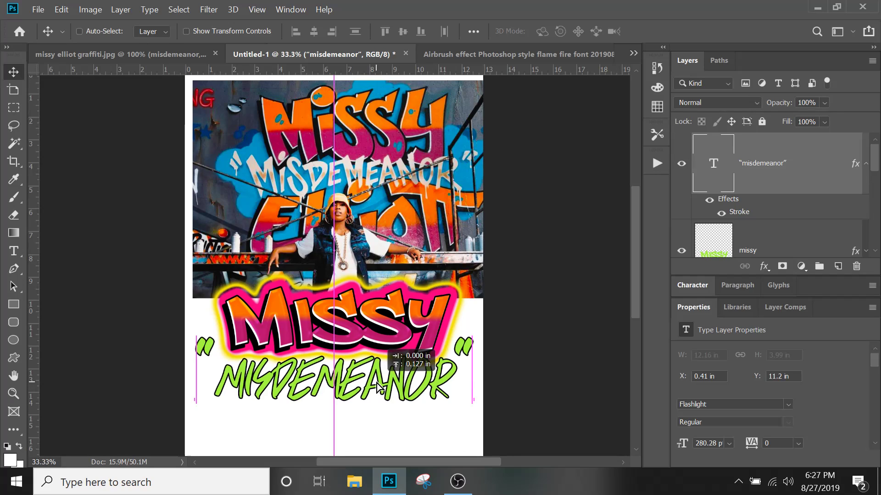
{"action": "left_click_drag", "start_coordinate": [377, 387], "coordinate": [377, 387]}
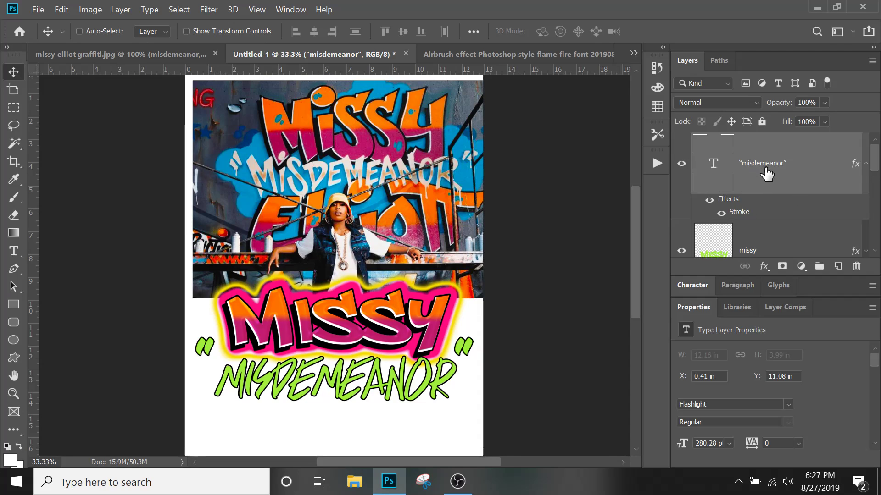
- Clear the layer style from the quoted misdemeanor text layer and convert the layer to a smart object
{"action": "right_click", "coordinate": [780, 166]}
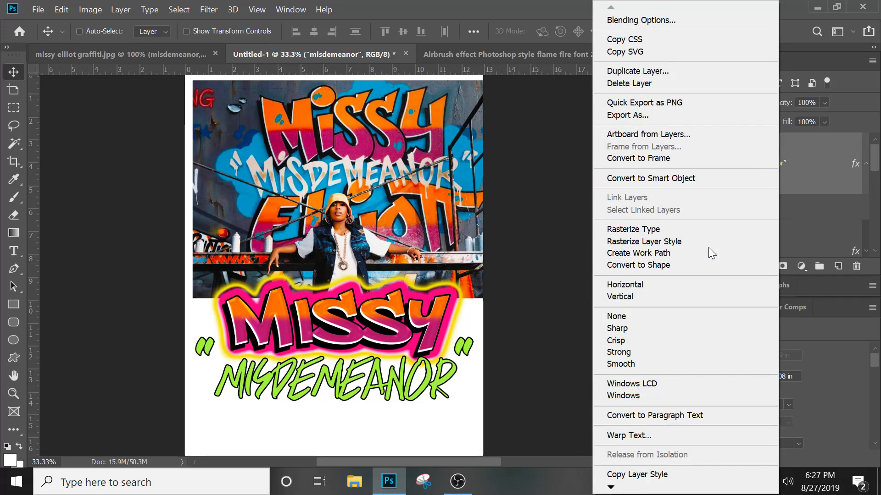
{"action": "scroll", "coordinate": [644, 481], "scroll_direction": "down", "scroll_amount": 2}
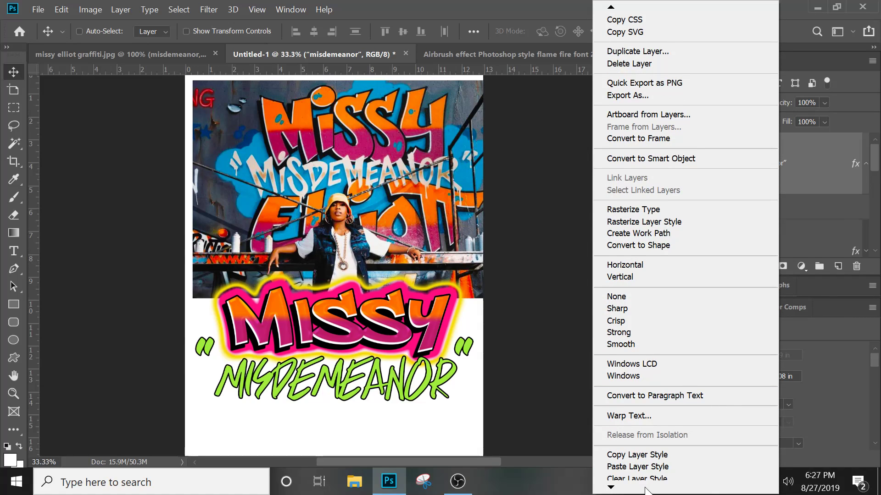
{"action": "left_click", "coordinate": [642, 468]}
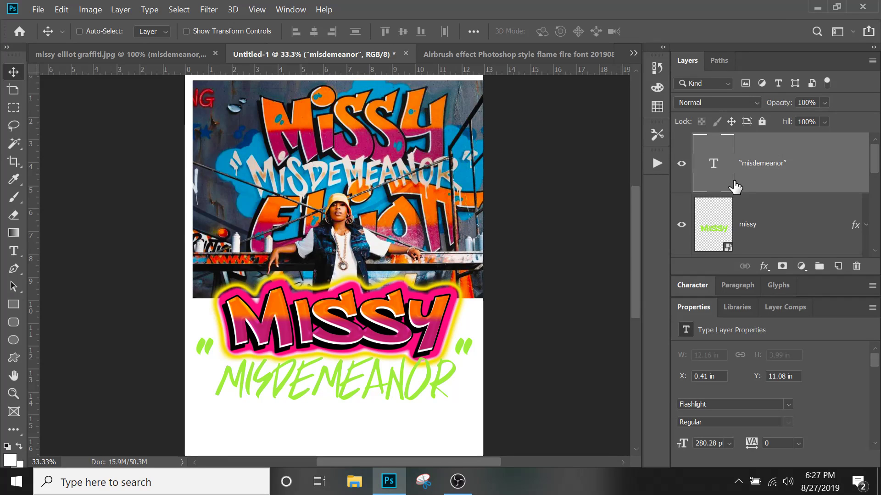
{"action": "right_click", "coordinate": [765, 164]}
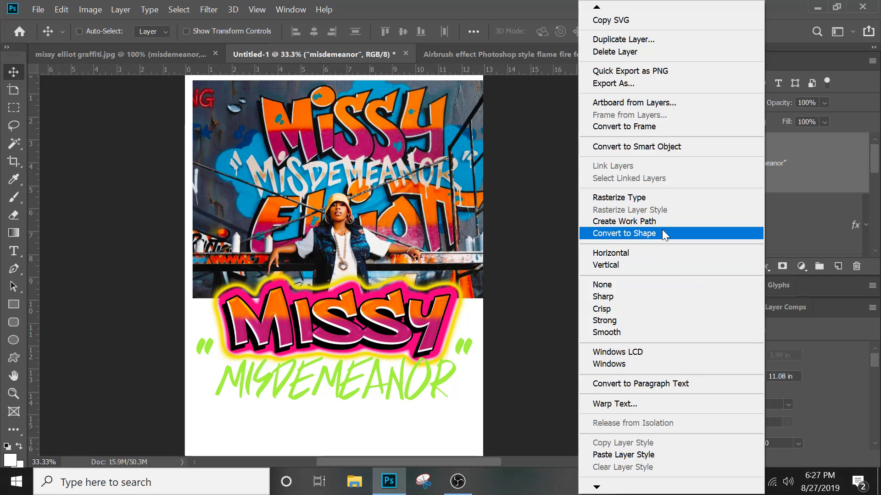
{"action": "left_click", "coordinate": [686, 151]}
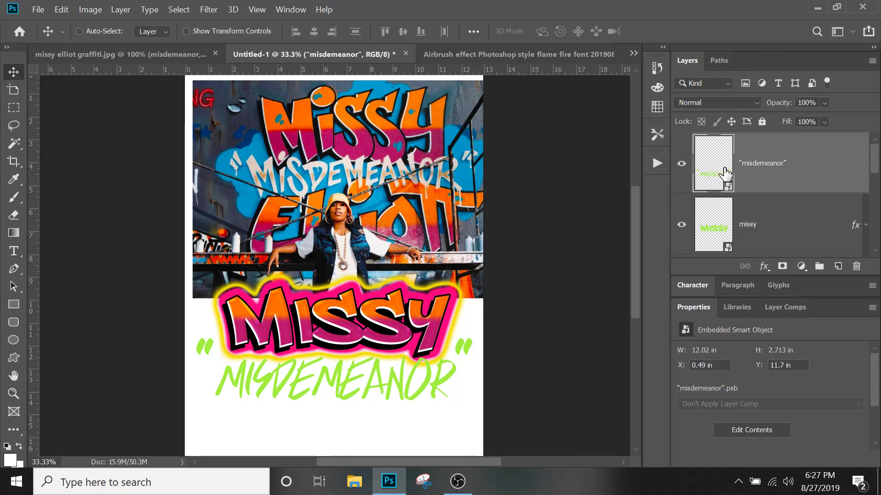
- Open the contents of the misdemeanor smart object and duplicate its text layer
{"action": "double_click", "coordinate": [725, 173]}
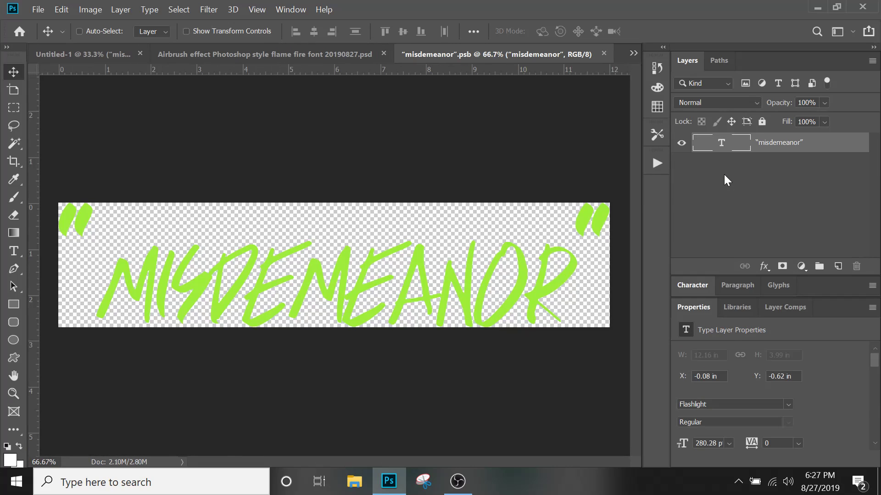
{"action": "right_click", "coordinate": [721, 149]}
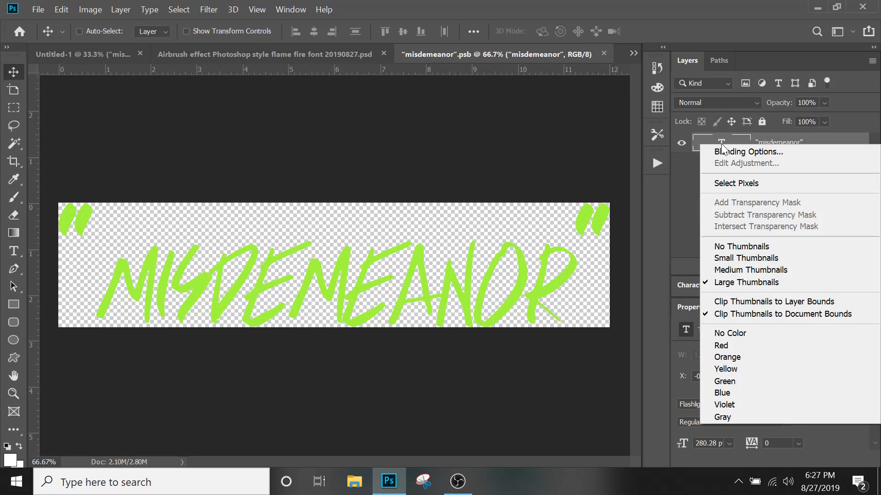
{"action": "right_click", "coordinate": [779, 143]}
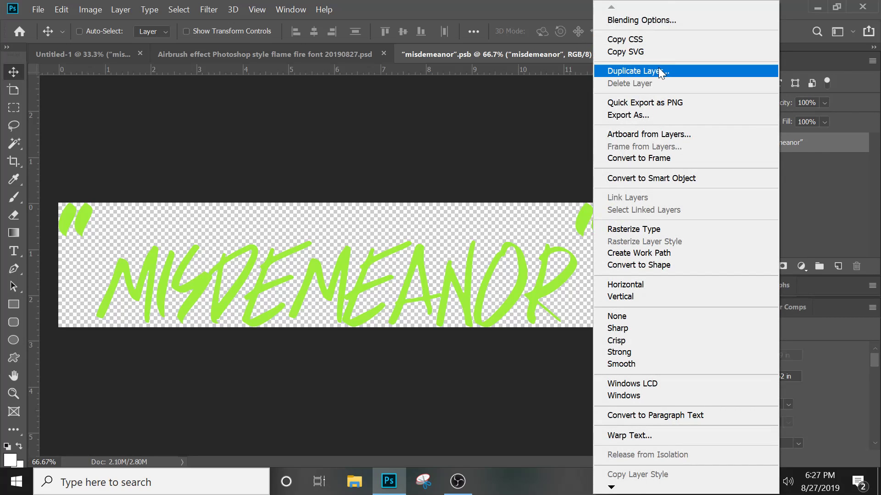
{"action": "left_click", "coordinate": [660, 70]}
{"action": "key", "text": "Return"}
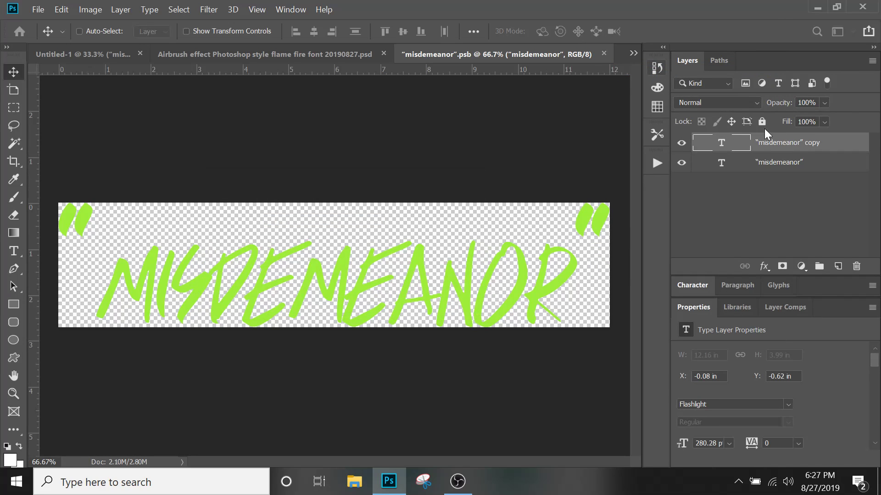
- Reduce the copied "misdemeanor" text layer to a single quotation mark at the start of the word
{"action": "double_click", "coordinate": [721, 146]}
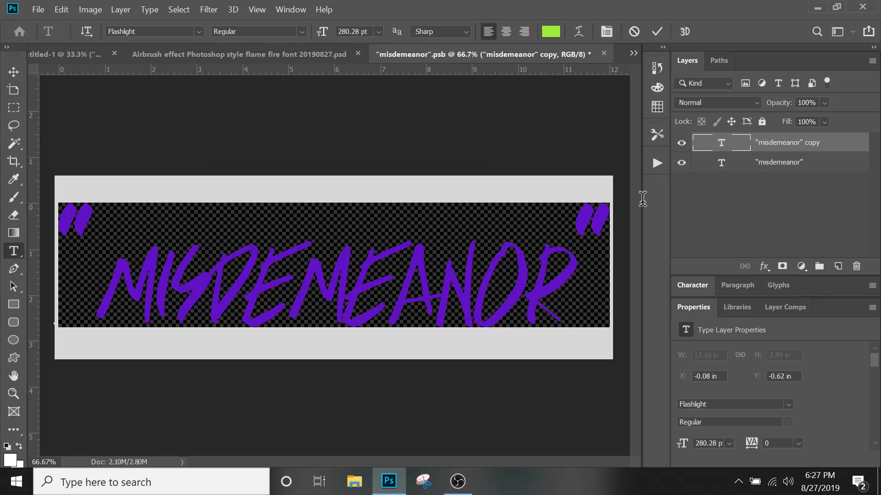
{"action": "left_click", "coordinate": [561, 237]}
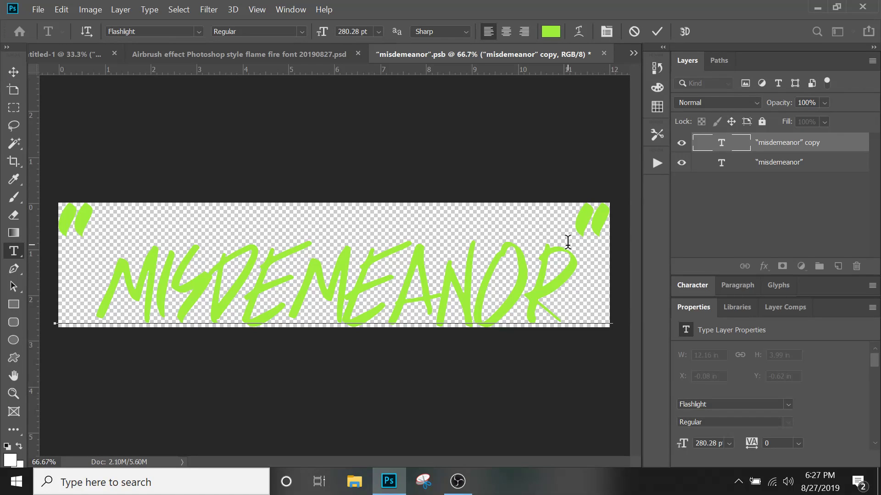
{"action": "left_click_drag", "start_coordinate": [568, 240], "coordinate": [92, 246]}
{"action": "type", "text": "\""}
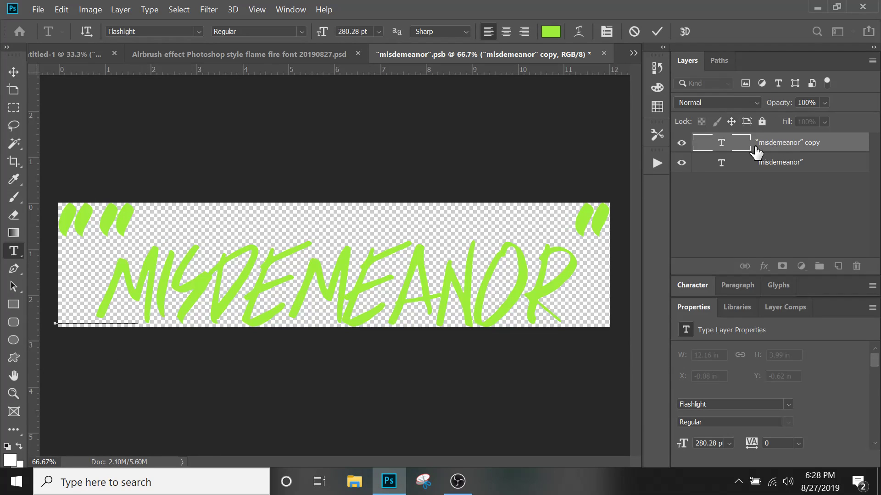
{"action": "left_click", "coordinate": [787, 143]}
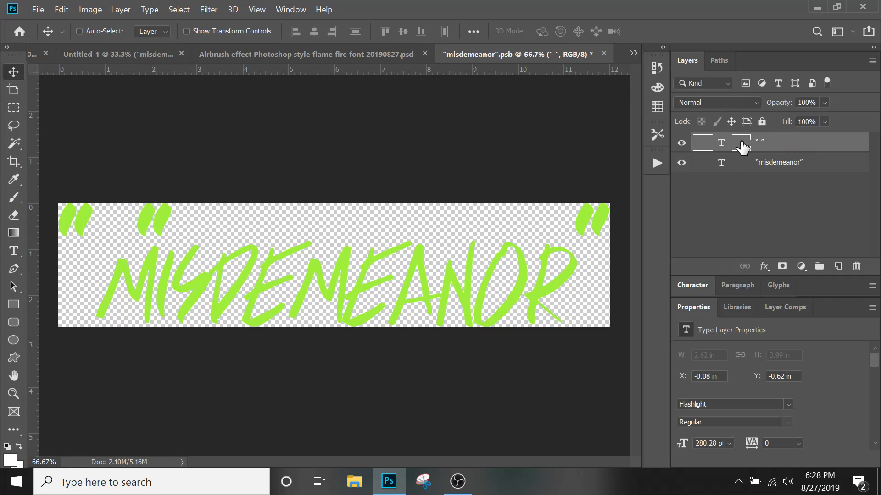
{"action": "double_click", "coordinate": [721, 140]}
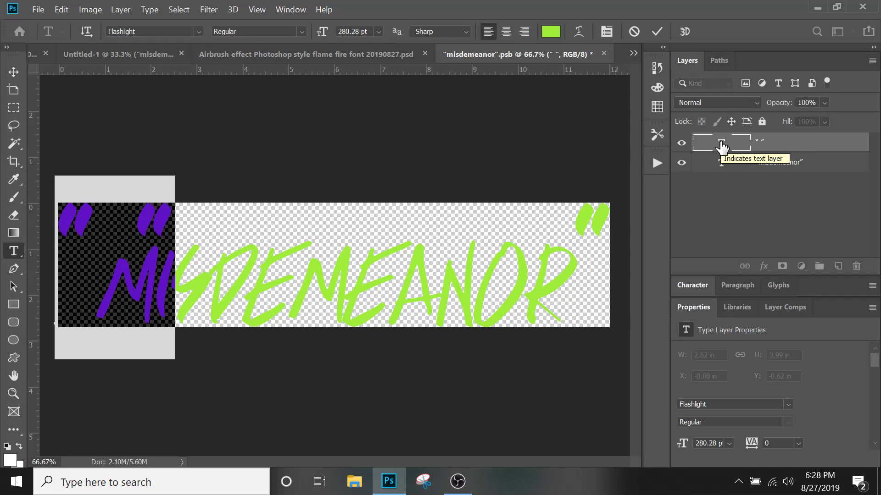
{"action": "type", "text": "\""}
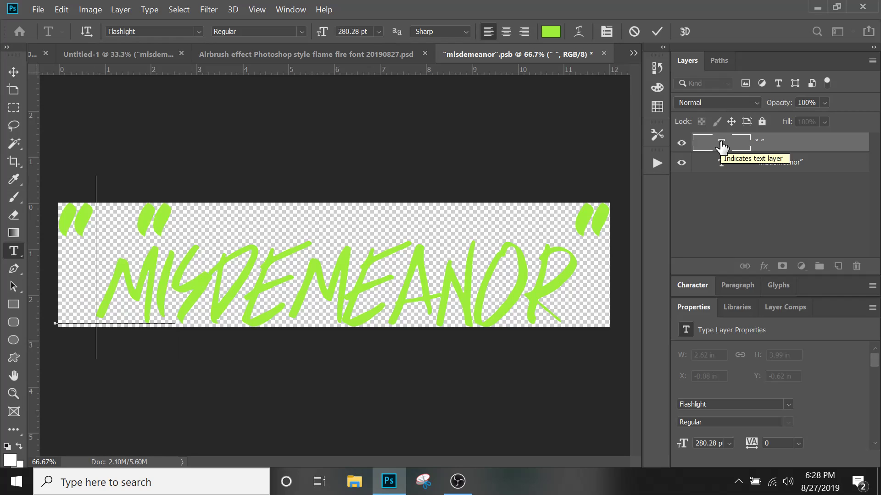
{"action": "left_click", "coordinate": [14, 71]}
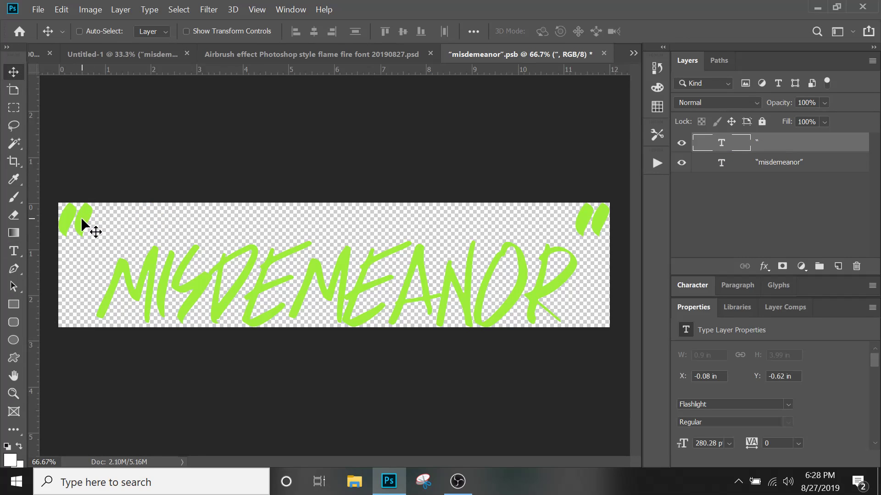
{"action": "left_click_drag", "start_coordinate": [81, 218], "coordinate": [134, 222]}
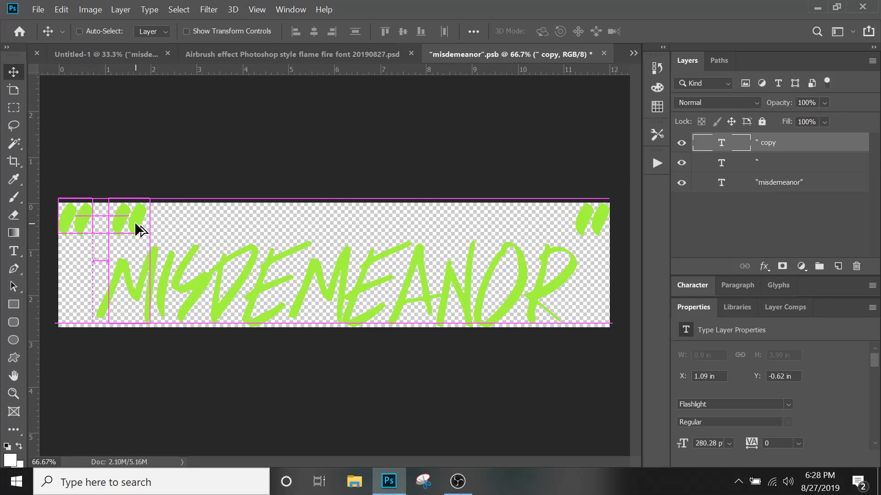
{"action": "double_click", "coordinate": [722, 144]}
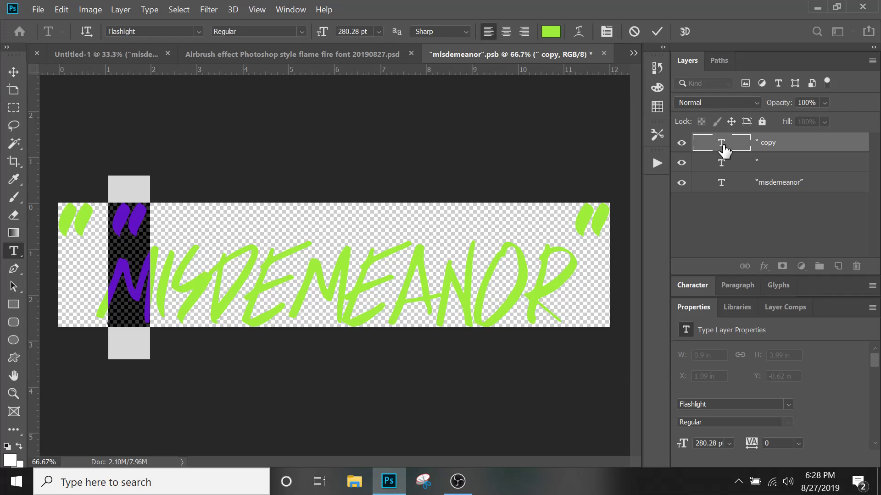
{"action": "type", "text": "\""}
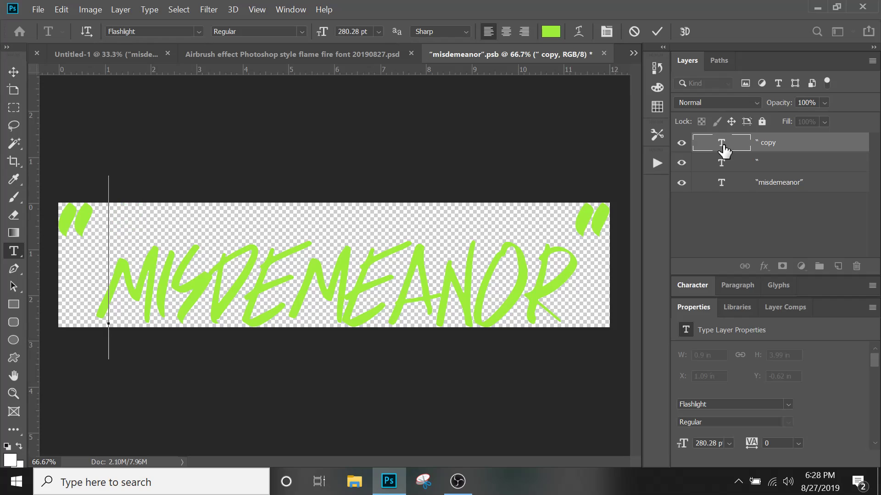
{"action": "type", "text": "\""}
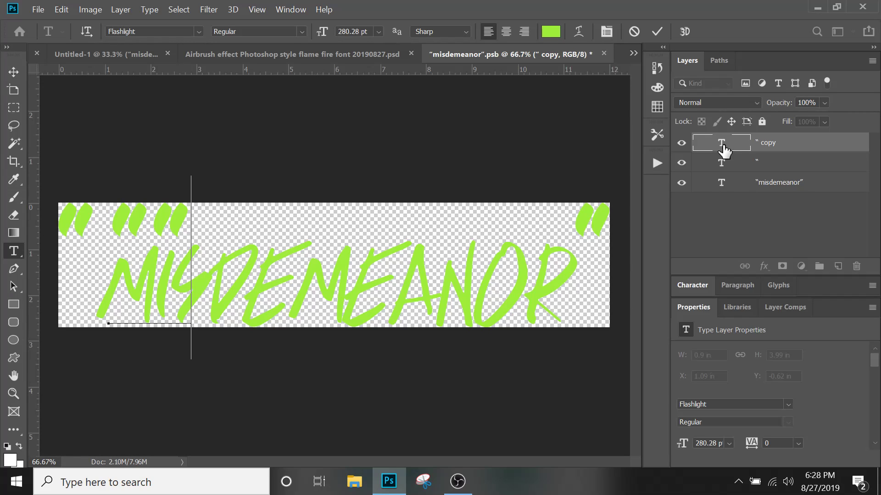
{"action": "key", "text": "Escape"}
{"action": "key", "text": "v"}
{"action": "key", "text": "Delete"}
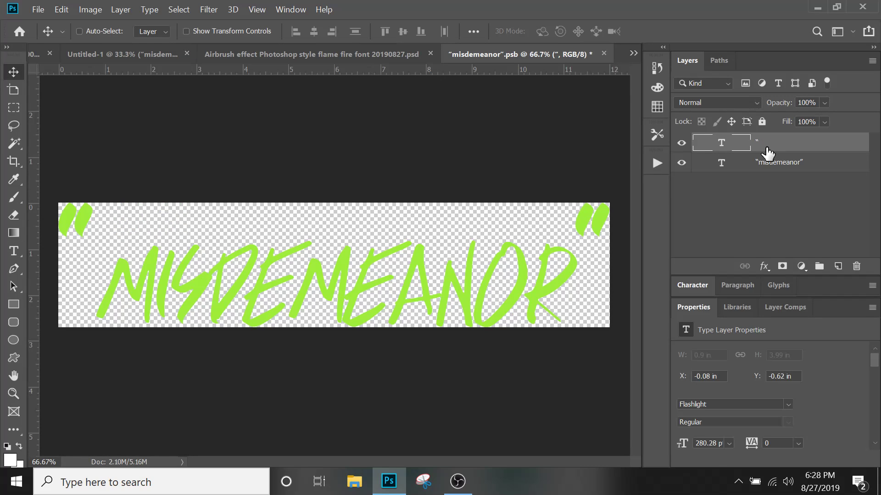
- Delete the closing and opening quotation marks from the original misdemeanor text layer
{"action": "left_click", "coordinate": [772, 166]}
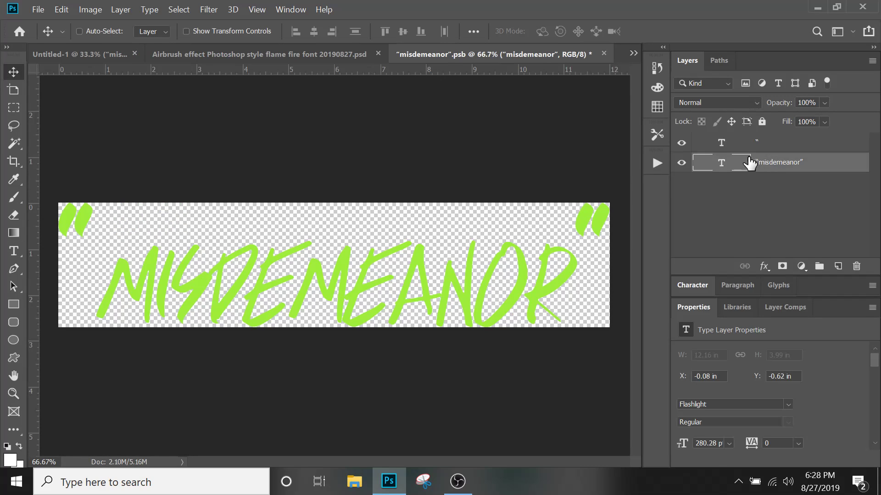
{"action": "double_click", "coordinate": [721, 166]}
{"action": "left_click", "coordinate": [571, 220]}
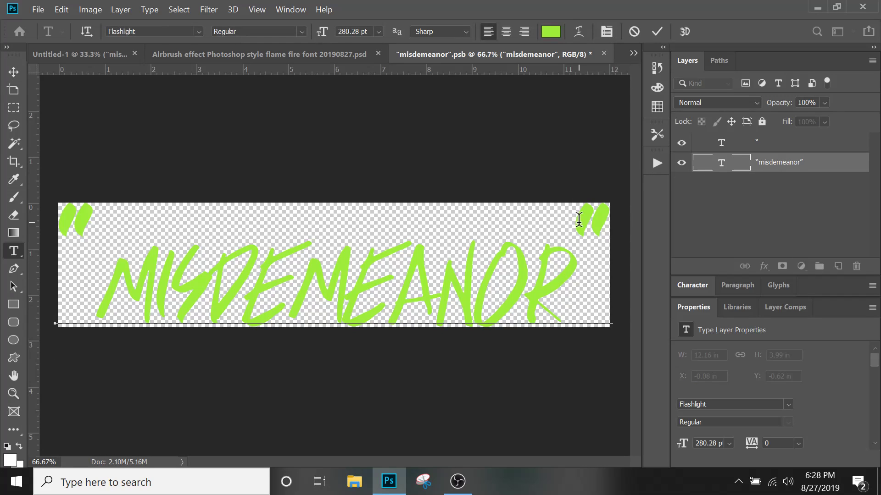
{"action": "left_click_drag", "start_coordinate": [579, 219], "coordinate": [601, 219]}
{"action": "key", "text": "BackSpace"}
{"action": "left_click_drag", "start_coordinate": [96, 246], "coordinate": [55, 246]}
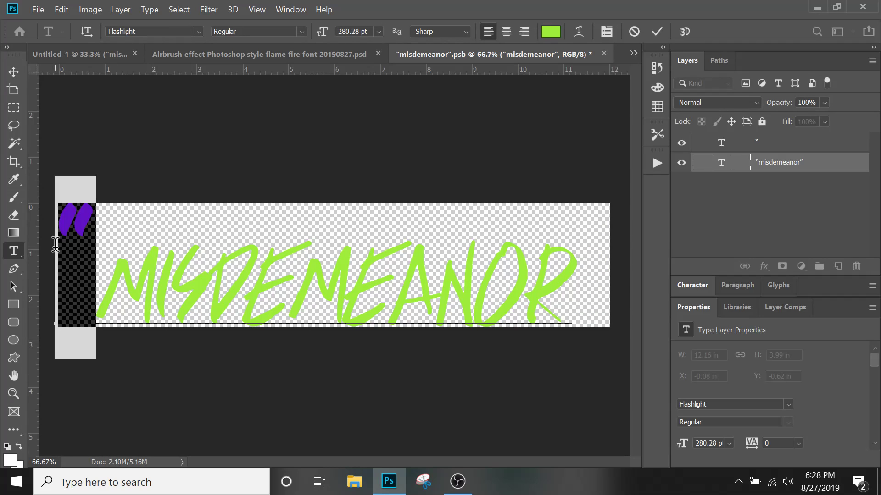
{"action": "key", "text": "BackSpace"}
{"action": "left_click", "coordinate": [14, 71]}
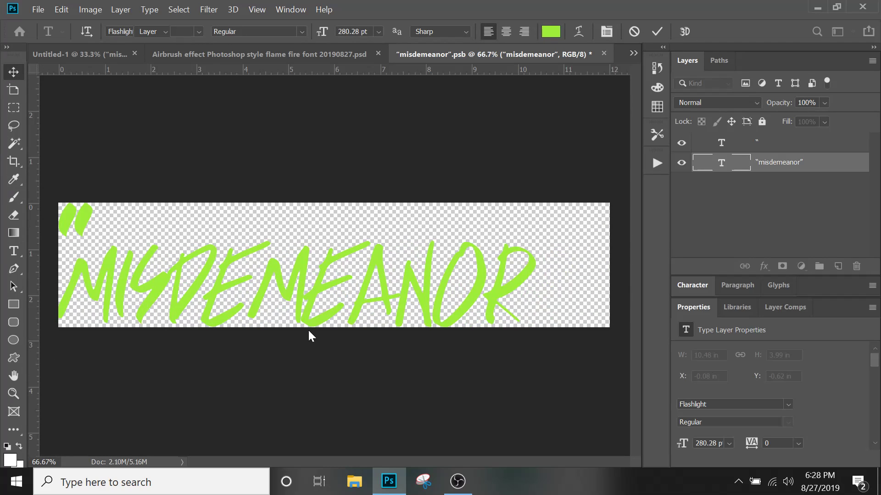
- Move the misdemeanor text to about X 0.76 in, Y -0.76 in, and the separate quotation mark to about X 0.29 in, Y -0.06 in
{"action": "left_click_drag", "start_coordinate": [265, 305], "coordinate": [301, 285]}
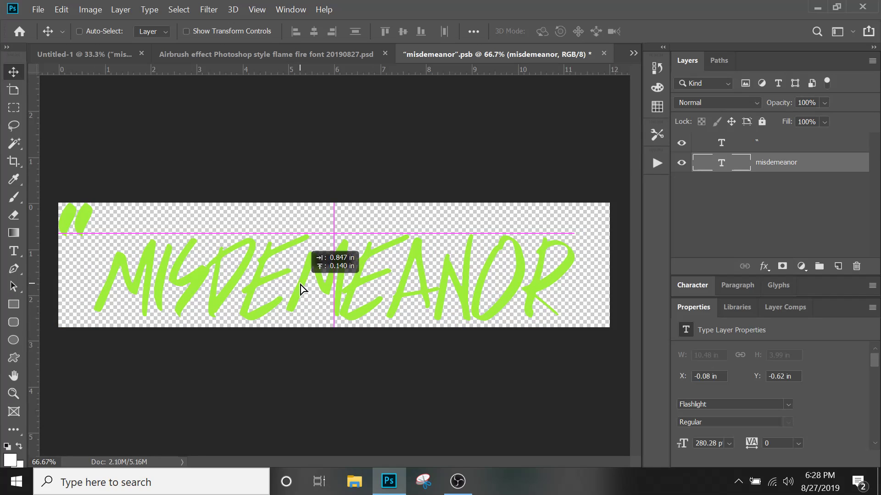
{"action": "left_click_drag", "start_coordinate": [300, 288], "coordinate": [301, 287]}
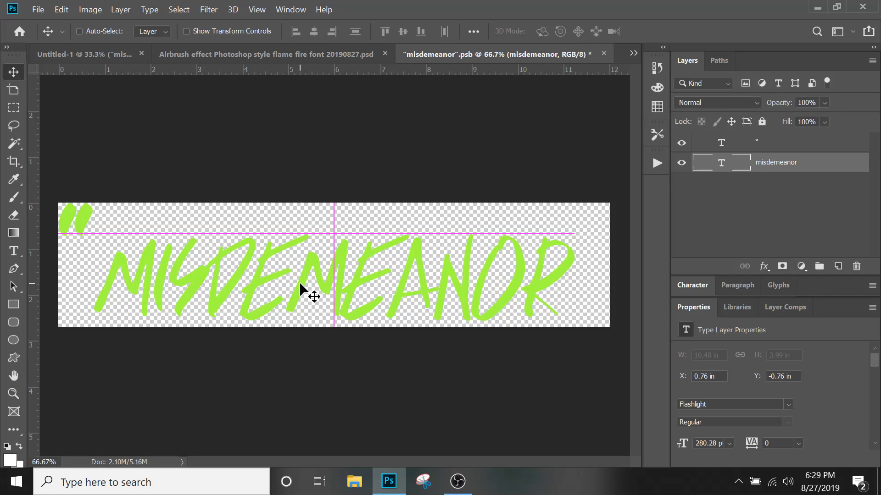
{"action": "left_click", "coordinate": [779, 143]}
{"action": "left_click_drag", "start_coordinate": [87, 213], "coordinate": [104, 244]}
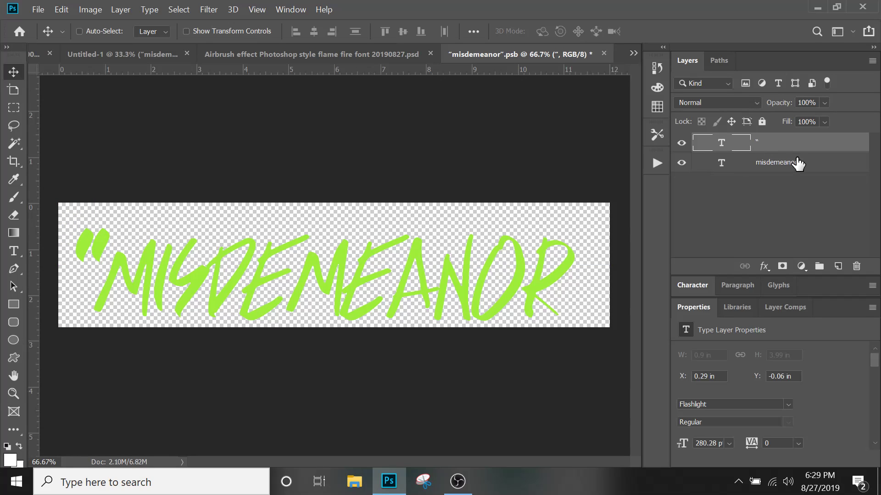
- Convert the separate quotation mark layer to a shape and scale it down beside the M
{"action": "right_click", "coordinate": [761, 147]}
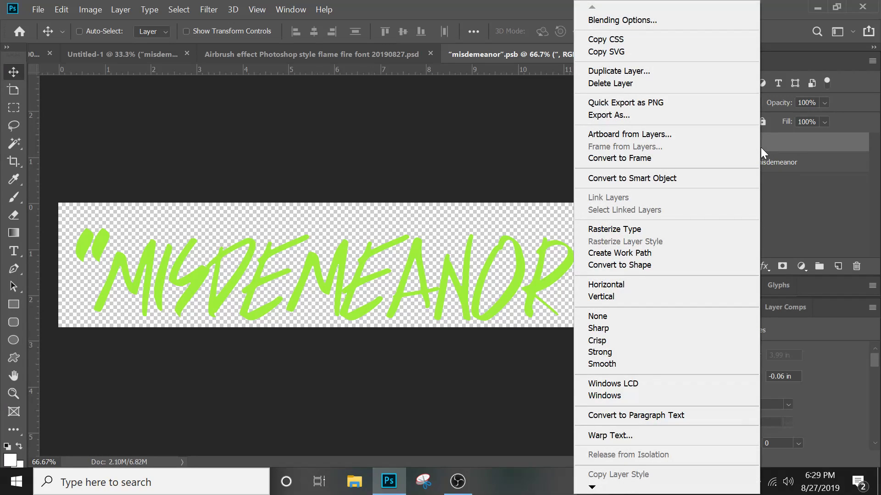
{"action": "left_click", "coordinate": [701, 265]}
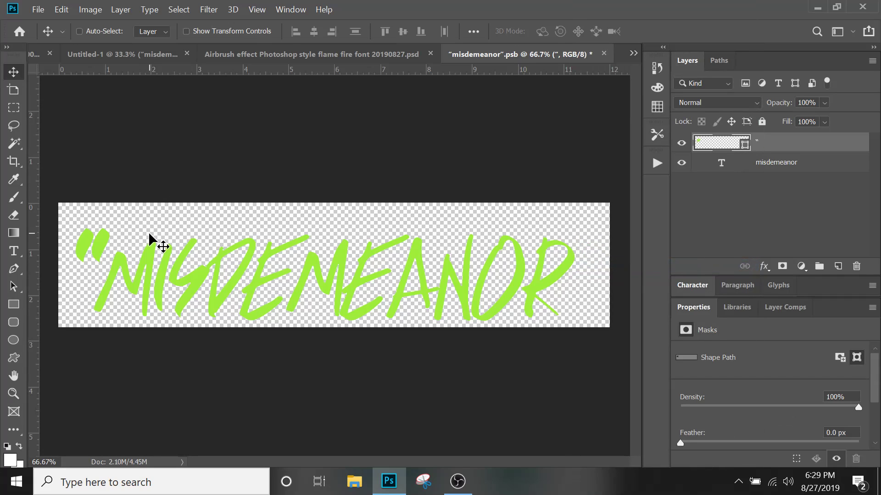
{"action": "key", "text": "ctrl+t"}
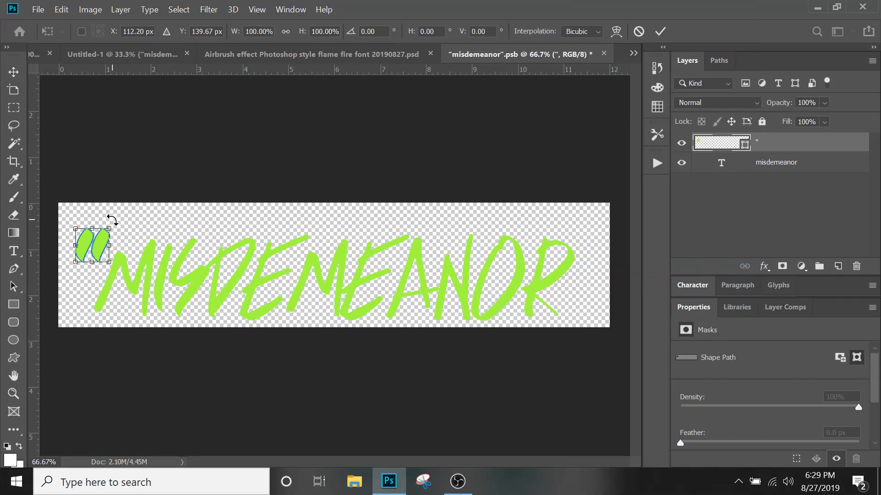
{"action": "left_click_drag", "start_coordinate": [108, 229], "coordinate": [598, 255]}
{"action": "key", "text": "Return"}
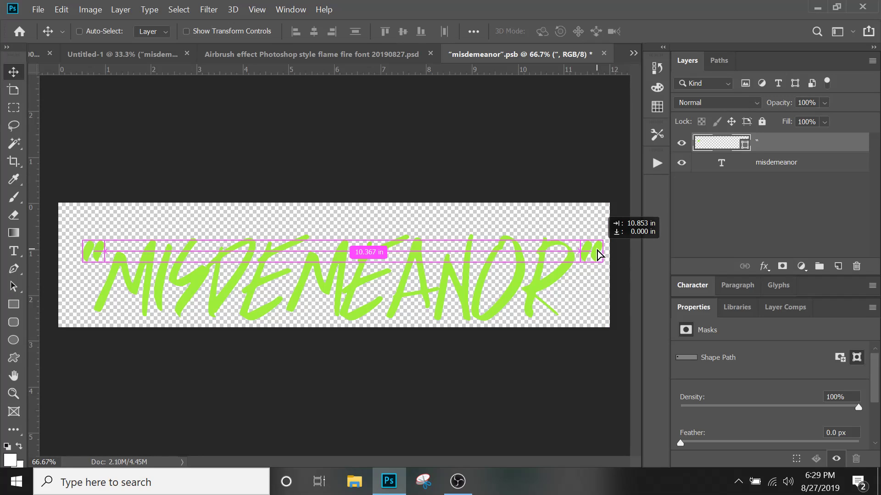
- Place a copy of the quotation mark after the R, about 10.85 in across, flipped horizontally and rotated to form the closing mark
{"action": "left_click_drag", "start_coordinate": [599, 255], "coordinate": [598, 255]}
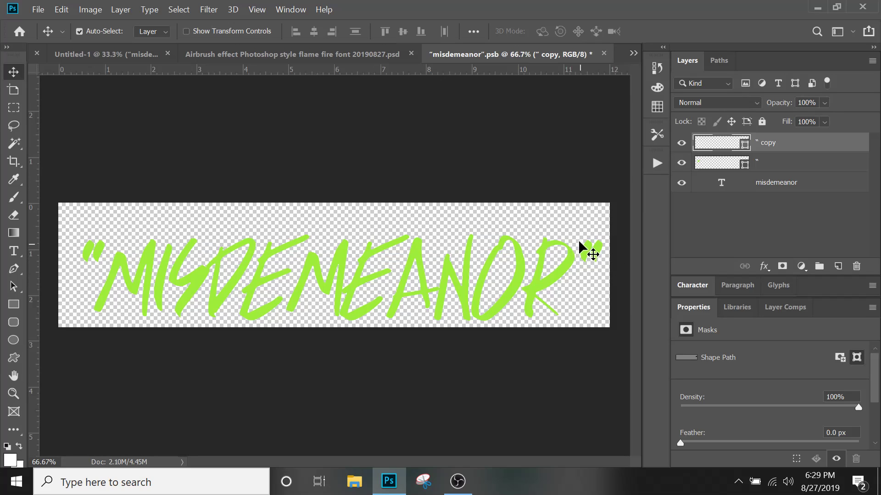
{"action": "key", "text": "ctrl+t"}
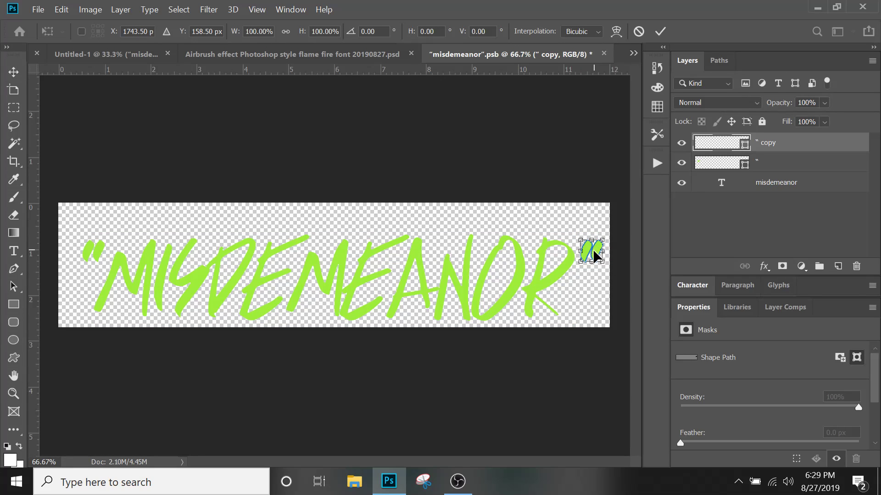
{"action": "right_click", "coordinate": [594, 252]}
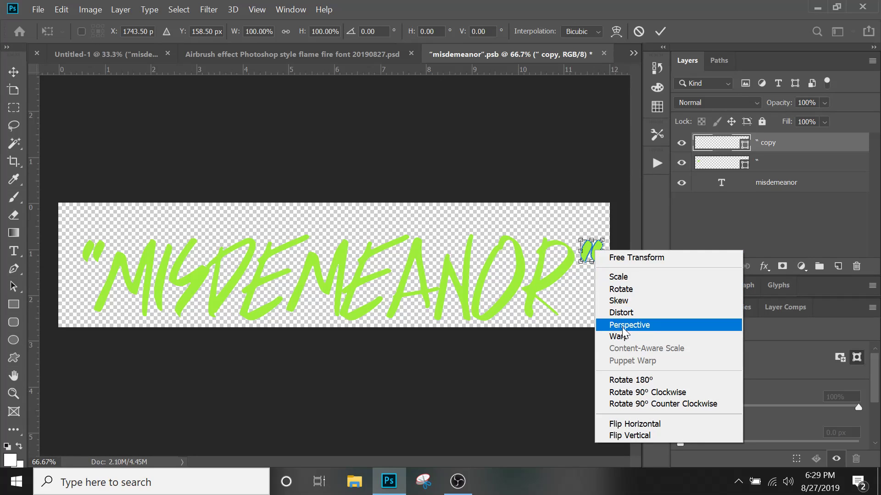
{"action": "left_click", "coordinate": [647, 425]}
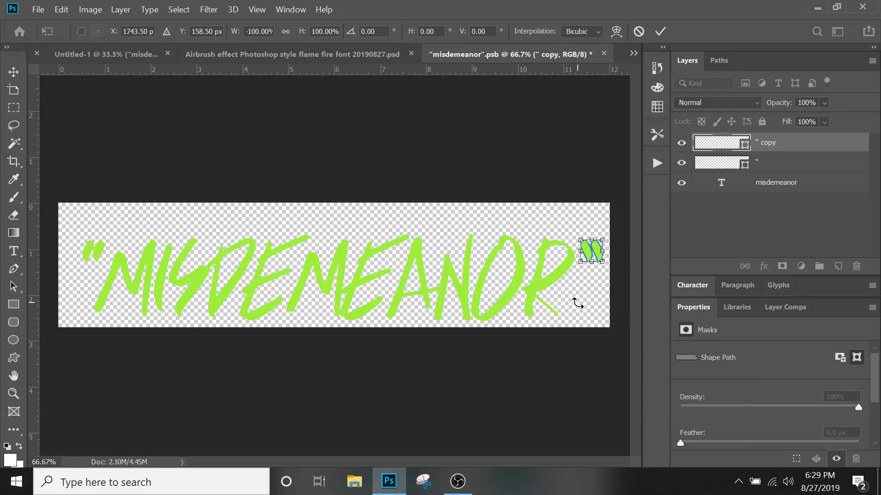
{"action": "mouse_move", "coordinate": [605, 224]}
{"action": "left_mouse_down"}
{"action": "mouse_move", "coordinate": [610, 243]}
{"action": "mouse_move", "coordinate": [613, 225]}
{"action": "left_mouse_up"}
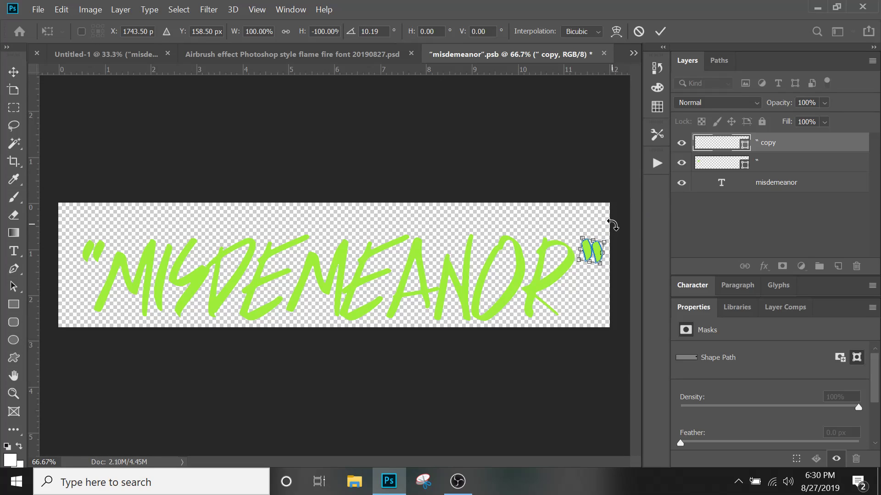
{"action": "key", "text": "Return"}
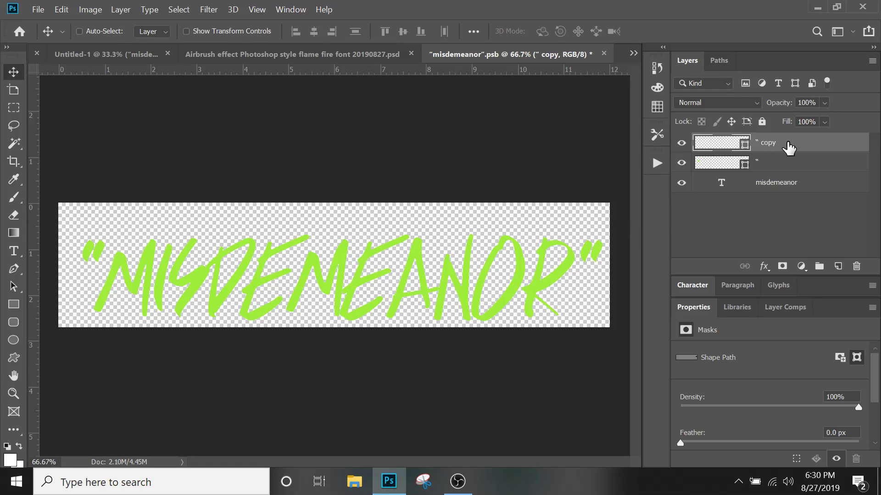
- Save and close the edited contents of the misdemeanor smart object and return to the poster document
{"action": "left_click", "coordinate": [789, 166]}
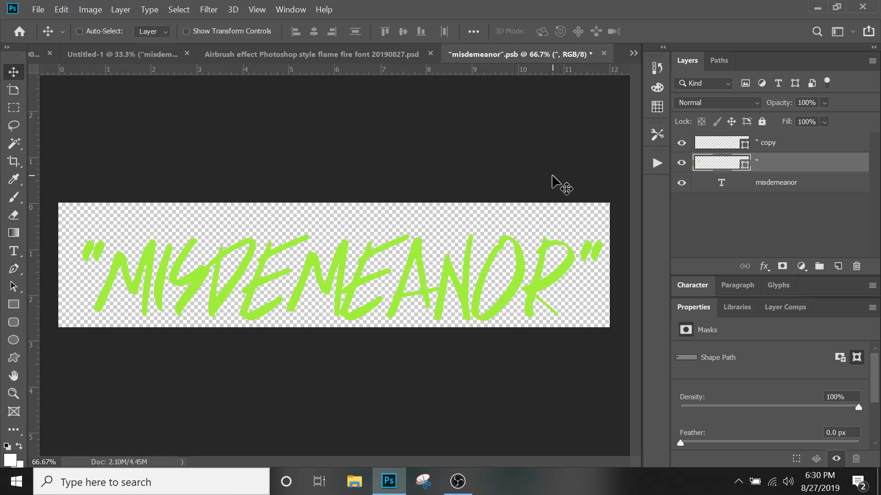
{"action": "left_click", "coordinate": [800, 147]}
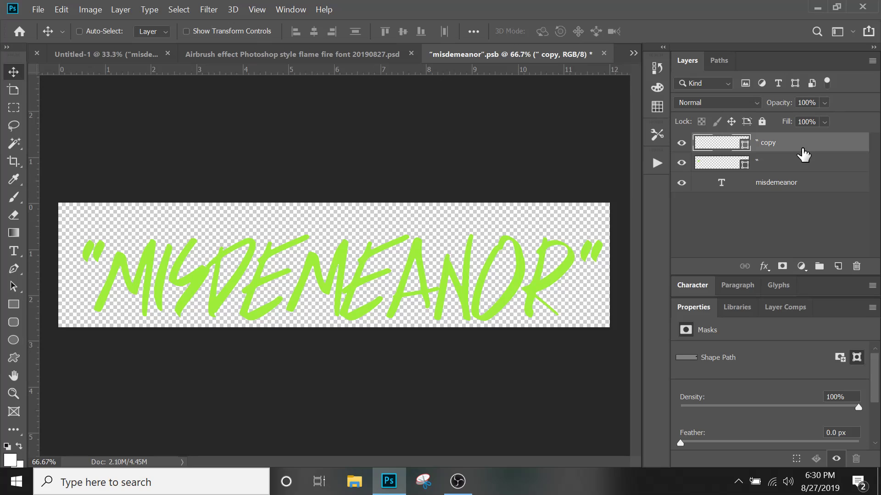
{"action": "left_click", "coordinate": [811, 185]}
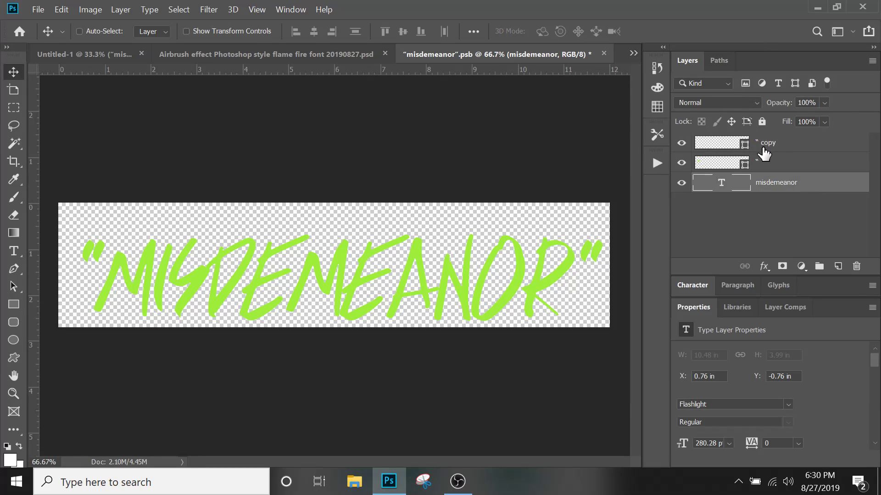
{"action": "left_click", "coordinate": [604, 54]}
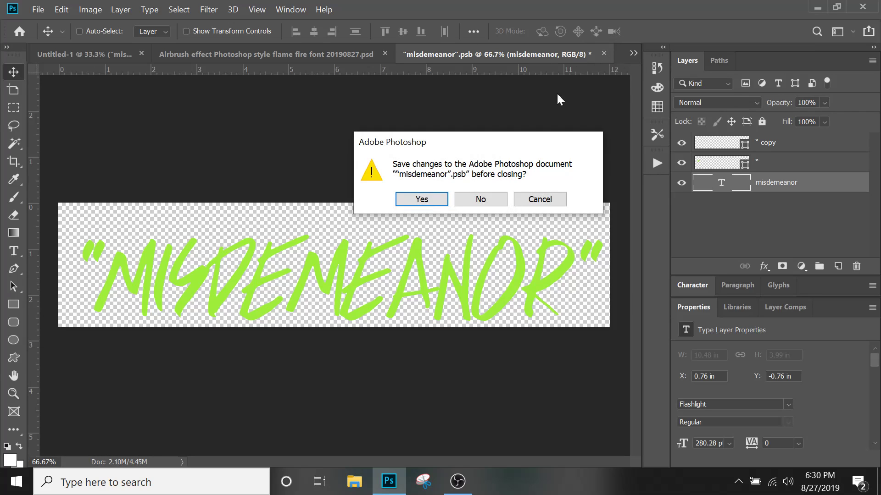
{"action": "left_click", "coordinate": [433, 202]}
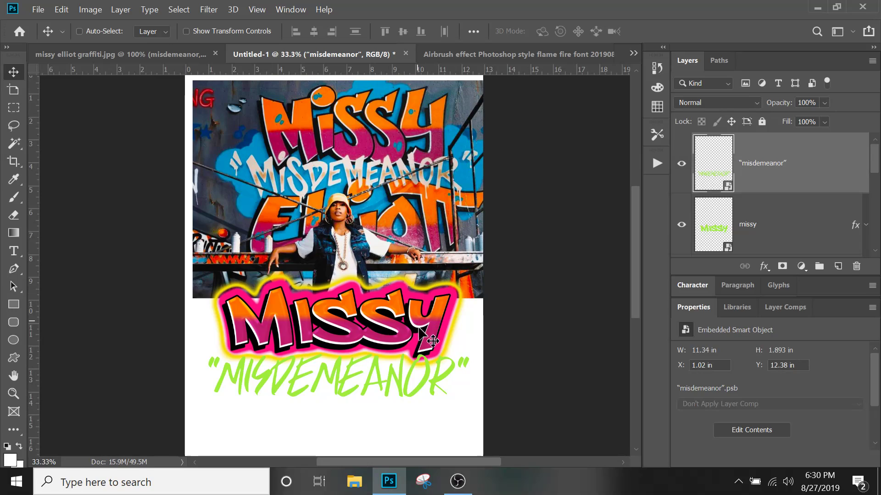
{"action": "mouse_move", "coordinate": [434, 378]}
{"action": "left_mouse_down"}
{"action": "mouse_move", "coordinate": [434, 386]}
{"action": "mouse_move", "coordinate": [434, 378]}
{"action": "left_mouse_up"}
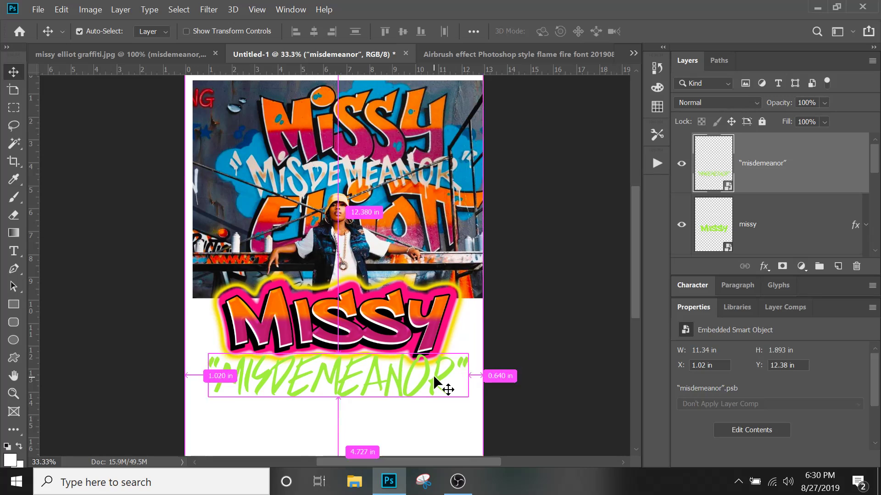
- Compare the green misdemeanor lettering with the painted graffiti lettering in the reference photo above it
{"action": "key", "text": "ctrl+plus"}
{"action": "scroll", "coordinate": [429, 342], "scroll_direction": "down", "scroll_amount": 2}
{"action": "scroll", "coordinate": [429, 342], "scroll_direction": "up", "scroll_amount": 1}
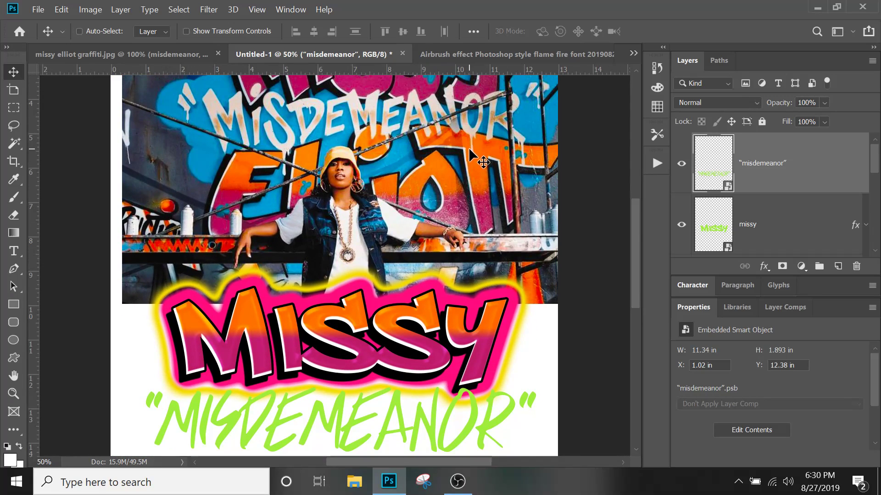
{"action": "scroll", "coordinate": [618, 184], "scroll_direction": "down", "scroll_amount": 2}
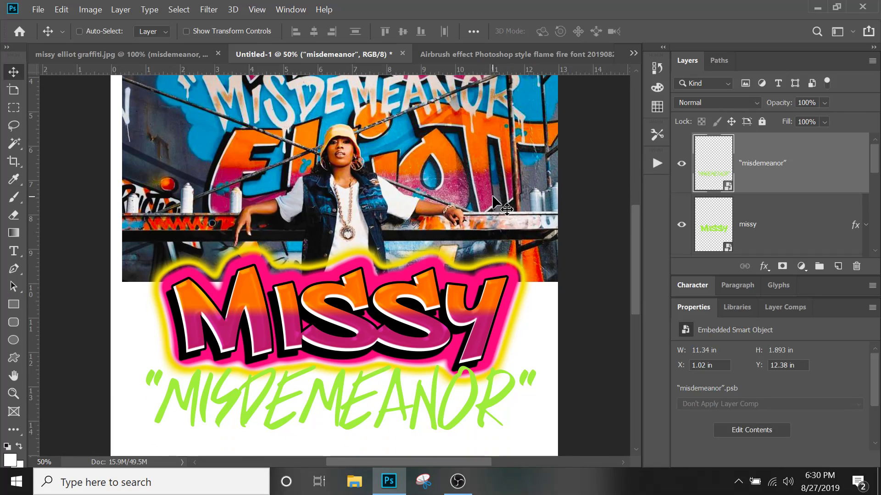
{"action": "scroll", "coordinate": [493, 197], "scroll_direction": "up", "scroll_amount": 2}
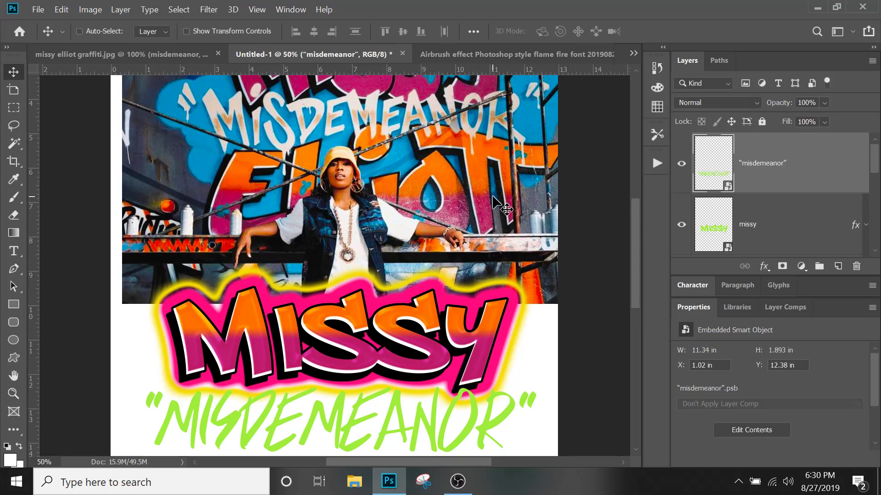
{"action": "scroll", "coordinate": [495, 201], "scroll_direction": "down", "scroll_amount": 1}
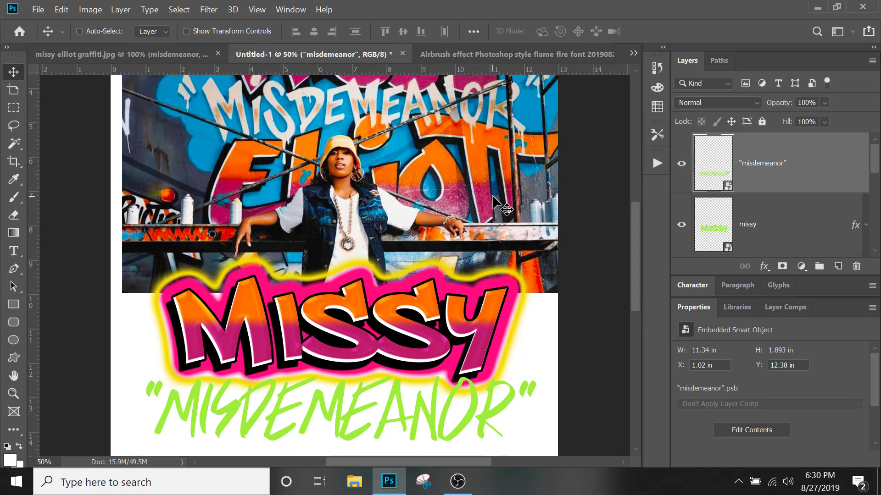
{"action": "scroll", "coordinate": [493, 197], "scroll_direction": "down", "scroll_amount": 2}
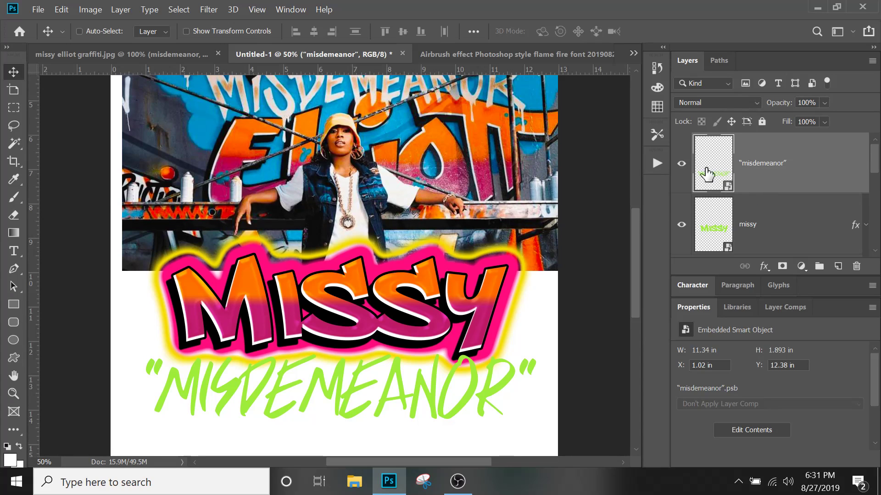
{"action": "scroll", "coordinate": [710, 182], "scroll_direction": "down", "scroll_amount": 1}
{"action": "scroll", "coordinate": [710, 182], "scroll_direction": "up", "scroll_amount": 1}
- Open the contents of the "misdemeanor" smart object for editing
{"action": "right_click", "coordinate": [502, 129]}
{"action": "left_click", "coordinate": [814, 167]}
{"action": "double_click", "coordinate": [716, 177]}
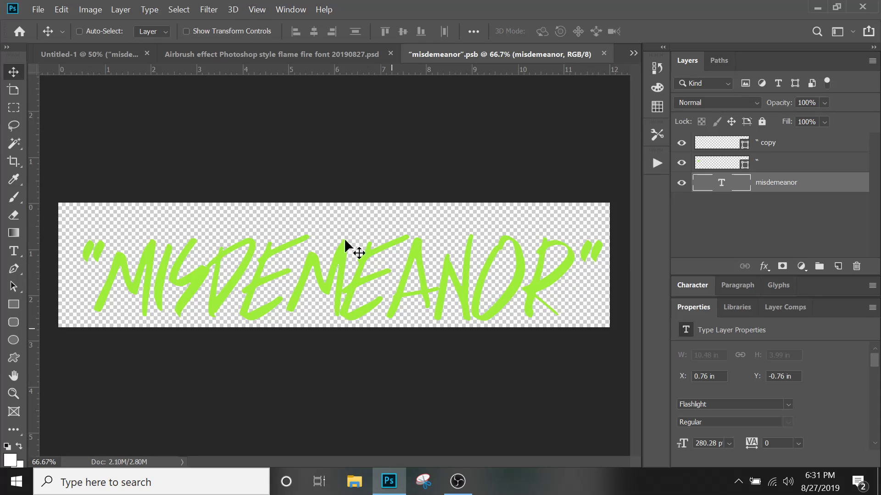
- Extend the smart object's canvas height to 5 inches, anchored at the top centre
{"action": "left_click", "coordinate": [91, 10]}
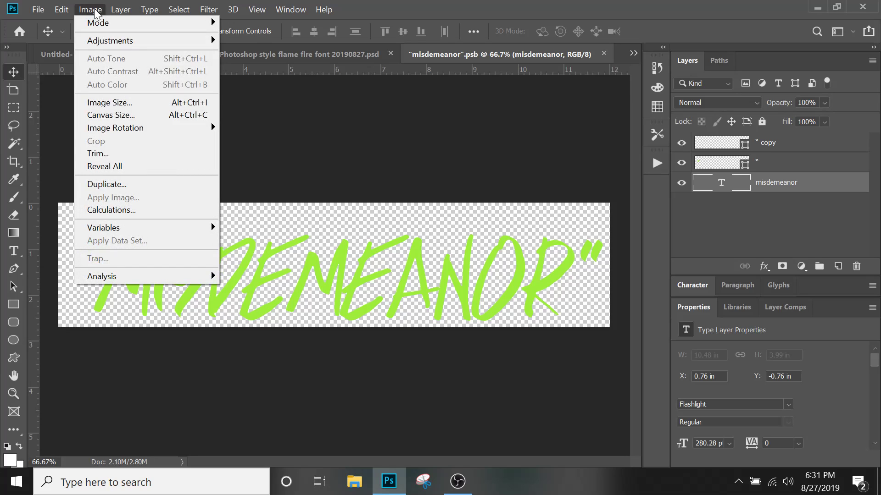
{"action": "left_click", "coordinate": [124, 114]}
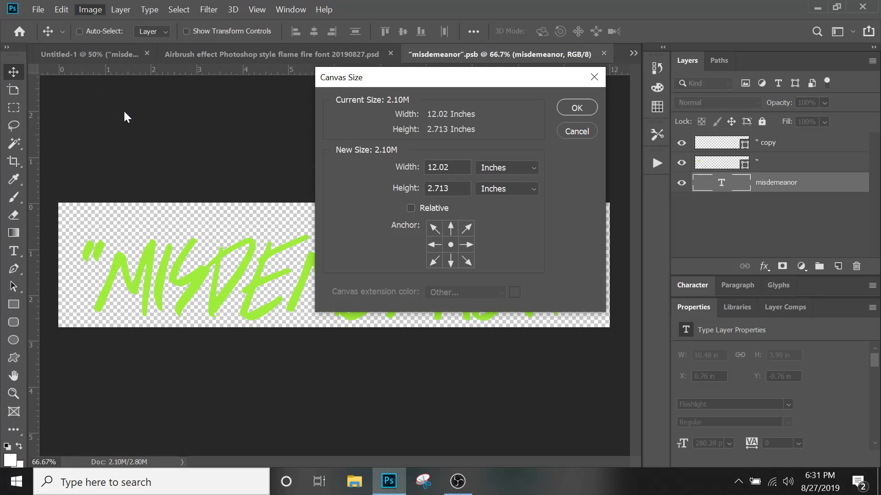
{"action": "left_click", "coordinate": [449, 228]}
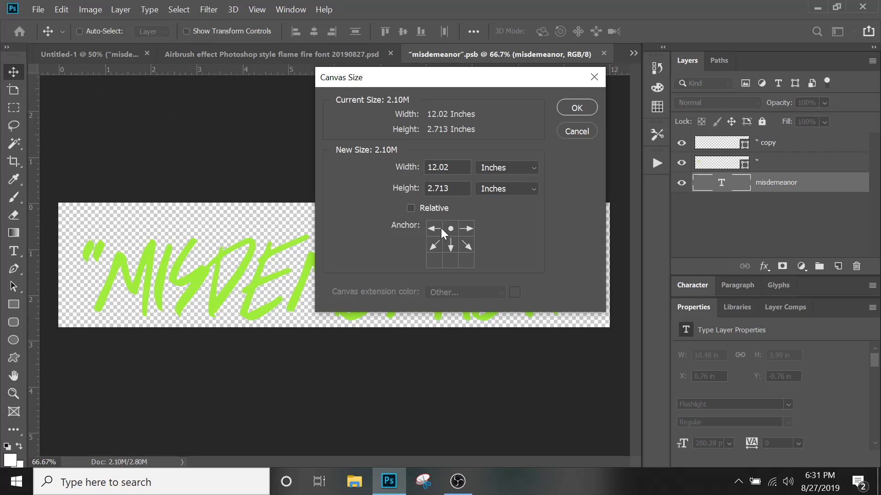
{"action": "left_click_drag", "start_coordinate": [461, 188], "coordinate": [370, 175]}
{"action": "type", "text": "5"}
{"action": "left_click", "coordinate": [577, 106]}
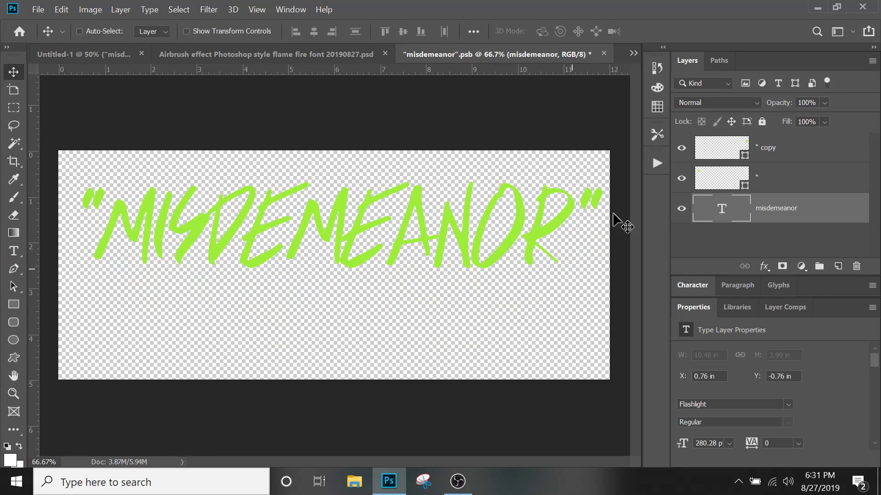
- Group the misdemeanor text layer with both quotation mark shape layers
{"action": "left_click", "coordinate": [806, 159]}
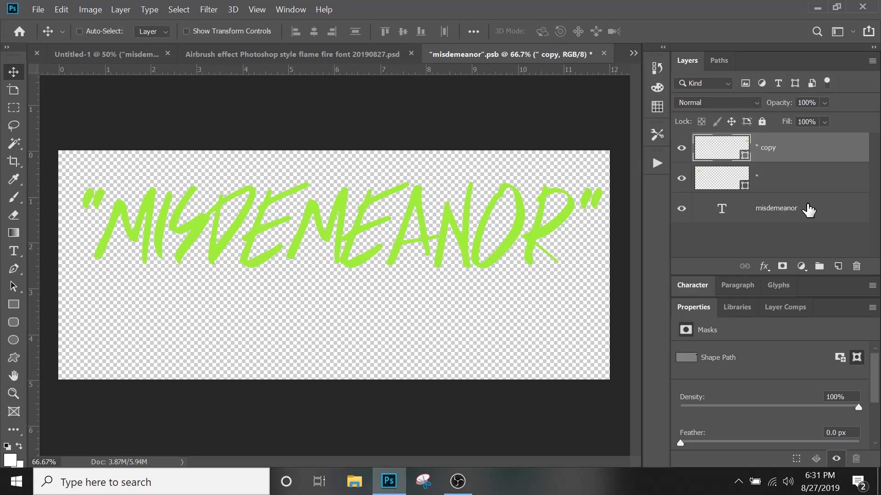
{"action": "left_click", "coordinate": [807, 208], "text": "shift"}
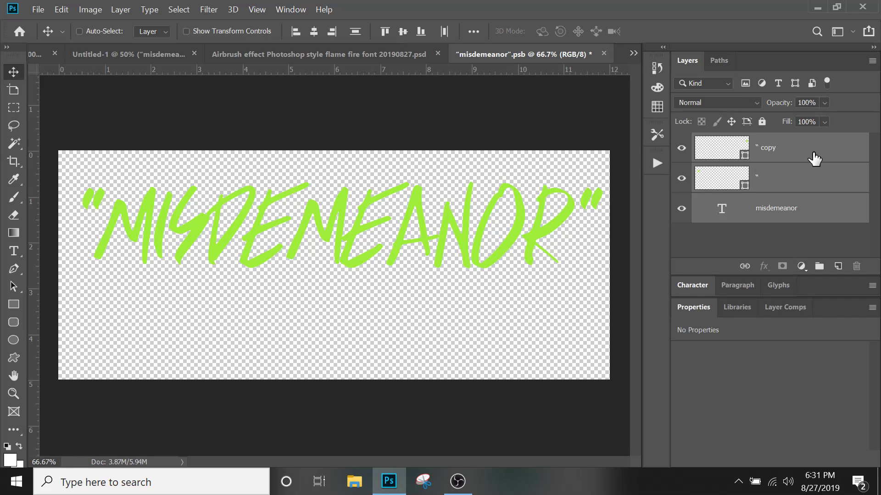
{"action": "key", "text": "ctrl+g"}
{"action": "right_click", "coordinate": [740, 146]}
{"action": "key", "text": "Escape"}
- Apply a Color Overlay to the lettering group with Normal blend mode and black colour 000000
{"action": "left_click", "coordinate": [764, 266]}
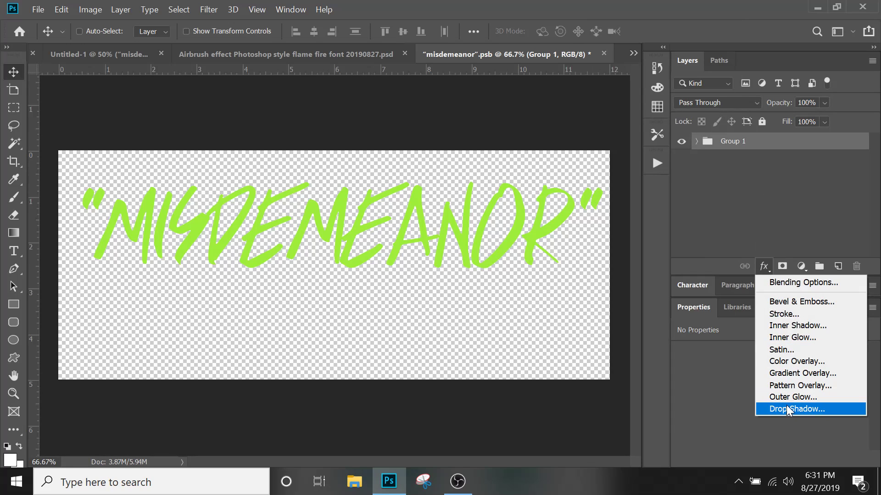
{"action": "left_click", "coordinate": [795, 362]}
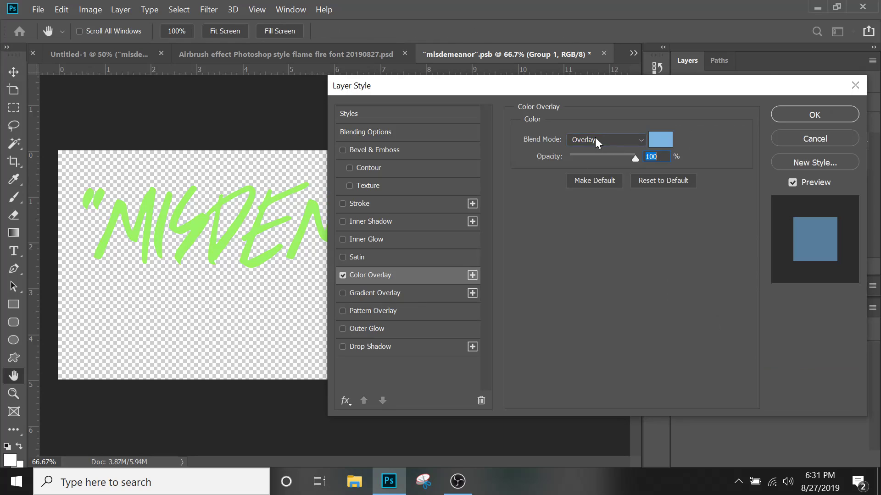
{"action": "left_click", "coordinate": [595, 140]}
{"action": "left_click", "coordinate": [588, 127]}
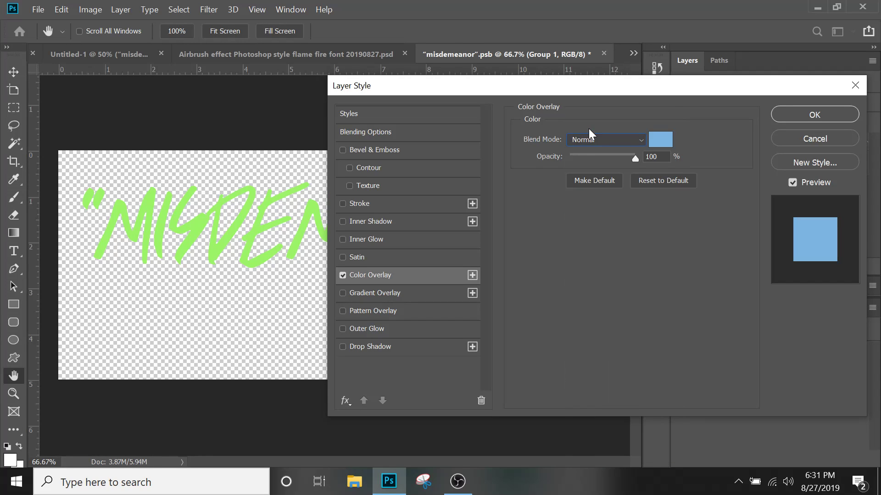
{"action": "left_click", "coordinate": [668, 141]}
{"action": "type", "text": "000000"}
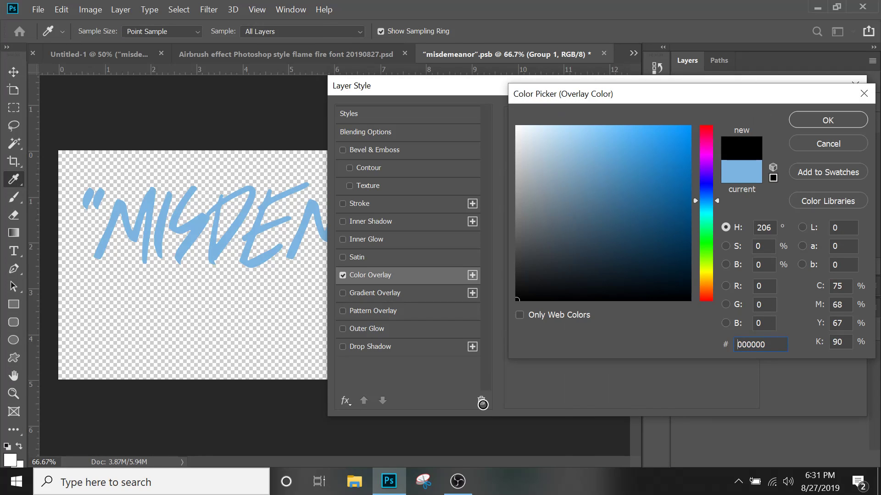
{"action": "left_click", "coordinate": [806, 120]}
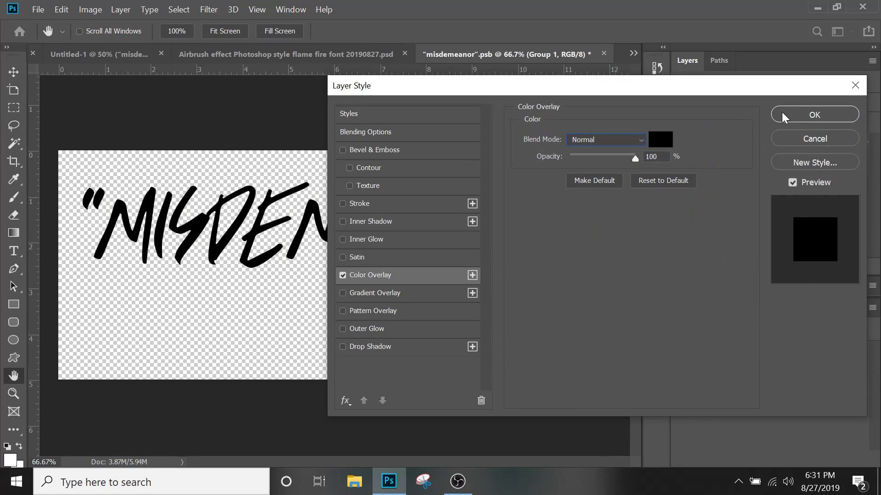
{"action": "left_click_drag", "start_coordinate": [767, 89], "coordinate": [758, 83]}
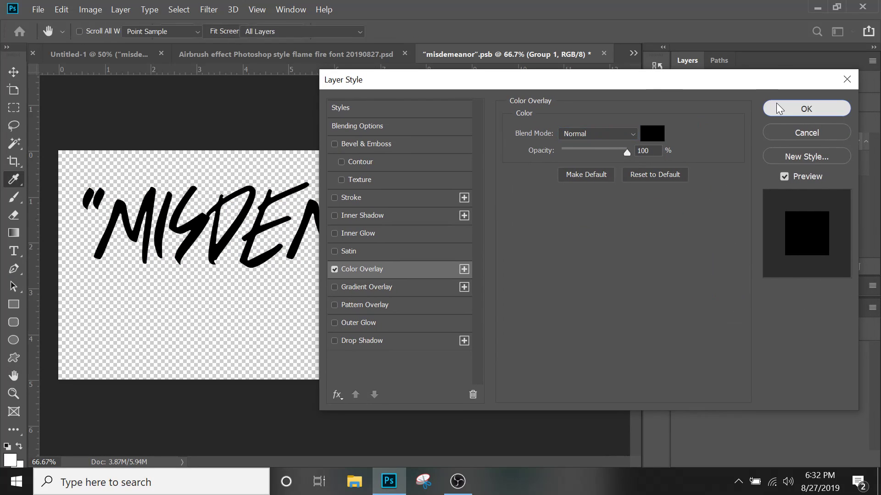
{"action": "left_click", "coordinate": [777, 104]}
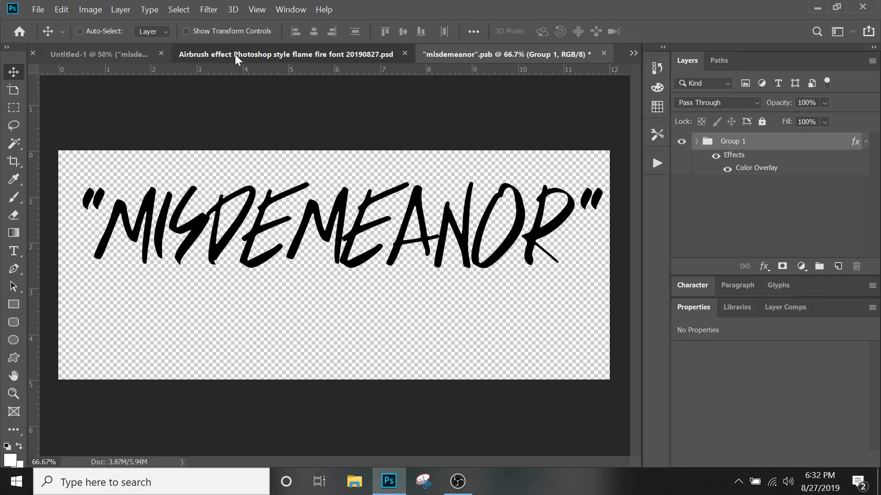
- Close the Airbrush effect Photoshop style flame fire font 20190827.psd document
{"action": "left_click", "coordinate": [235, 54]}
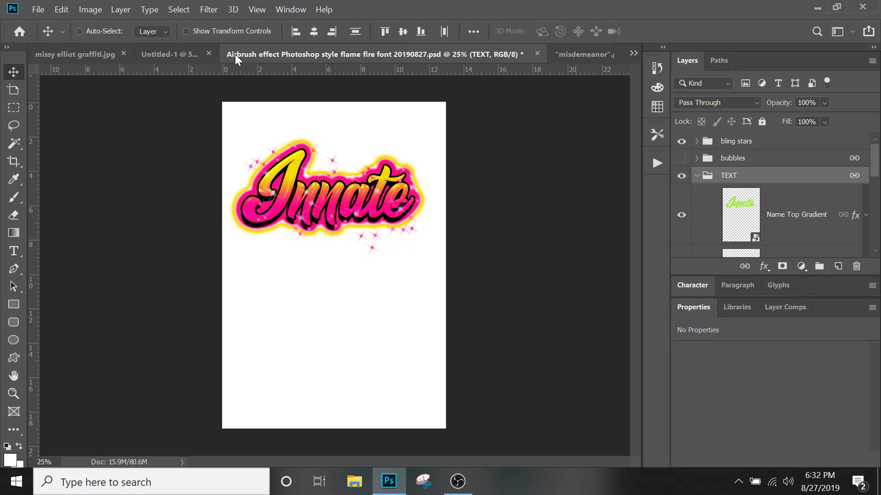
{"action": "left_click", "coordinate": [537, 53]}
{"action": "left_click", "coordinate": [478, 198]}
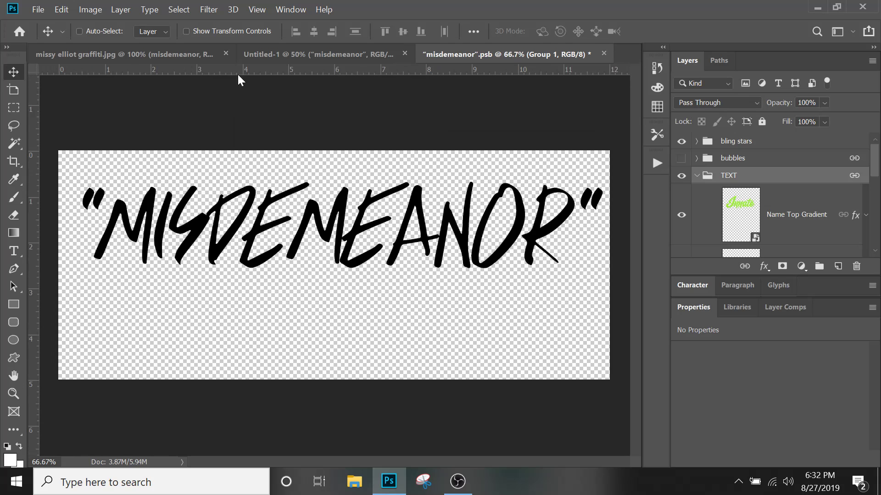
- Hide the misdemeanor and missy layers in missy elliot graffiti.jpg so only the photo shows
{"action": "left_click", "coordinate": [197, 54]}
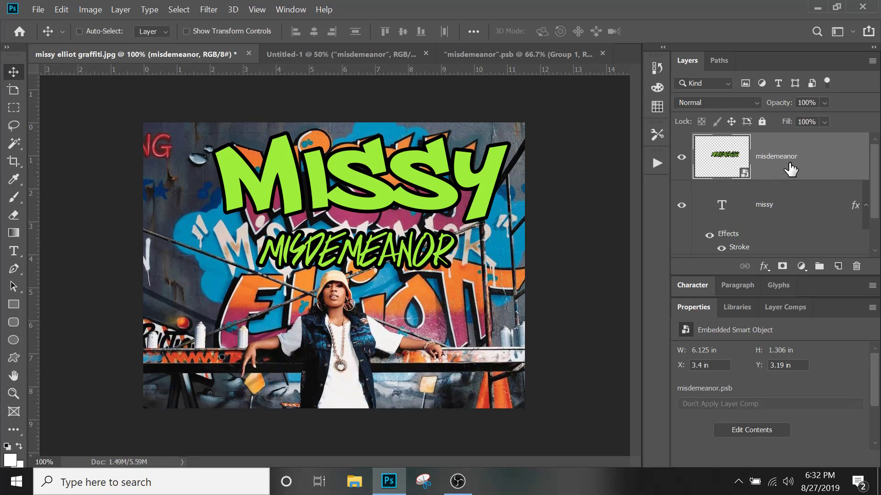
{"action": "left_click", "coordinate": [681, 157]}
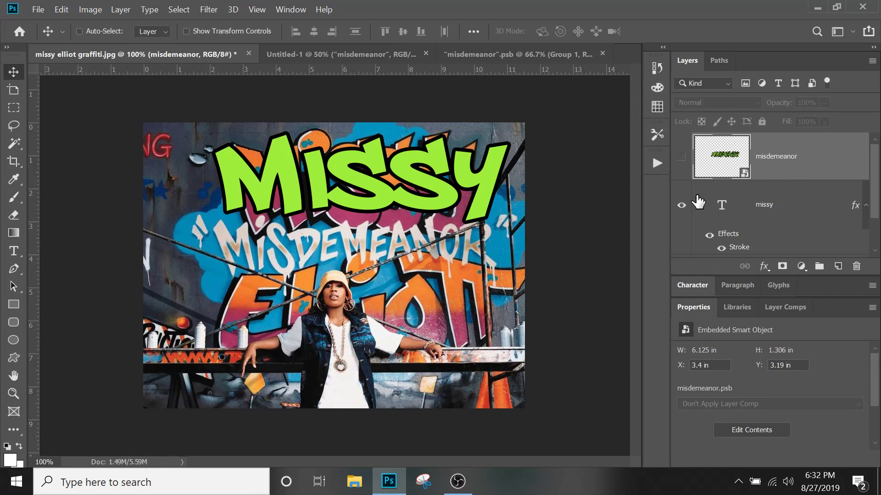
{"action": "left_click", "coordinate": [682, 205]}
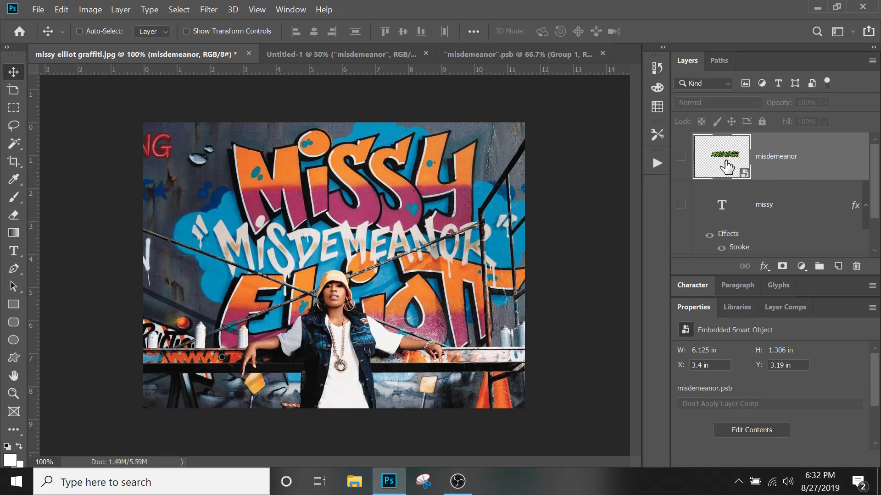
- Copy the Background photo from missy elliot graffiti.jpg into the "misdemeanor".psb document
{"action": "right_click", "coordinate": [459, 164]}
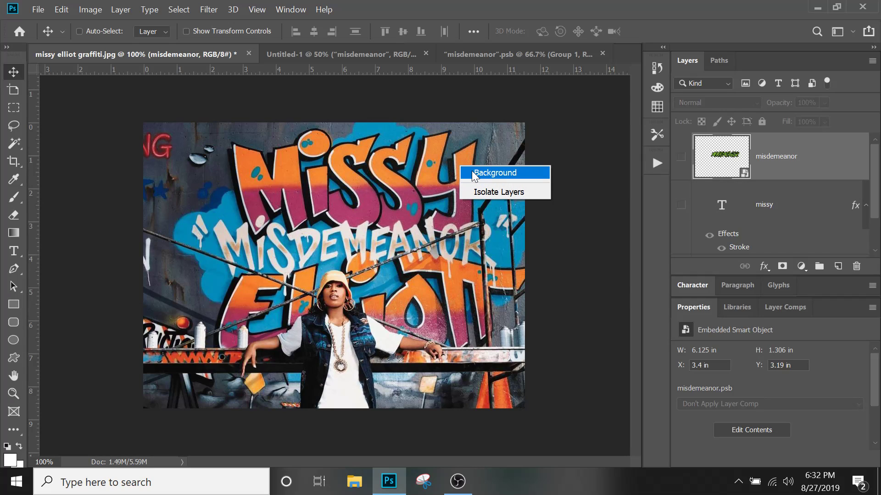
{"action": "left_click", "coordinate": [472, 172]}
{"action": "left_click_drag", "start_coordinate": [494, 79], "coordinate": [234, 226]}
- Scale the copied photo proportionally to about 226.81% and place it at about X -0.71 in, Y -2.9 in
{"action": "key", "text": "ctrl+t"}
{"action": "left_click_drag", "start_coordinate": [338, 312], "coordinate": [663, 449]}
{"action": "left_click_drag", "start_coordinate": [482, 317], "coordinate": [483, 265]}
{"action": "left_click_drag", "start_coordinate": [586, 438], "coordinate": [637, 467]}
{"action": "left_click_drag", "start_coordinate": [556, 373], "coordinate": [521, 345]}
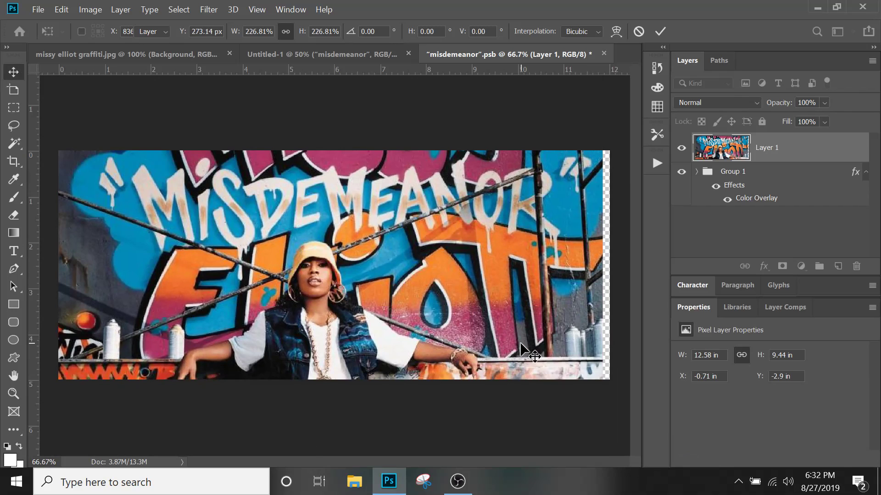
{"action": "key", "text": "Return"}
- Place the photo layer beneath the lettering group and shift it down until the painted Misdemeanor sits below the lettering
{"action": "left_click_drag", "start_coordinate": [775, 154], "coordinate": [775, 210]}
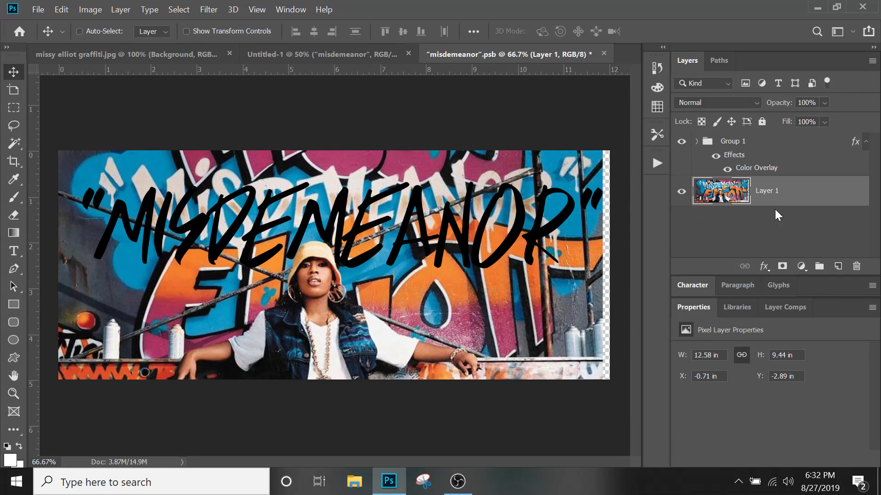
{"action": "left_click_drag", "start_coordinate": [556, 290], "coordinate": [558, 371]}
{"action": "left_click_drag", "start_coordinate": [549, 341], "coordinate": [550, 350]}
- Add a black Stroke to the lettering group and change its Color Overlay to white ffffff
{"action": "left_click", "coordinate": [757, 146]}
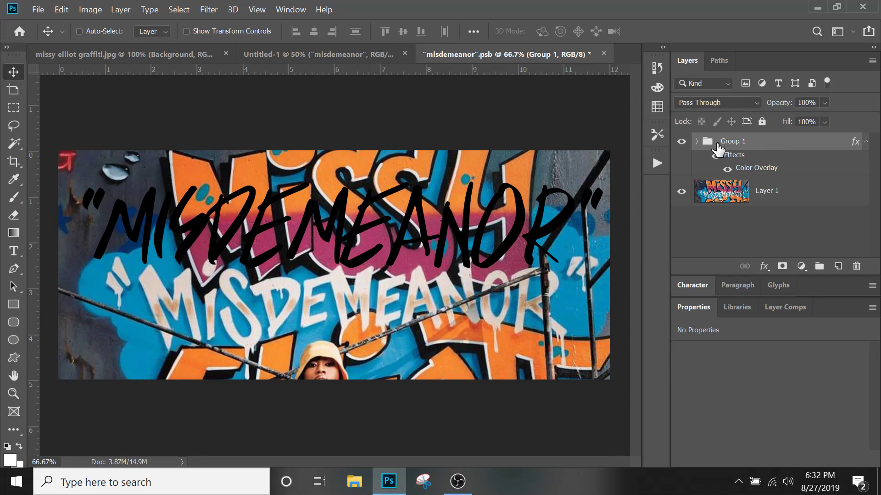
{"action": "double_click", "coordinate": [746, 174]}
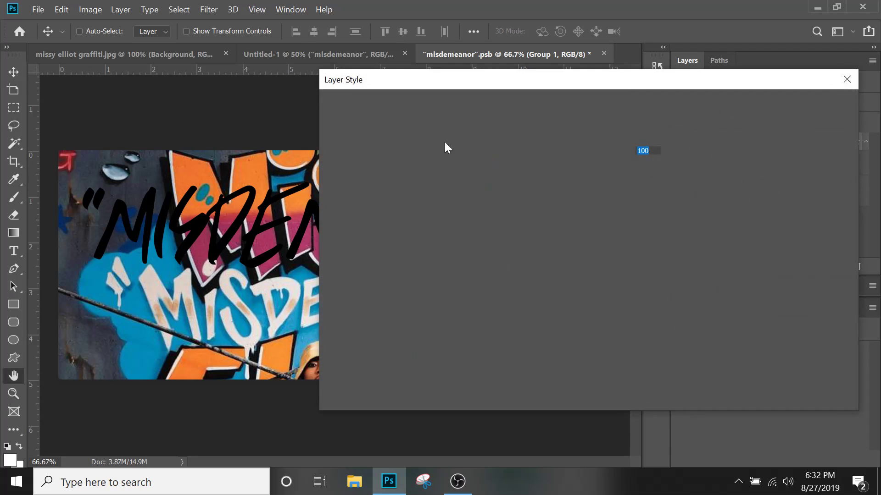
{"action": "left_click_drag", "start_coordinate": [436, 85], "coordinate": [546, 24]}
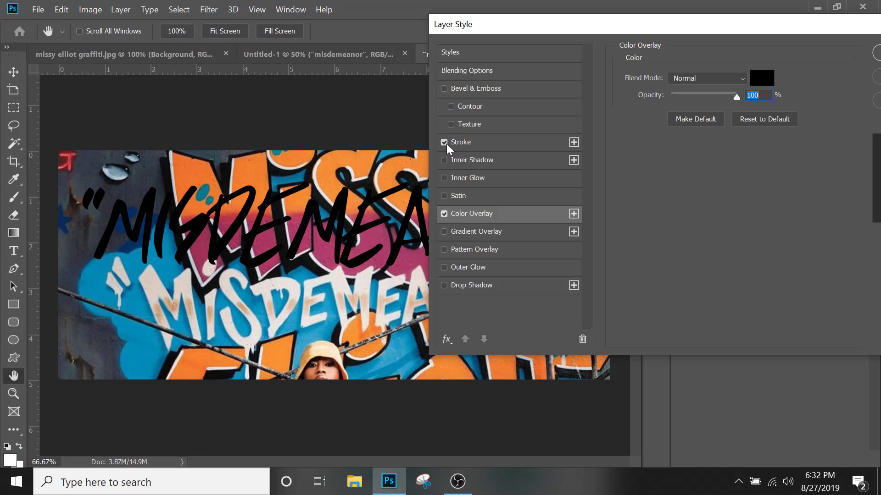
{"action": "left_click", "coordinate": [444, 142]}
{"action": "left_click", "coordinate": [759, 78]}
{"action": "left_click_drag", "start_coordinate": [605, 133], "coordinate": [518, 118]}
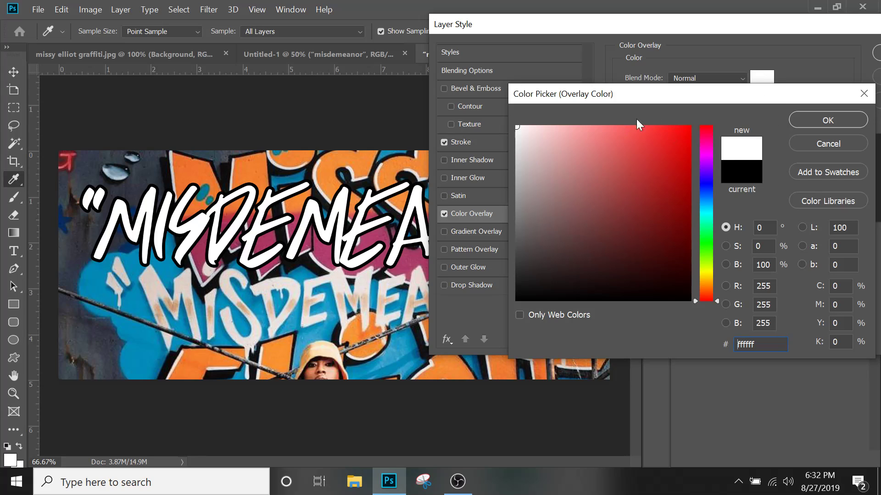
{"action": "left_click", "coordinate": [824, 123]}
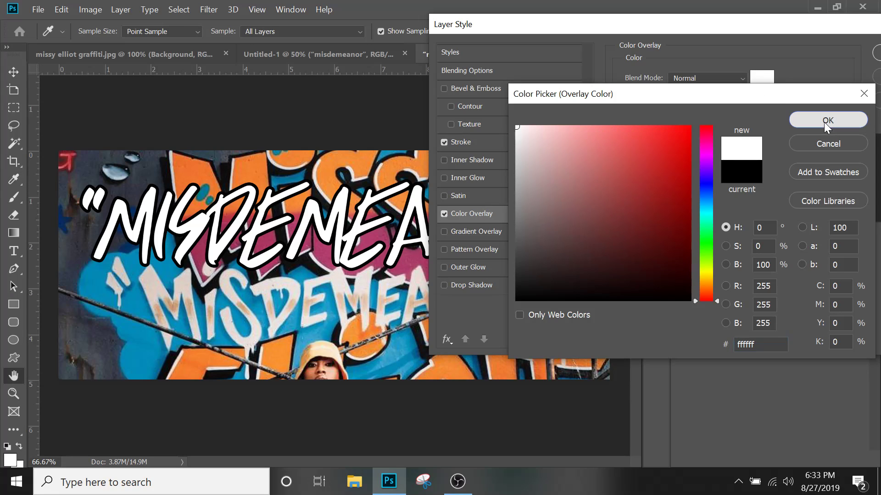
{"action": "left_click_drag", "start_coordinate": [686, 34], "coordinate": [620, 26]}
{"action": "left_click", "coordinate": [792, 51]}
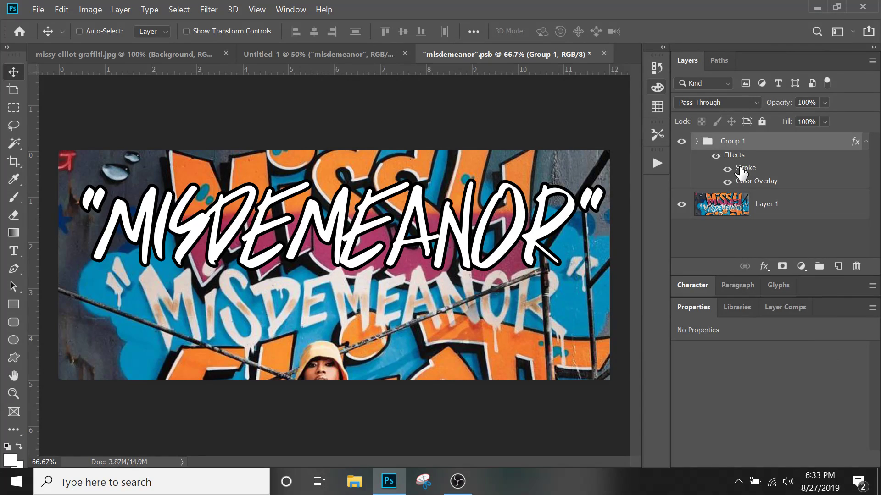
- Expand the lettering group, start the Brush tool and collapse the media-militia-bling folder in the brush presets
{"action": "left_click", "coordinate": [697, 141]}
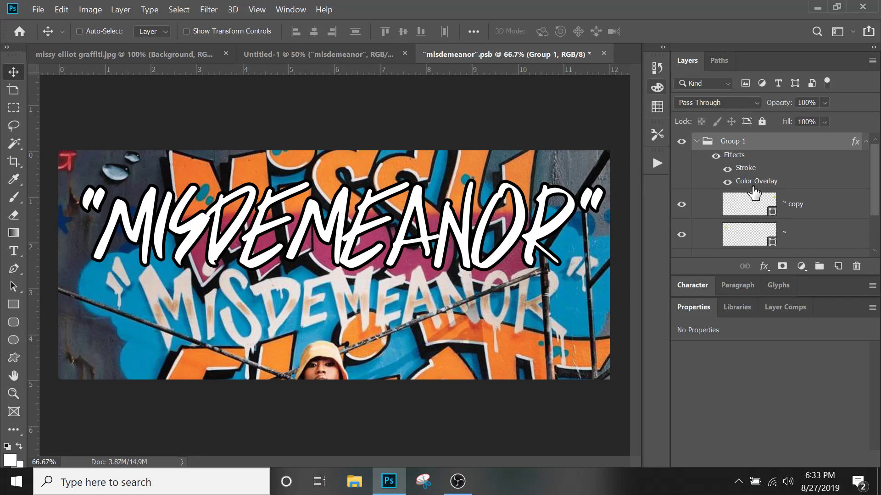
{"action": "scroll", "coordinate": [753, 192], "scroll_direction": "down", "scroll_amount": 2}
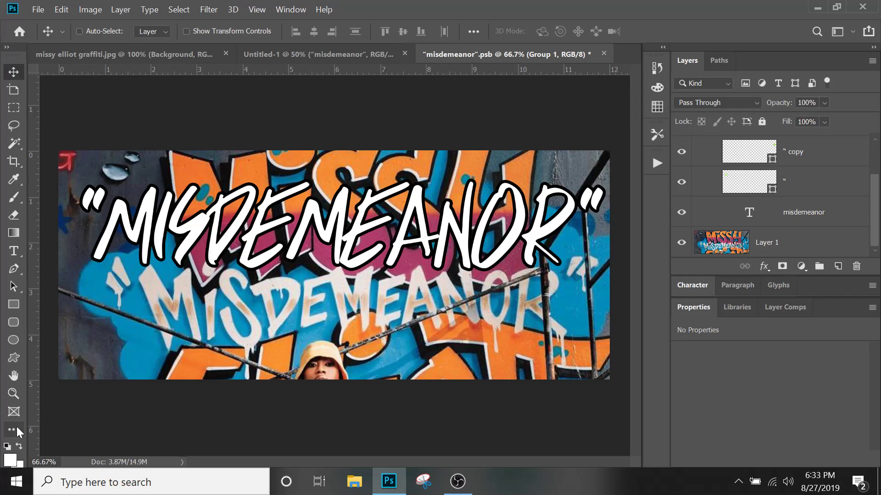
{"action": "left_click", "coordinate": [9, 199]}
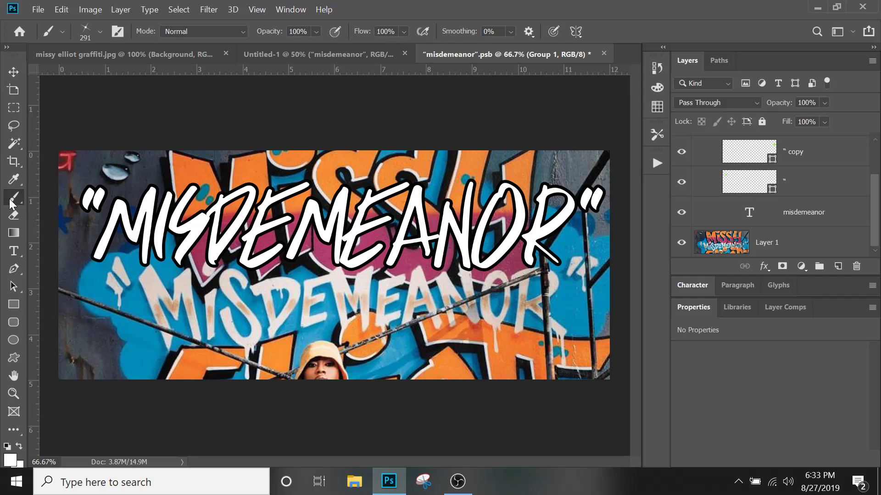
{"action": "left_click", "coordinate": [60, 31]}
{"action": "left_click", "coordinate": [95, 31]}
{"action": "left_click", "coordinate": [95, 31]}
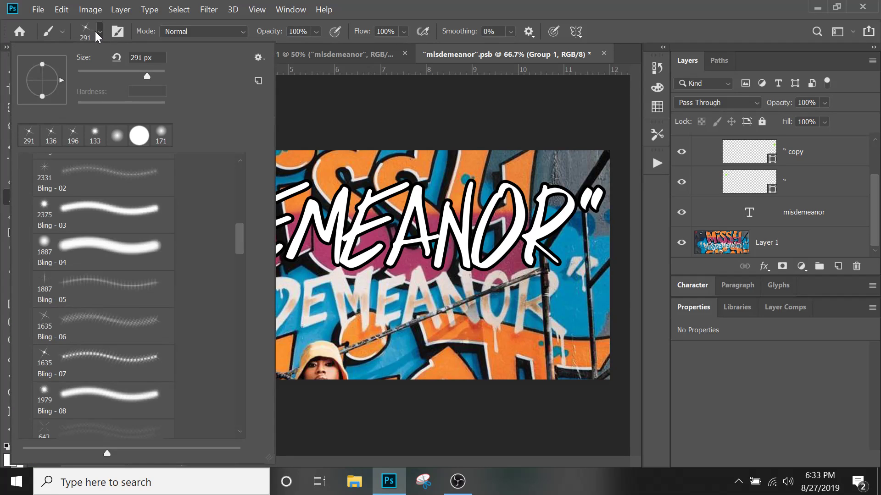
{"action": "scroll", "coordinate": [108, 315], "scroll_direction": "up", "scroll_amount": 4}
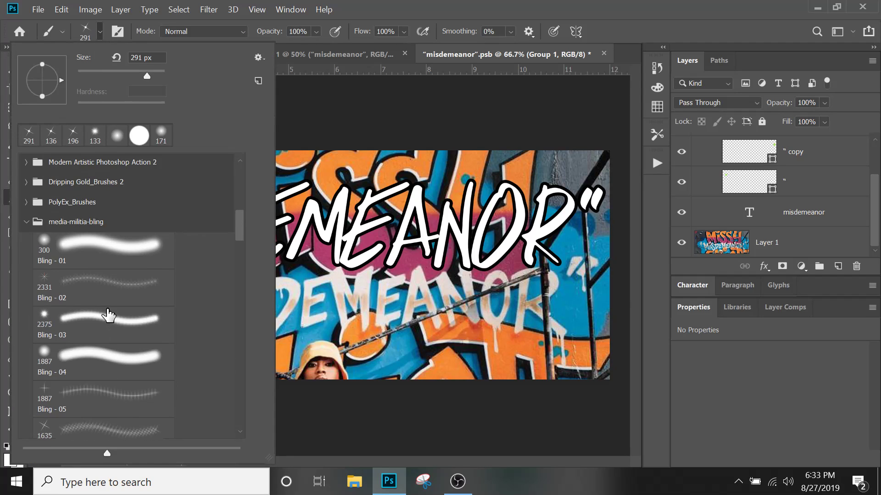
{"action": "scroll", "coordinate": [108, 314], "scroll_direction": "up", "scroll_amount": 4}
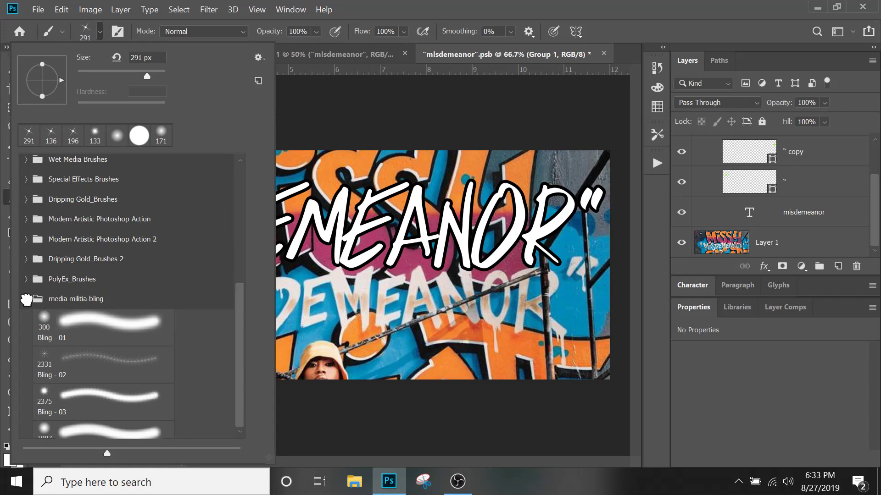
{"action": "left_click", "coordinate": [26, 299]}
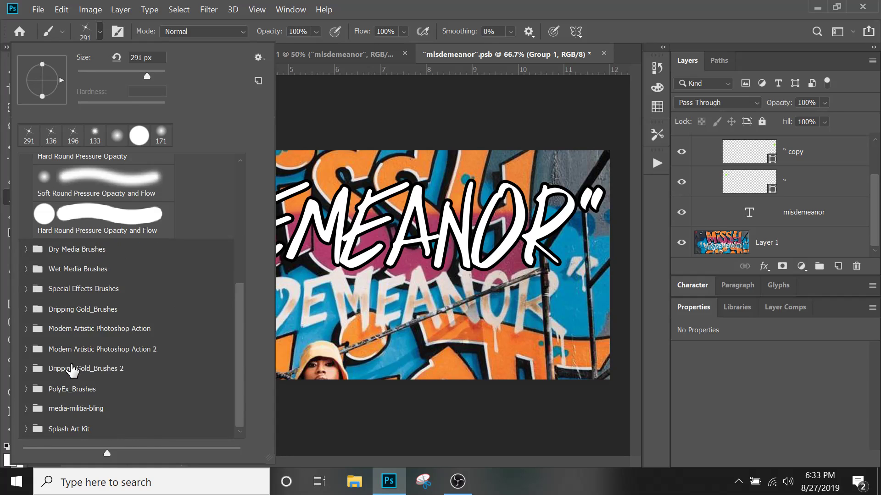
- Choose the Drip_2 brush from the Dripping Gold_Brushes 2 set
{"action": "left_click", "coordinate": [71, 368]}
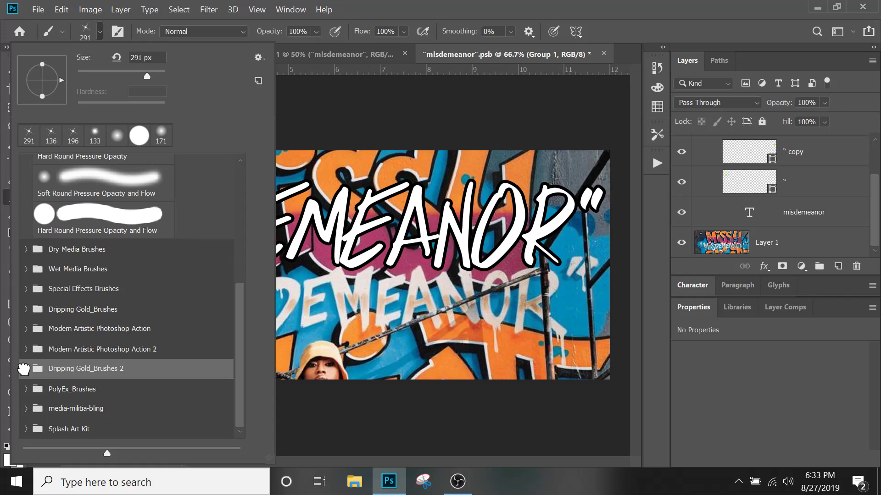
{"action": "left_click", "coordinate": [24, 369]}
{"action": "scroll", "coordinate": [113, 383], "scroll_direction": "down", "scroll_amount": 3}
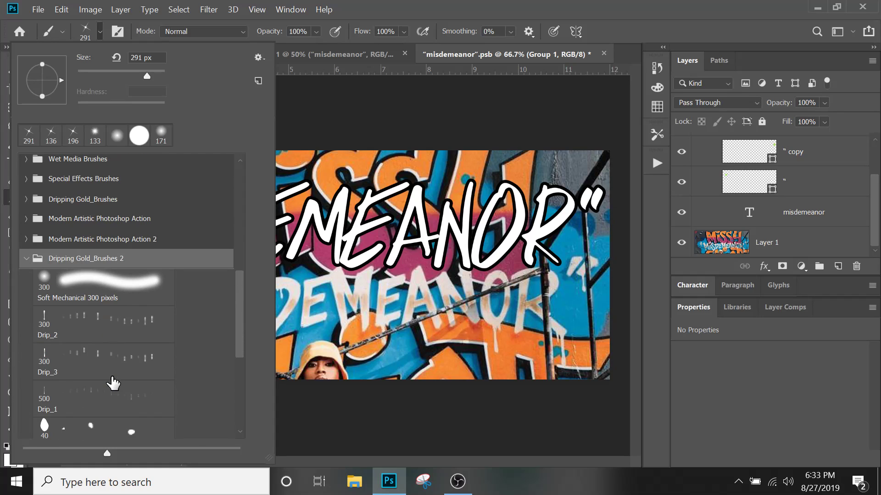
{"action": "scroll", "coordinate": [113, 381], "scroll_direction": "down", "scroll_amount": 1}
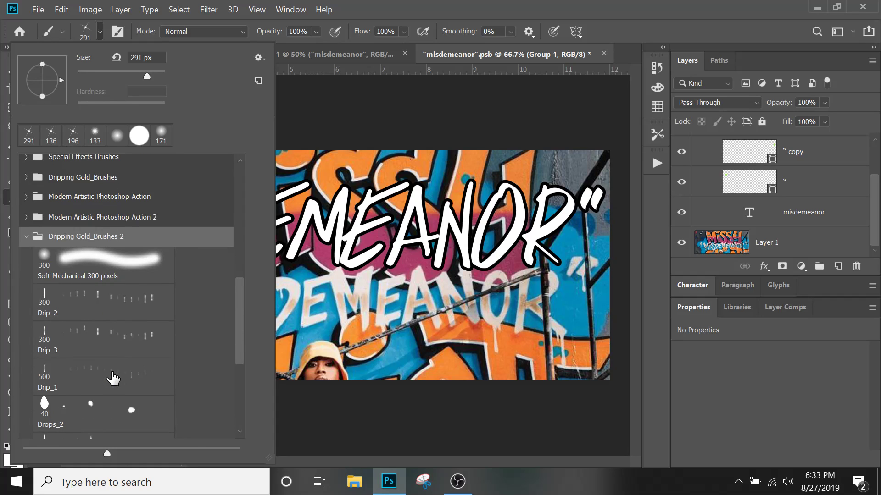
{"action": "scroll", "coordinate": [114, 379], "scroll_direction": "down", "scroll_amount": 3}
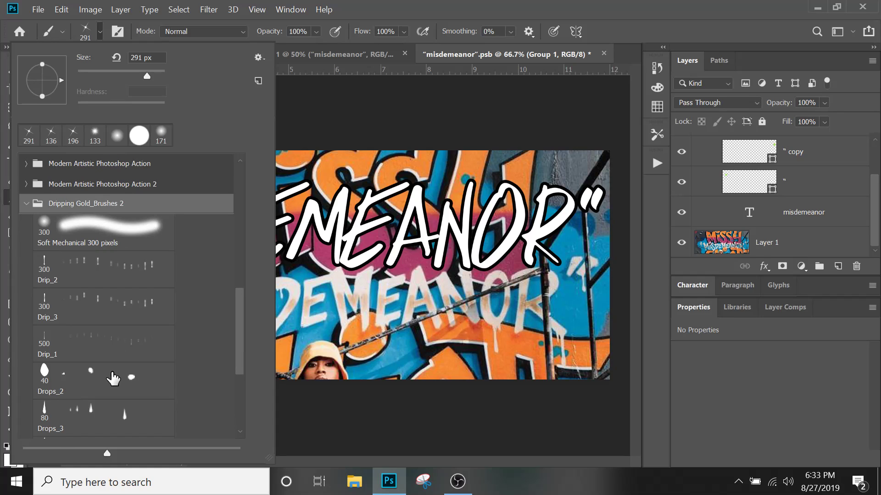
{"action": "scroll", "coordinate": [114, 379], "scroll_direction": "down", "scroll_amount": 6}
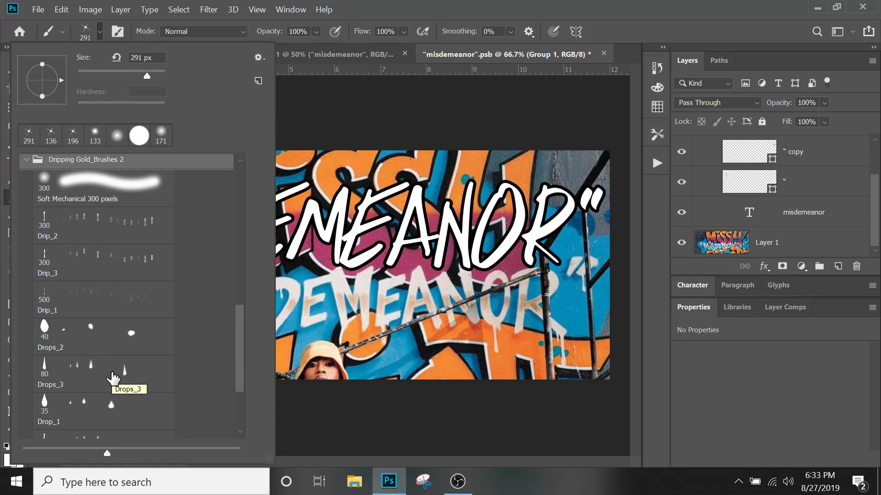
{"action": "scroll", "coordinate": [114, 379], "scroll_direction": "down", "scroll_amount": 3}
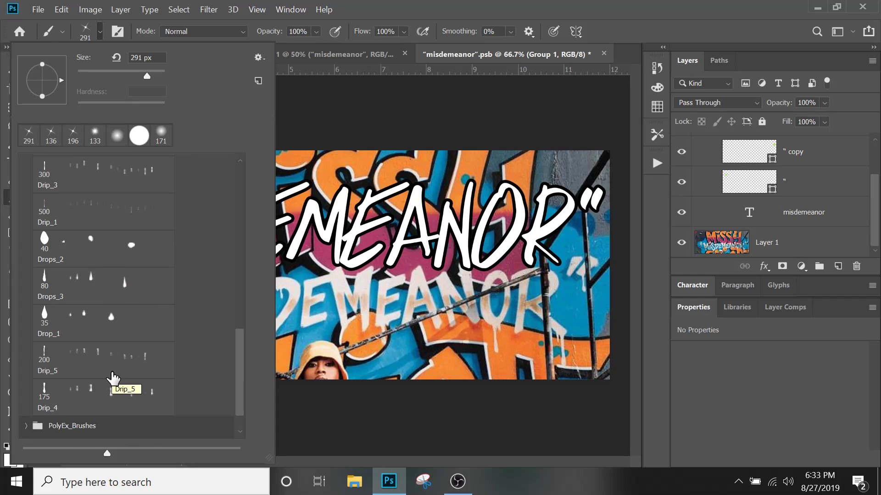
{"action": "scroll", "coordinate": [113, 379], "scroll_direction": "up", "scroll_amount": 4}
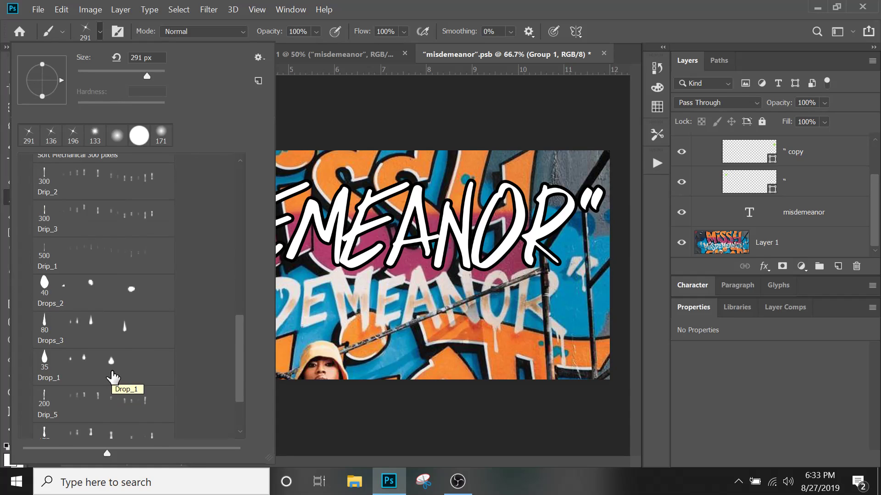
{"action": "scroll", "coordinate": [114, 378], "scroll_direction": "up", "scroll_amount": 1}
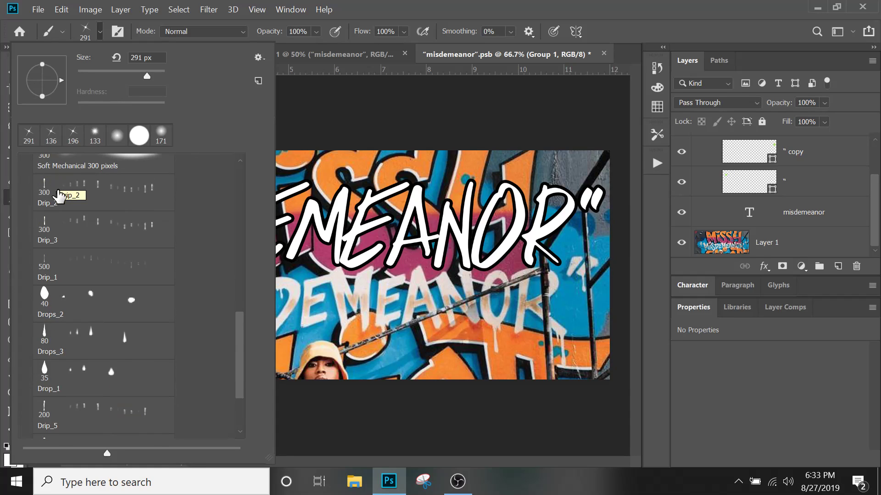
{"action": "left_click", "coordinate": [58, 192]}
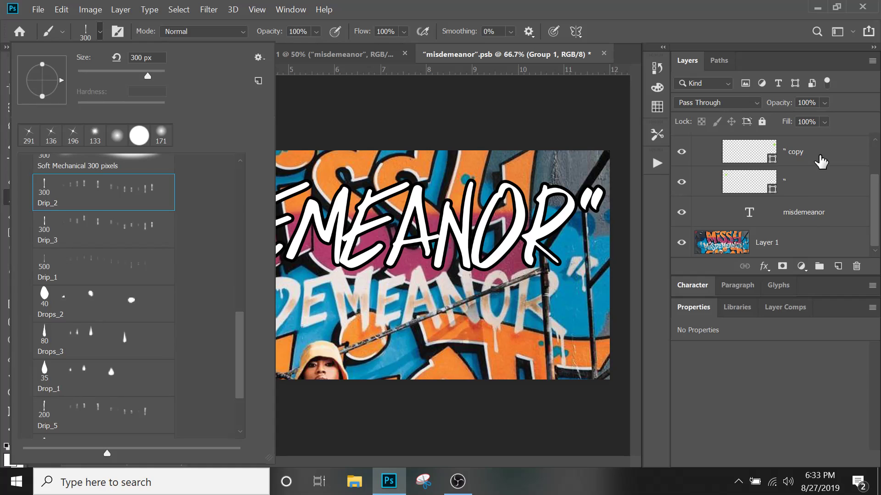
- Add a new empty layer inside Group 1, directly above the copied quotation mark layer
{"action": "left_click", "coordinate": [813, 171]}
{"action": "scroll", "coordinate": [813, 171], "scroll_direction": "up", "scroll_amount": 2}
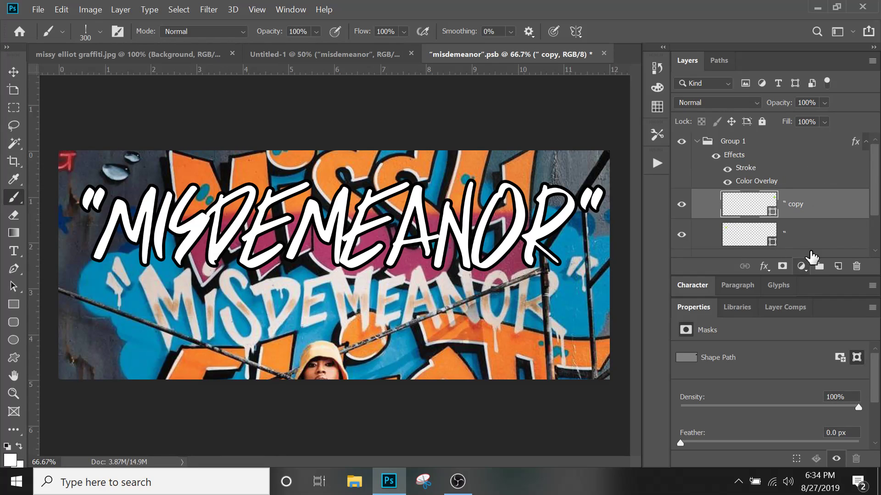
{"action": "left_click", "coordinate": [837, 267]}
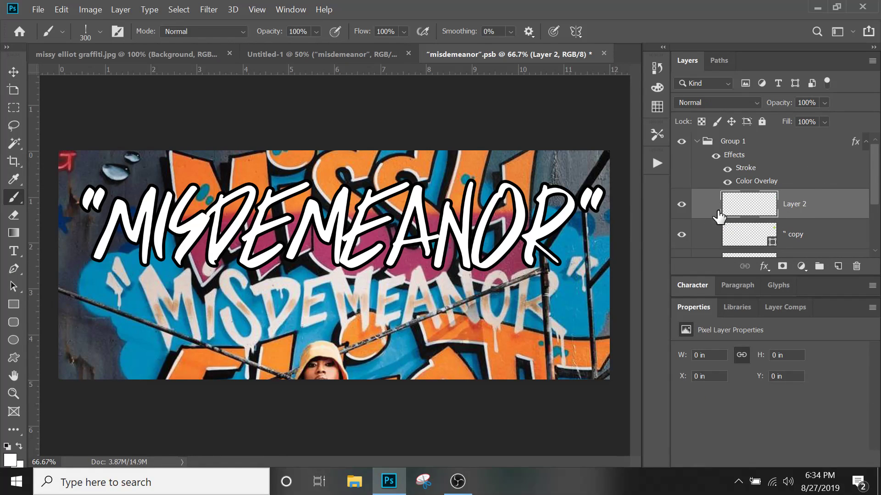
- Enlarge the Drip_2 brush to 1102 px and dismiss the ColorMunki display-profiling window
{"action": "right_click", "coordinate": [513, 328]}
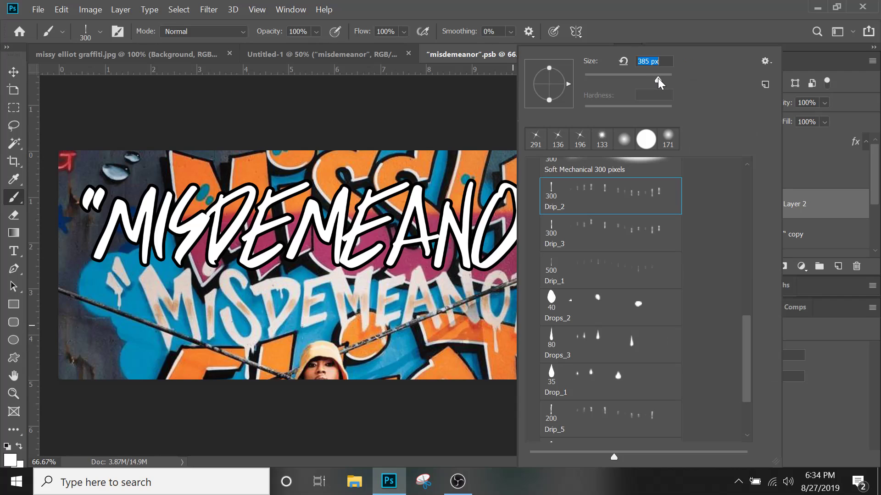
{"action": "left_click_drag", "start_coordinate": [659, 78], "coordinate": [660, 79]}
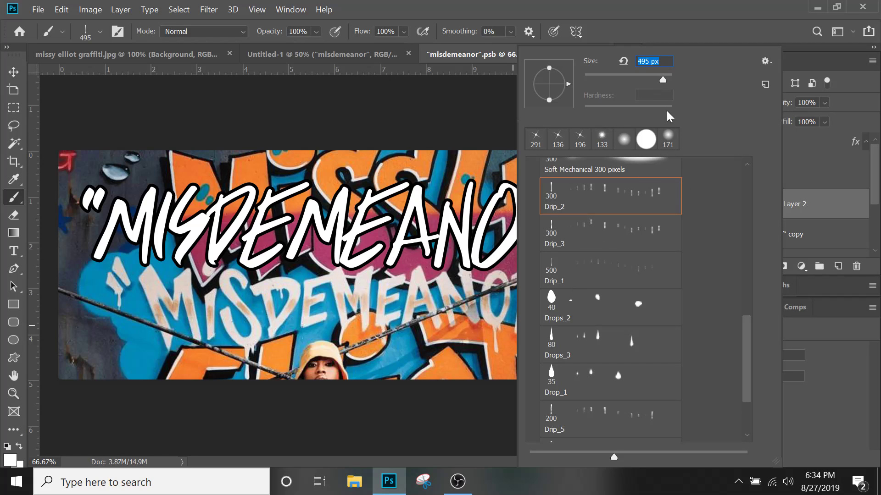
{"action": "left_click_drag", "start_coordinate": [666, 79], "coordinate": [666, 79]}
{"action": "left_click_drag", "start_coordinate": [665, 79], "coordinate": [664, 79]}
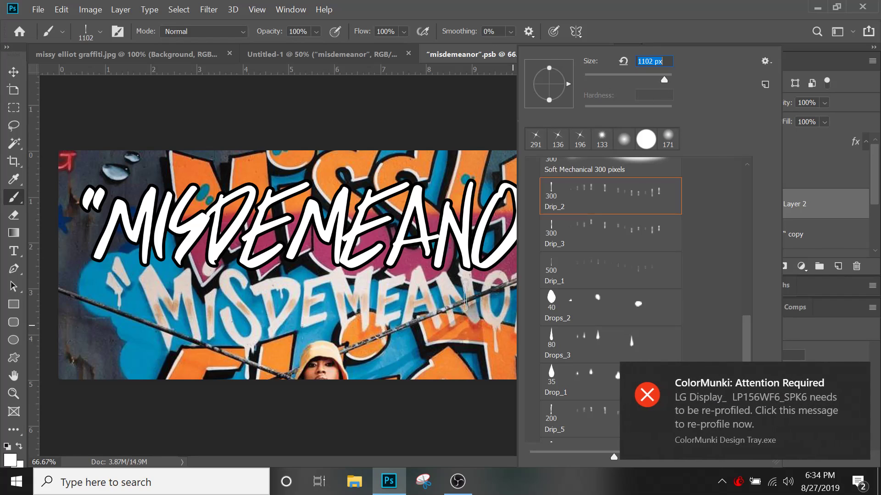
{"action": "left_click", "coordinate": [643, 394]}
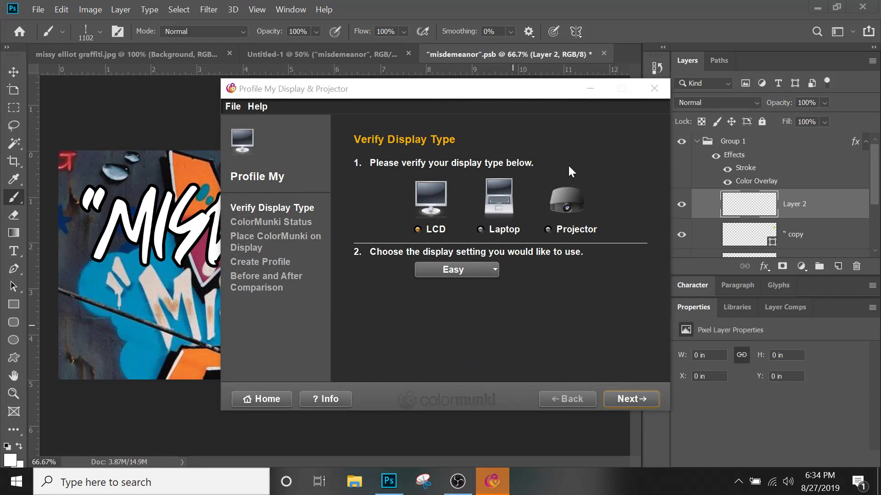
{"action": "left_click", "coordinate": [654, 89]}
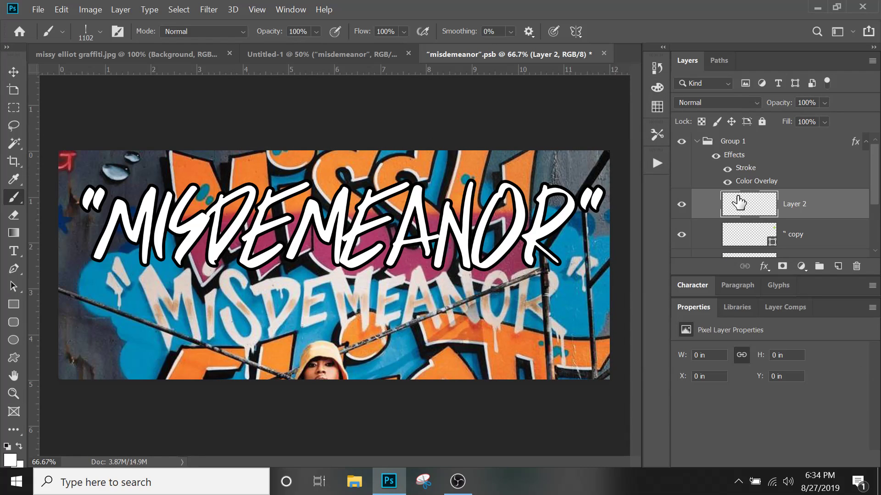
{"action": "left_click", "coordinate": [486, 282]}
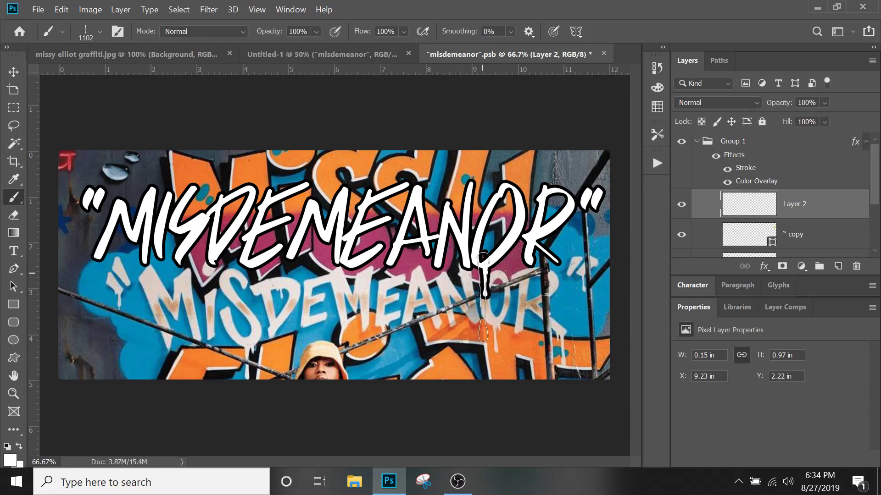
{"action": "left_click", "coordinate": [62, 10]}
{"action": "left_click", "coordinate": [89, 20]}
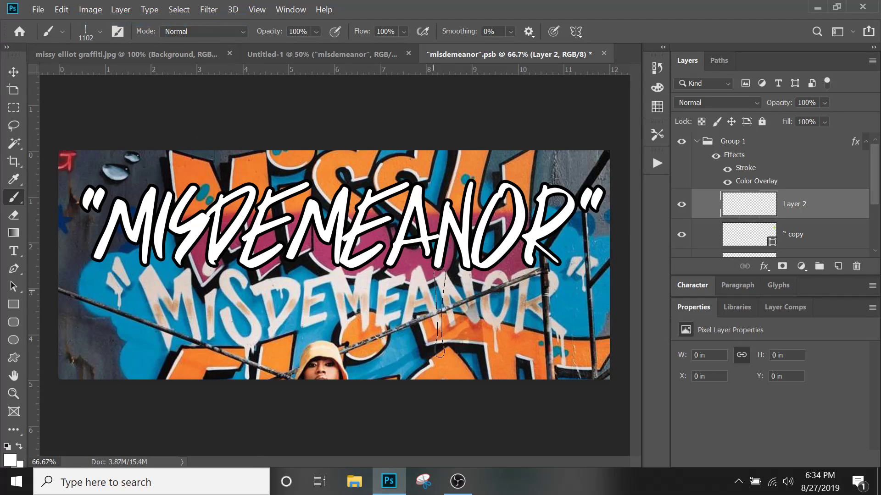
- Stamp a white drip beneath the letter O and scale it proportionally to about 79.30%
{"action": "left_click", "coordinate": [491, 309]}
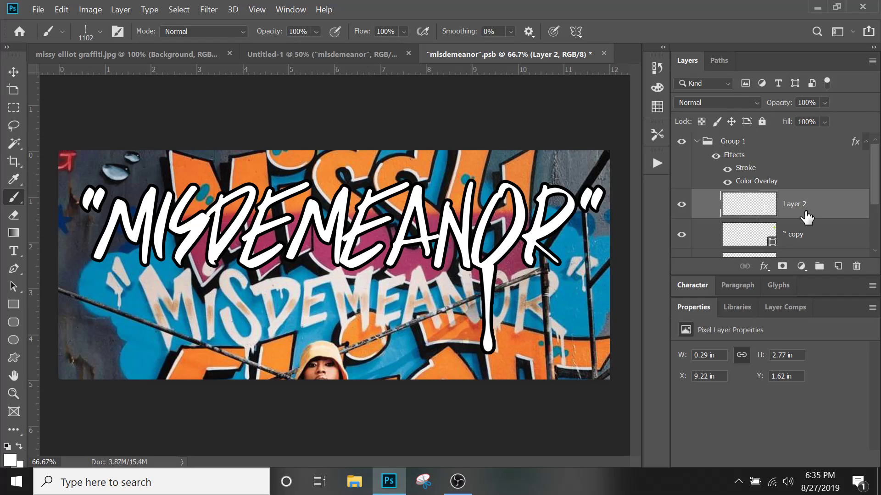
{"action": "key", "text": "ctrl+t"}
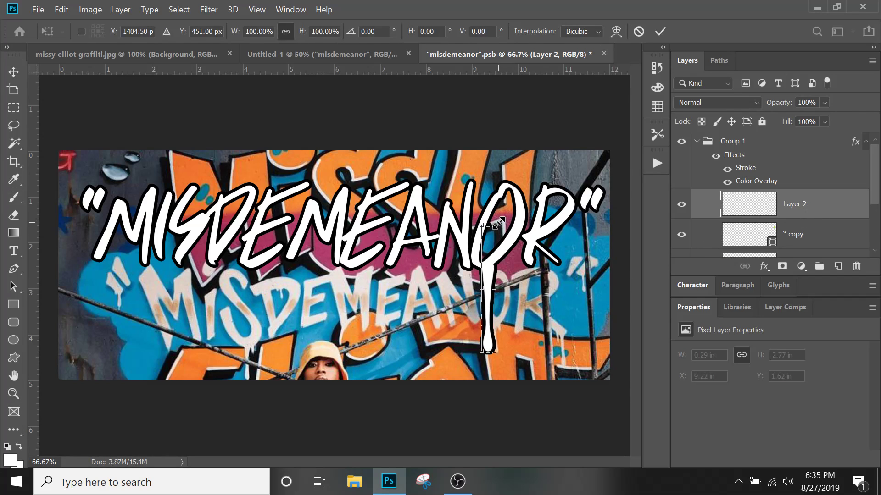
{"action": "left_click_drag", "start_coordinate": [499, 220], "coordinate": [496, 247]}
{"action": "key", "text": "Return"}
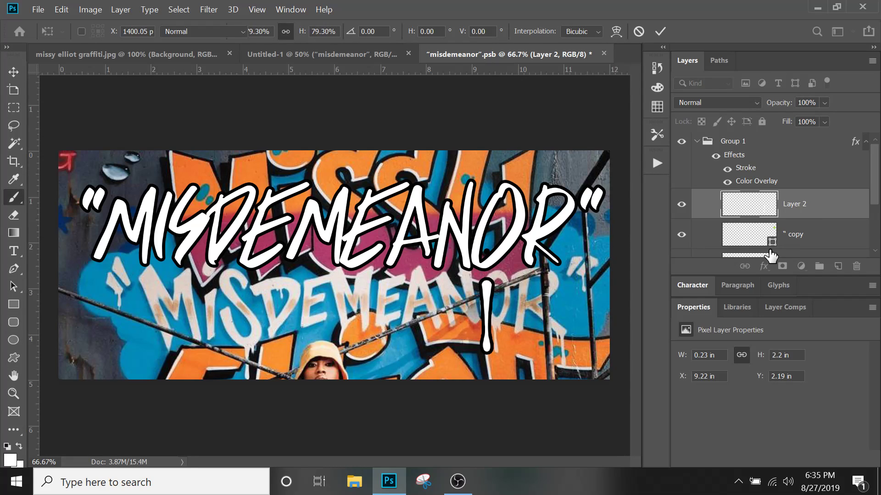
- Move the drip up against the base of the O and scale it proportionally to about 75.57%
{"action": "left_click", "coordinate": [13, 72]}
{"action": "left_click_drag", "start_coordinate": [485, 294], "coordinate": [495, 275]}
{"action": "key", "text": "ctrl+t"}
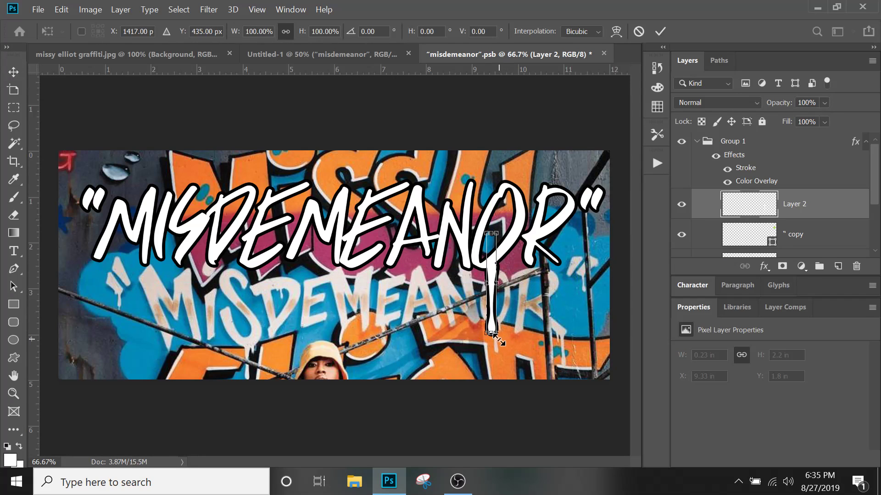
{"action": "left_click_drag", "start_coordinate": [498, 339], "coordinate": [498, 315]}
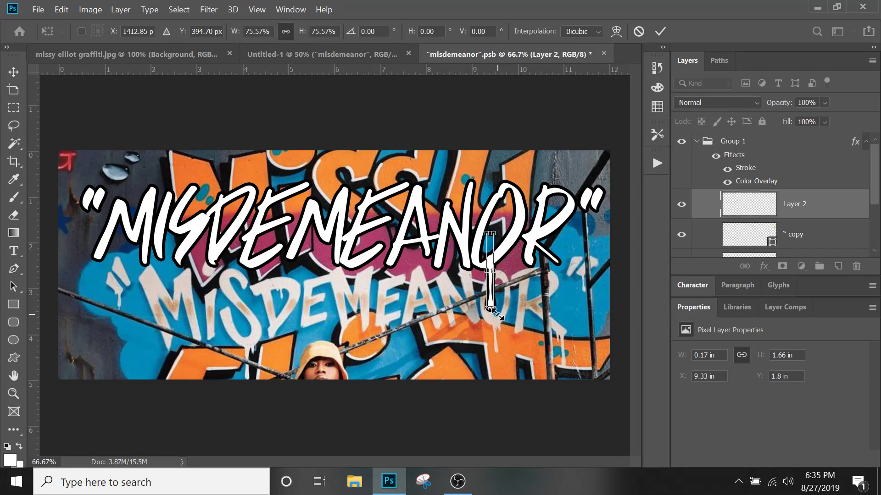
{"action": "key", "text": "Return"}
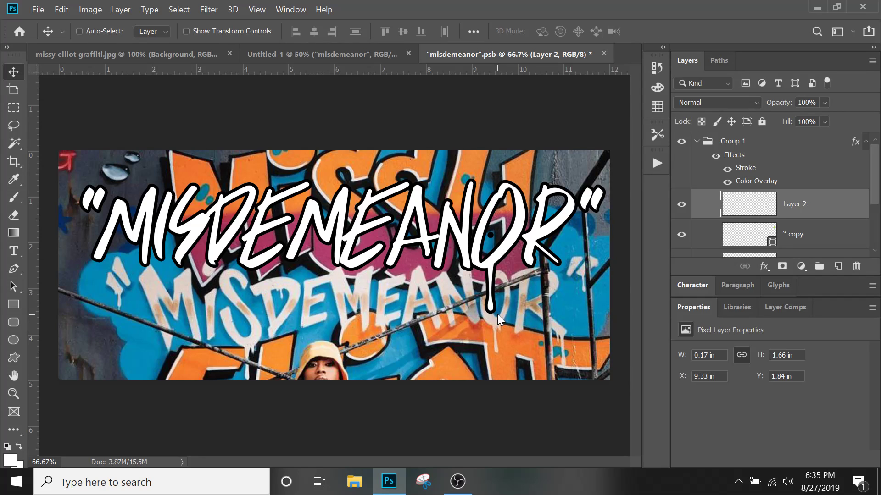
- Duplicate the drip slightly to its right under the O and shrink the copy to about 0.15 x 0.7 in
{"action": "left_click_drag", "start_coordinate": [491, 308], "coordinate": [501, 281]}
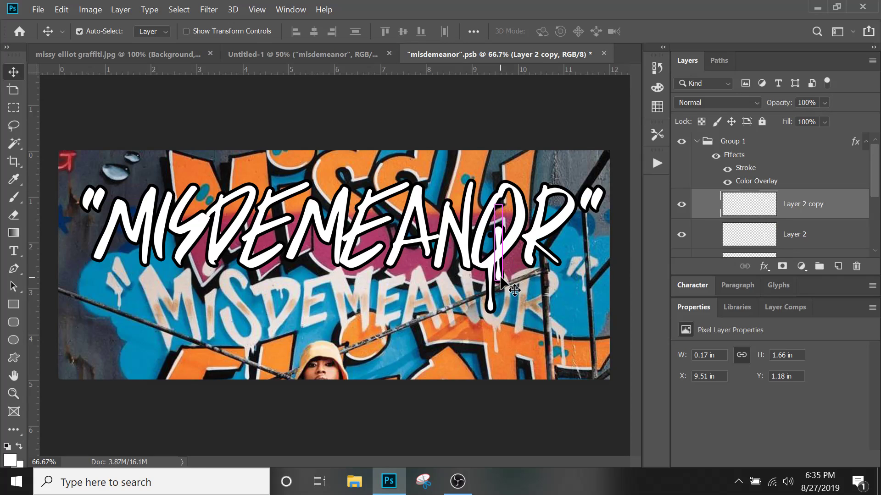
{"action": "key", "text": "ctrl+t"}
{"action": "left_click_drag", "start_coordinate": [508, 200], "coordinate": [505, 241]}
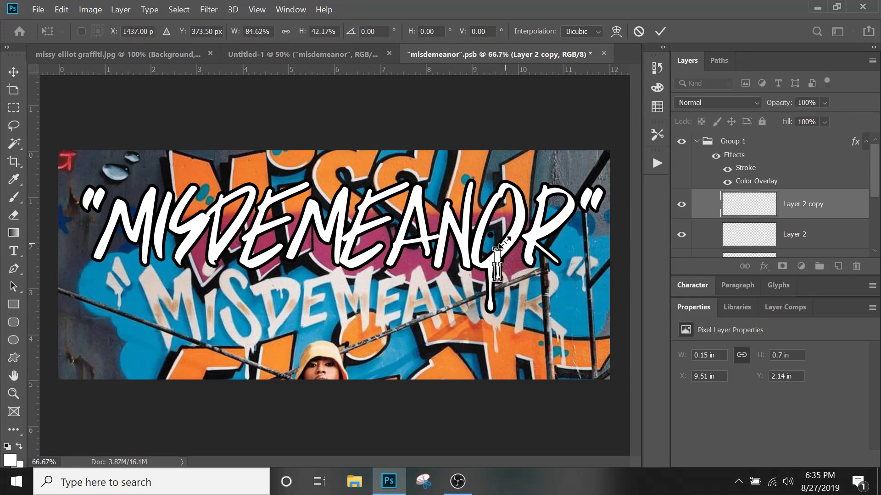
- Nudge the copied drip downward and lengthen it to about 0.91 in, with its top at about Y 2.01 in
{"action": "key", "text": "Down"}
{"action": "key", "text": "Down"}
{"action": "key", "text": "Down"}
{"action": "key", "text": "Down"}
{"action": "key", "text": "Down"}
{"action": "key", "text": "Down"}
{"action": "key", "text": "Down"}
{"action": "key", "text": "Down"}
{"action": "key", "text": "Down"}
{"action": "key", "text": "Down"}
{"action": "left_click_drag", "start_coordinate": [501, 248], "coordinate": [503, 241]}
{"action": "key", "text": "Return"}
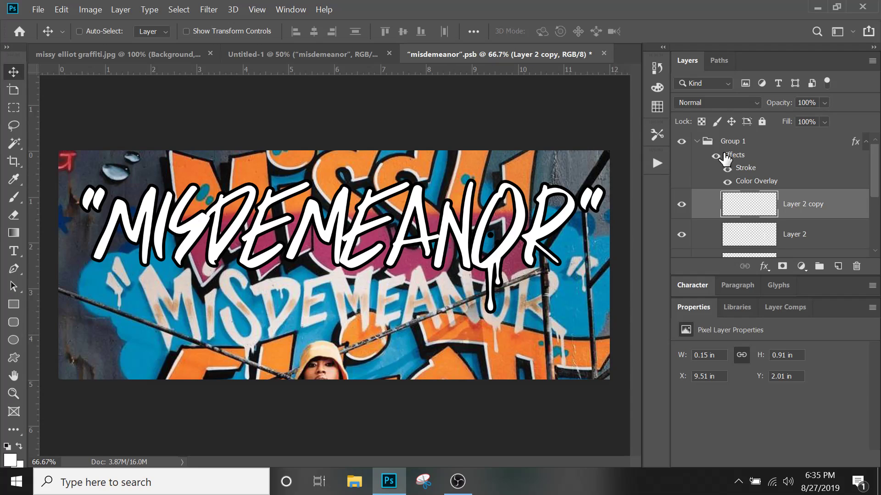
{"action": "left_click", "coordinate": [805, 238], "text": "shift"}
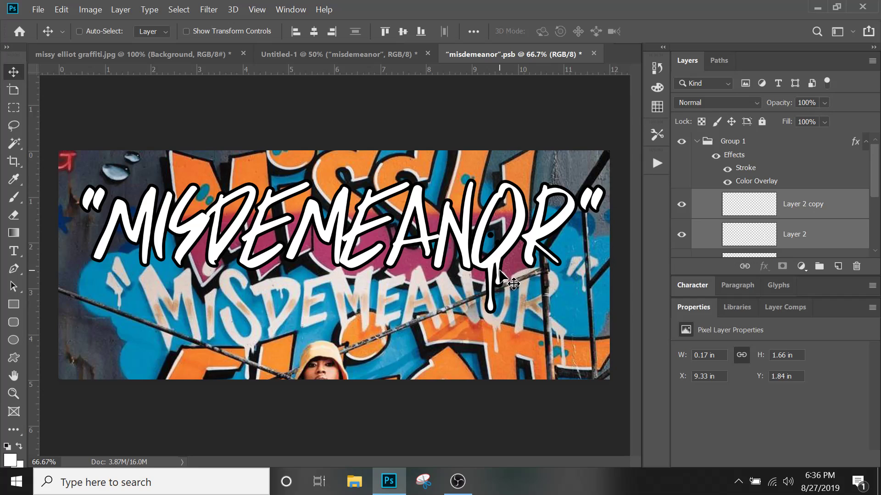
{"action": "left_click", "coordinate": [813, 212]}
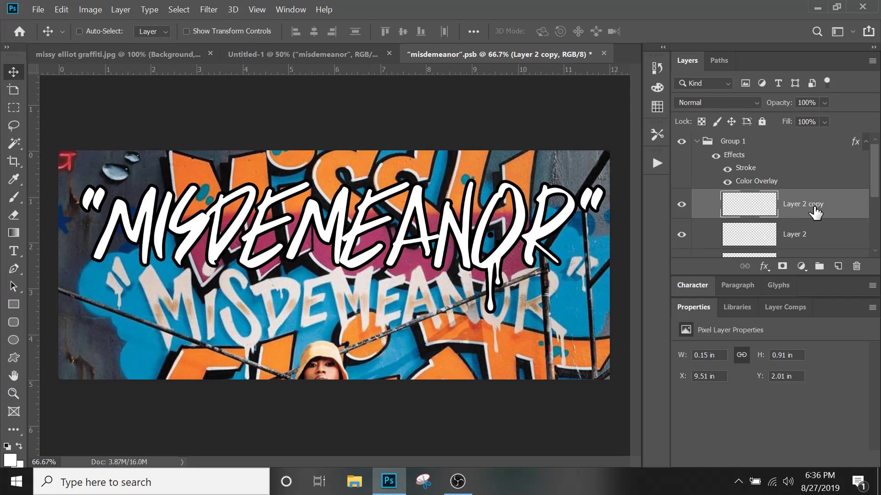
{"action": "left_click", "coordinate": [821, 242], "text": "shift"}
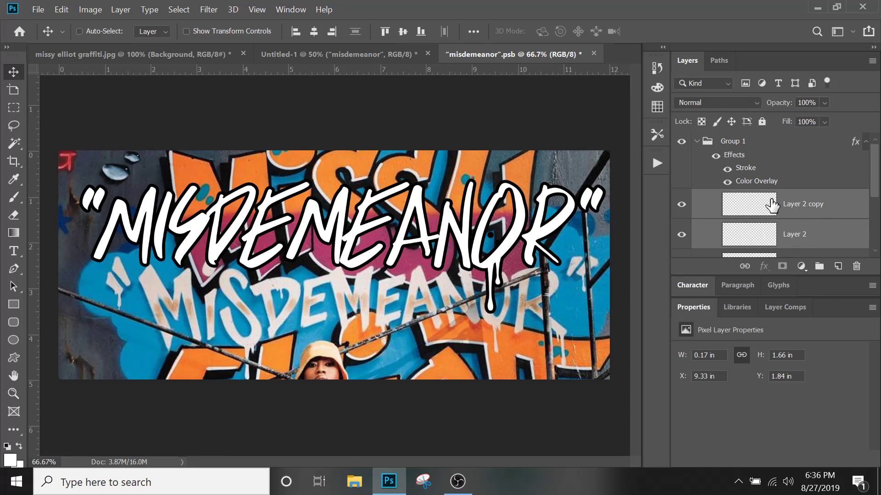
{"action": "left_click", "coordinate": [816, 233]}
{"action": "left_click_drag", "start_coordinate": [753, 237], "coordinate": [745, 240]}
{"action": "left_click", "coordinate": [745, 236], "text": "ctrl"}
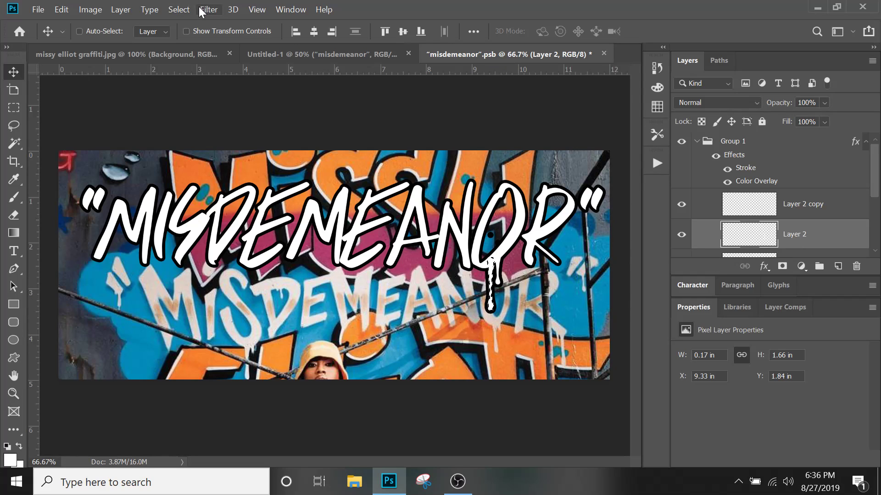
{"action": "left_click", "coordinate": [178, 9]}
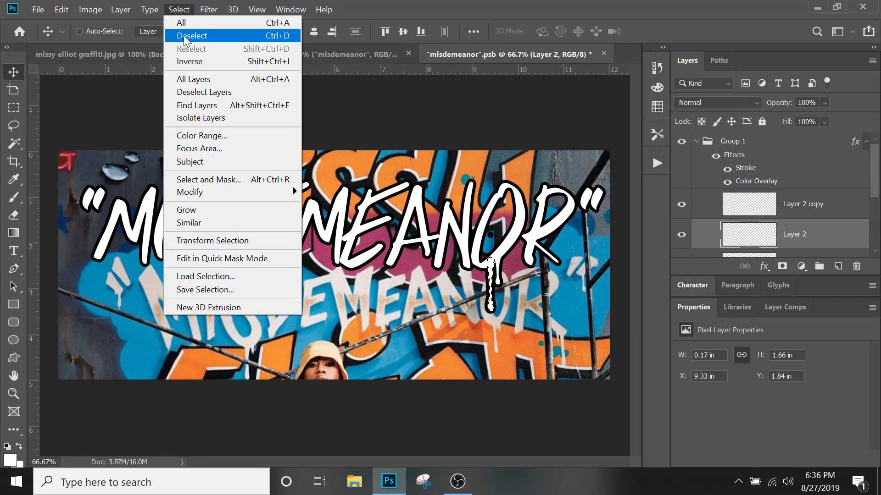
{"action": "left_click", "coordinate": [184, 35]}
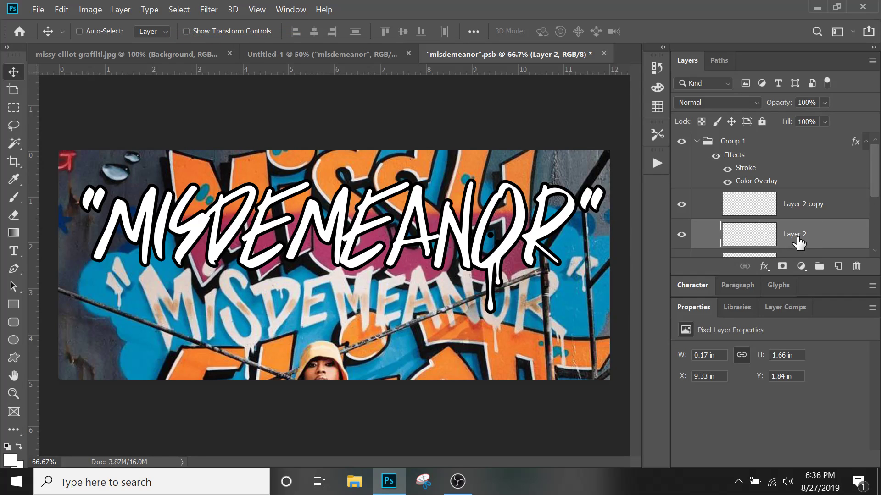
- Select both drips under the O and duplicate them together about 1.31 in to the right, beneath the leg of the R
{"action": "key", "text": "ctrl"}
{"action": "left_click", "coordinate": [817, 210], "text": "ctrl"}
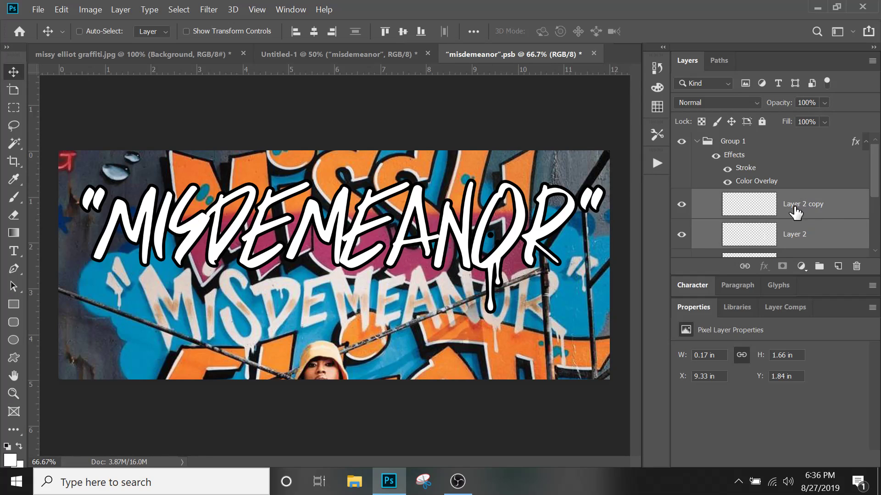
{"action": "left_click_drag", "start_coordinate": [500, 298], "coordinate": [491, 283]}
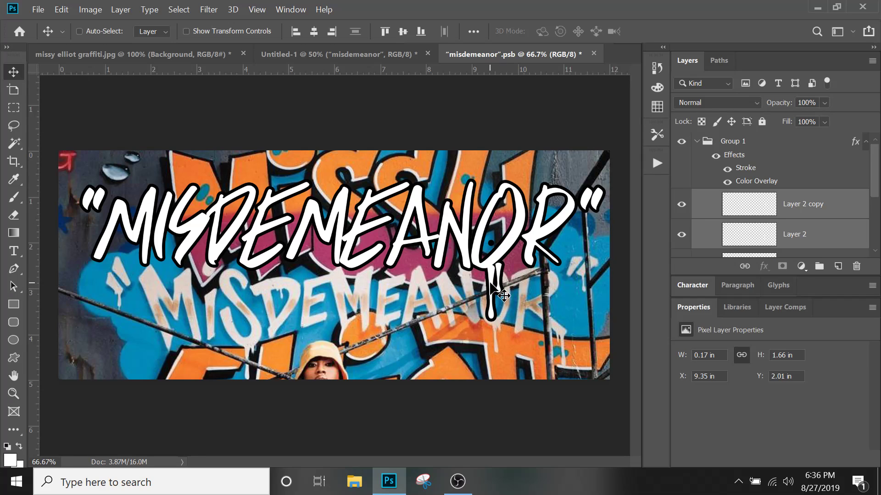
{"action": "key", "text": "ctrl+z"}
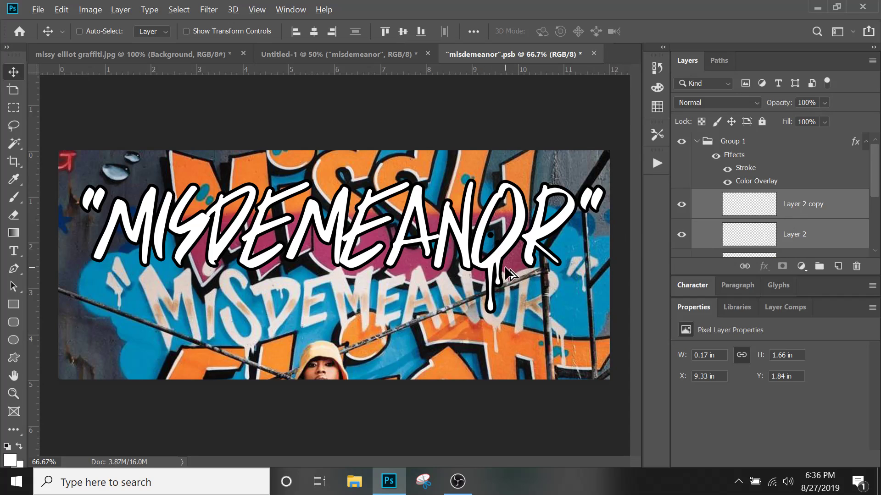
{"action": "left_click_drag", "start_coordinate": [499, 269], "coordinate": [559, 272]}
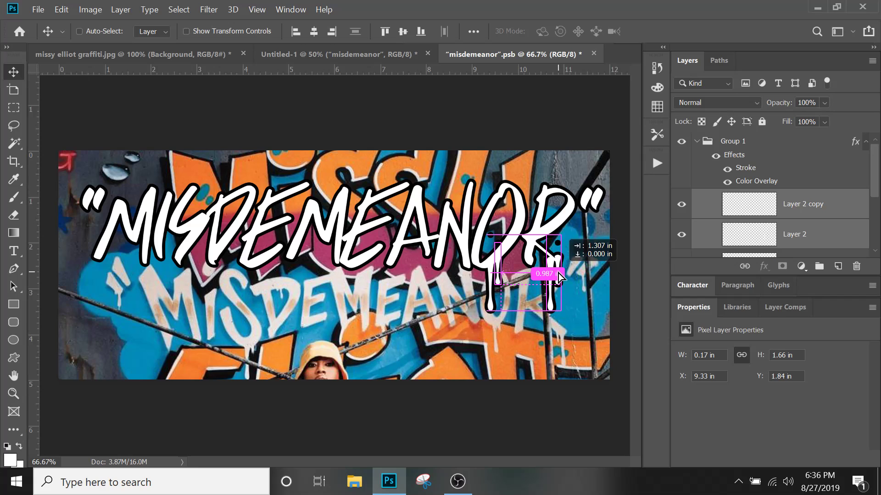
{"action": "left_click_drag", "start_coordinate": [558, 272], "coordinate": [169, 289]}
{"action": "key", "text": "ctrl+plus"}
{"action": "key", "text": "ctrl+plus"}
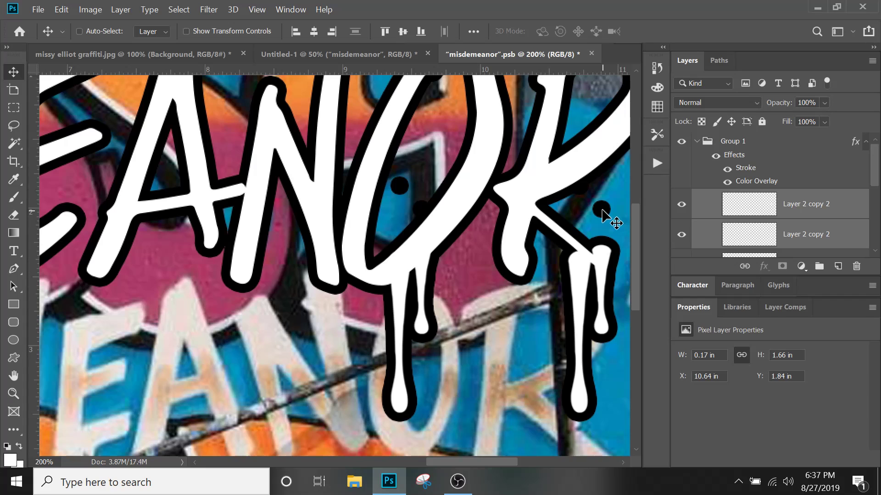
{"action": "key", "text": "ctrl+minus"}
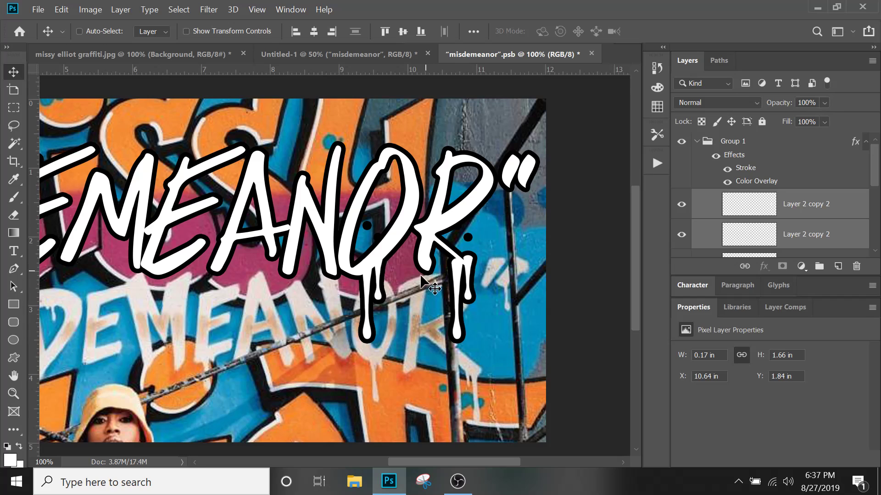
{"action": "left_click_drag", "start_coordinate": [409, 286], "coordinate": [530, 272]}
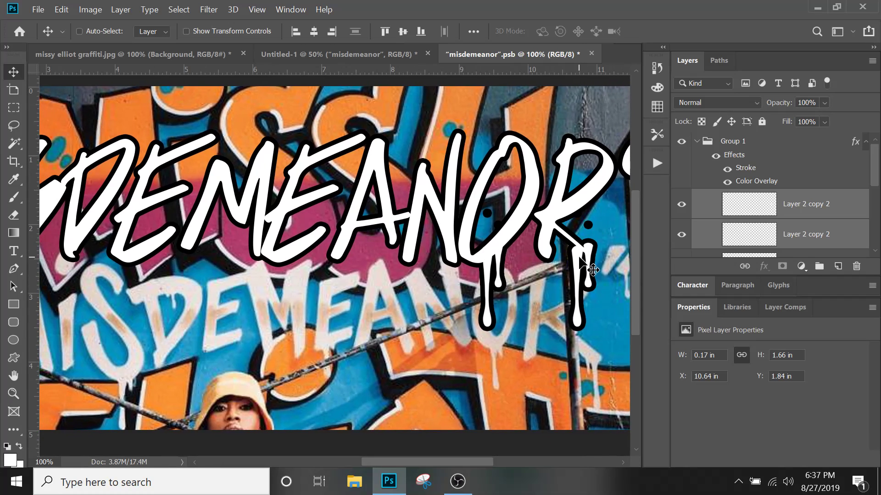
{"action": "key", "text": "ctrl+minus"}
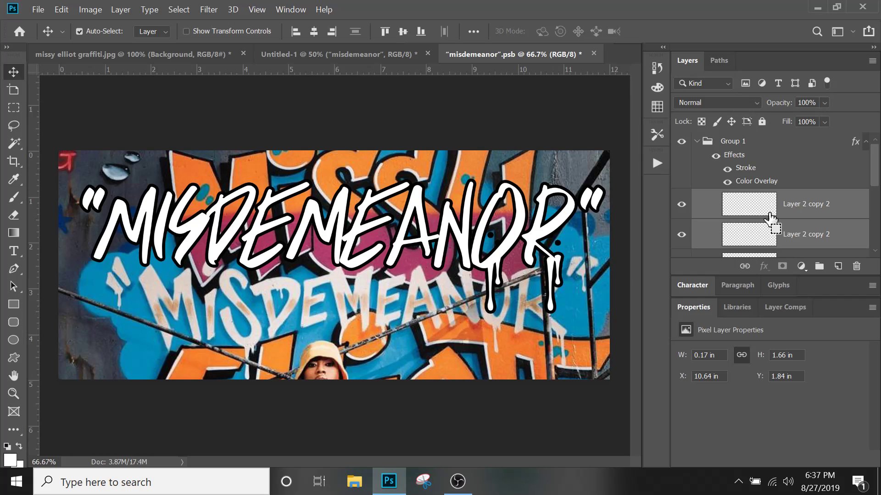
- Flip the copied pair of drips horizontally and shrink it proportionally to about 69.41% against the end of the R's leg
{"action": "key", "text": "ctrl+t"}
{"action": "right_click", "coordinate": [554, 272]}
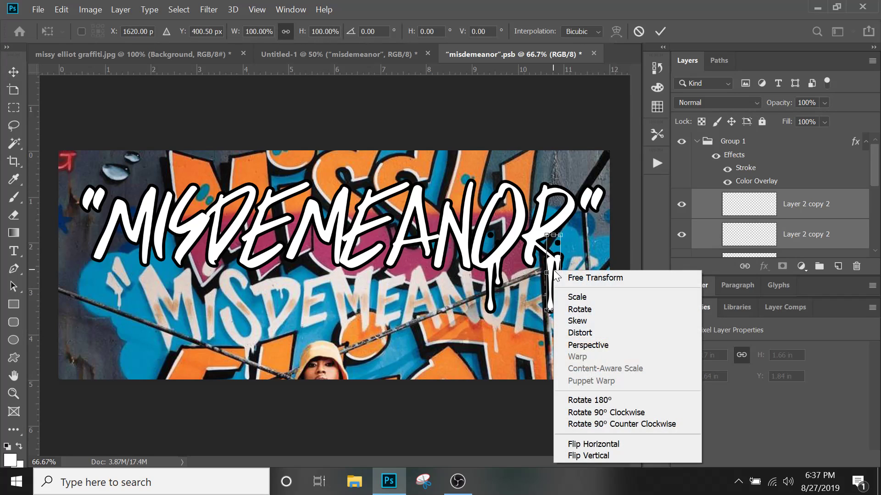
{"action": "left_click", "coordinate": [621, 441]}
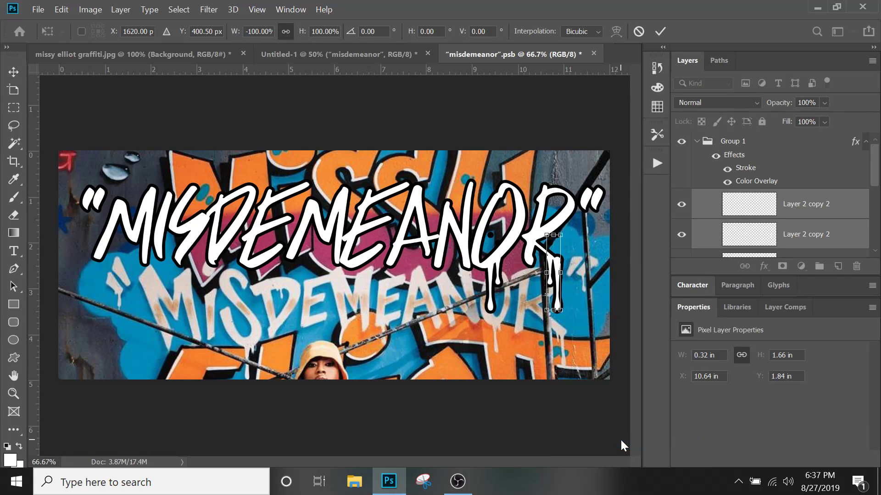
{"action": "left_click_drag", "start_coordinate": [564, 313], "coordinate": [200, 222]}
{"action": "key", "text": "ctrl+plus"}
{"action": "key", "text": "ctrl+plus"}
{"action": "left_click_drag", "start_coordinate": [452, 267], "coordinate": [329, 260]}
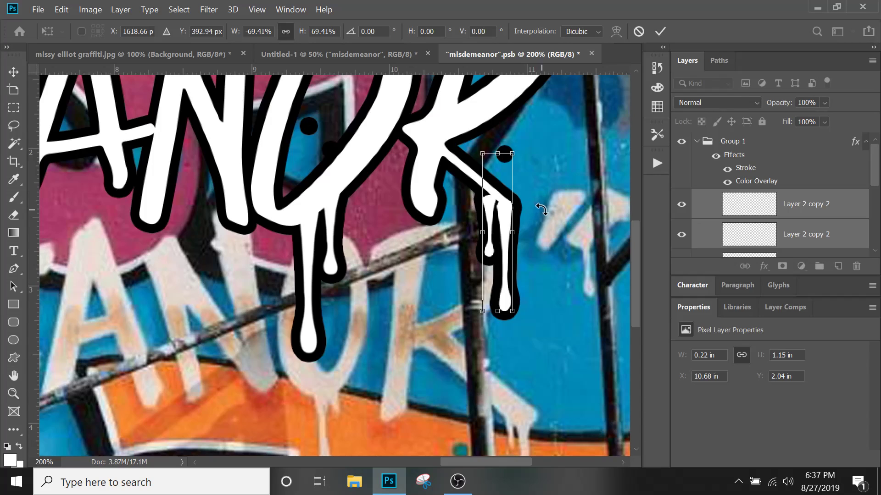
{"action": "key", "text": "Return"}
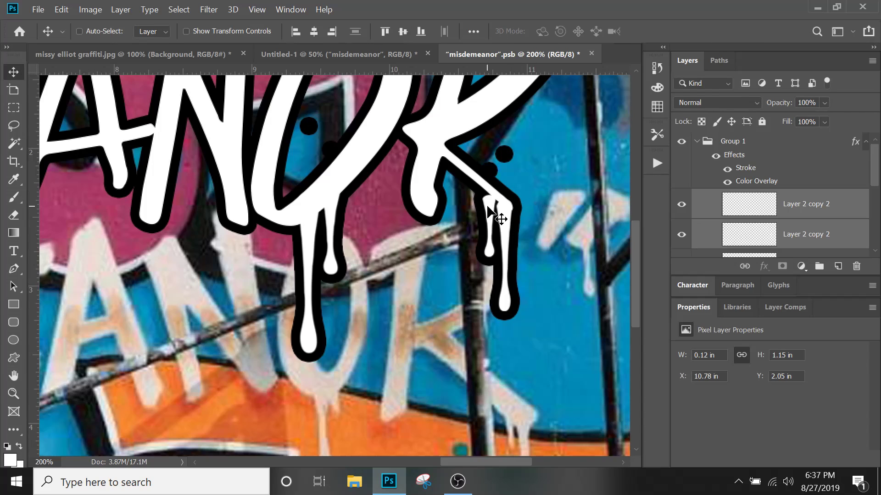
- Move the shorter copied drip up against the R's leg, with its top at about Y 2.1 in
{"action": "right_click", "coordinate": [488, 207]}
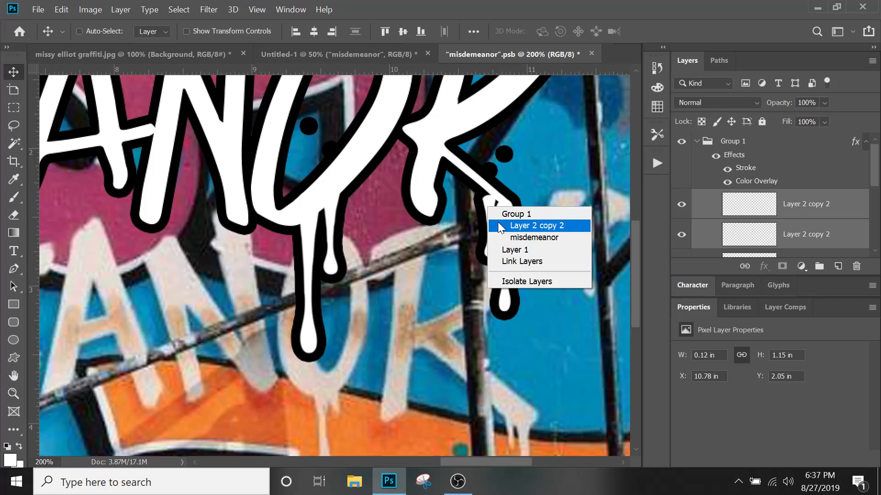
{"action": "left_click", "coordinate": [498, 225]}
{"action": "left_click_drag", "start_coordinate": [490, 207], "coordinate": [491, 199]}
- Select the longer drip under the R and nudge it to about X 10.78 in, Y 2.07 in
{"action": "right_click", "coordinate": [507, 214]}
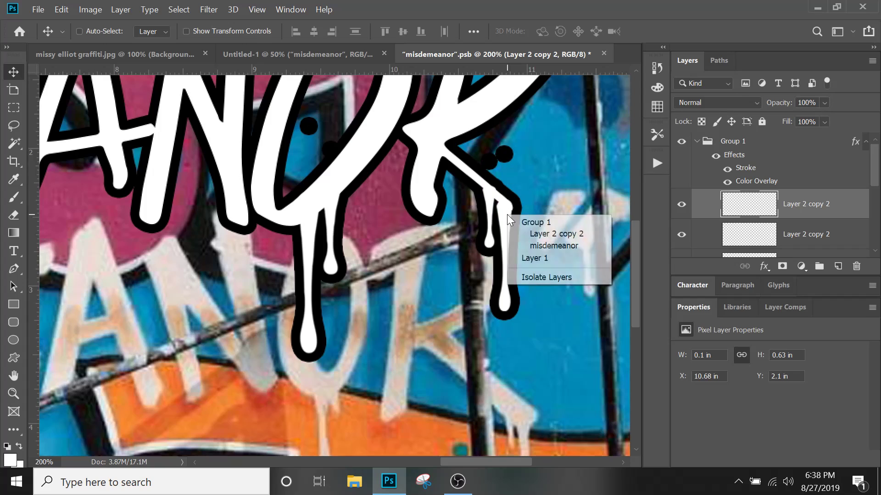
{"action": "left_click", "coordinate": [518, 234]}
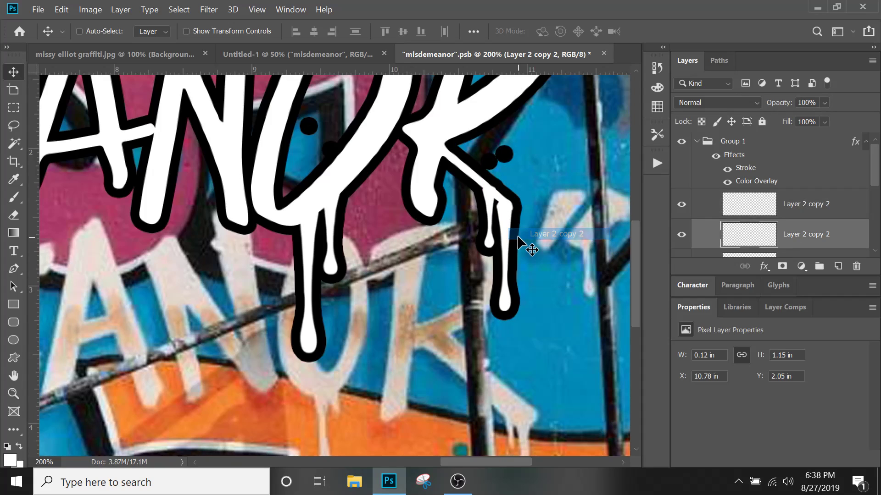
{"action": "key", "text": "Right"}
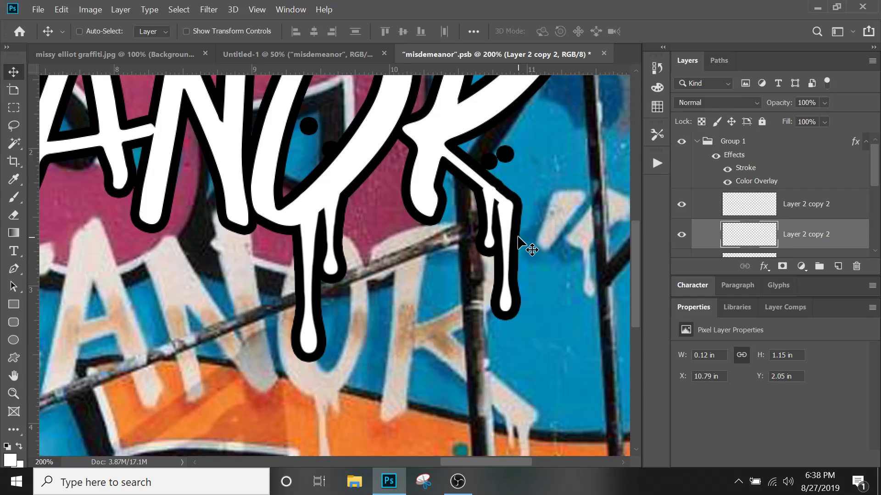
{"action": "key", "text": "Left"}
{"action": "key", "text": "Left"}
{"action": "key", "text": "Down"}
{"action": "key", "text": "Down"}
{"action": "key", "text": "Down"}
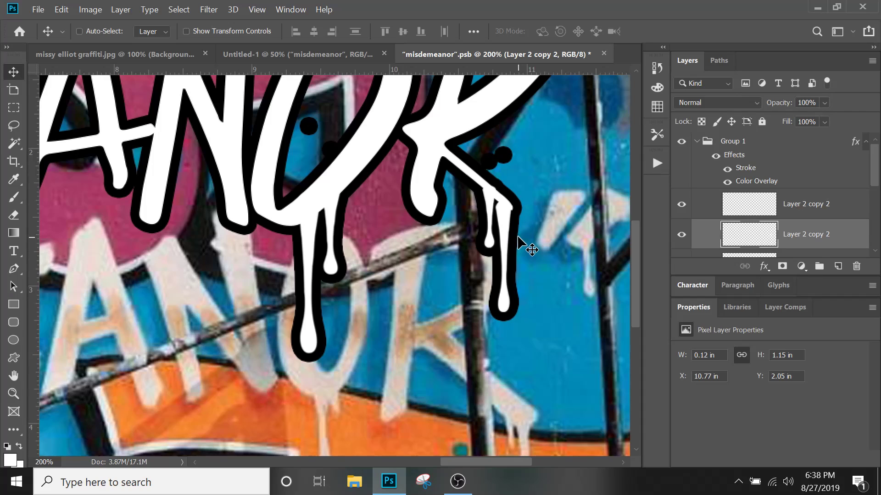
{"action": "key", "text": "Right"}
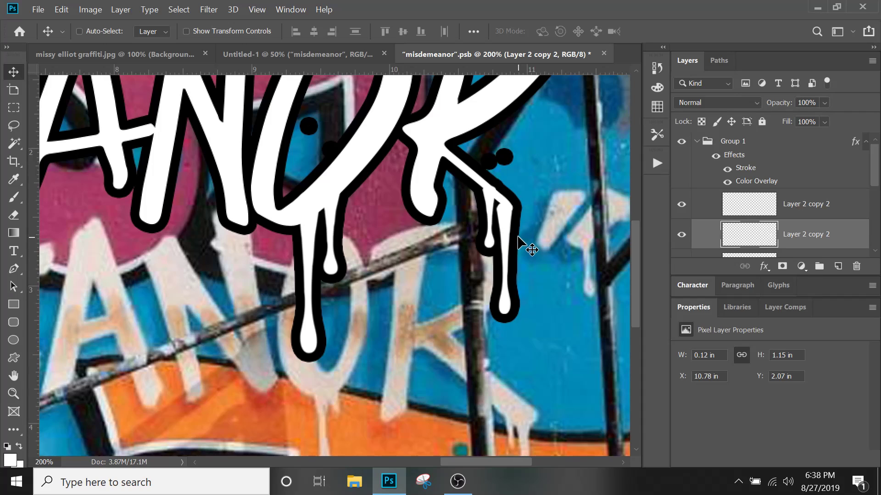
- Narrow the longer R drip to about 61.11% of its width and nudge it up to about Y 2.04 in
{"action": "key", "text": "ctrl+t"}
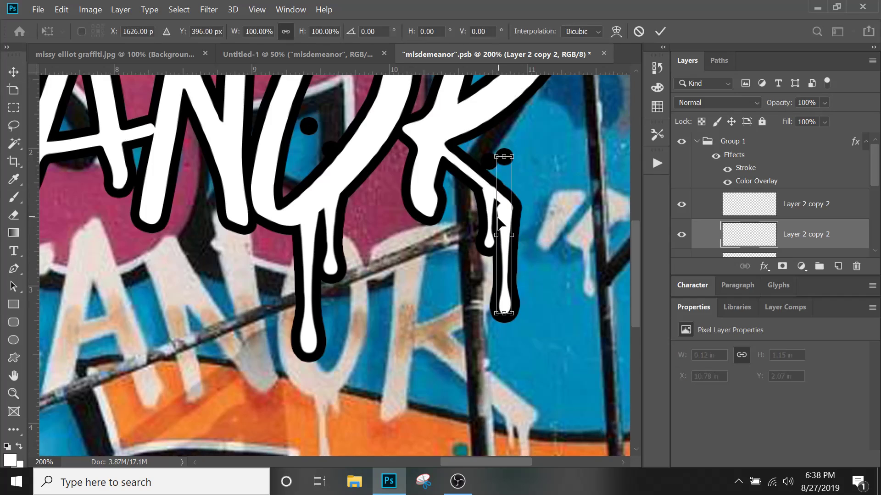
{"action": "left_click_drag", "start_coordinate": [495, 235], "coordinate": [502, 235]}
{"action": "left_click_drag", "start_coordinate": [502, 234], "coordinate": [503, 234]}
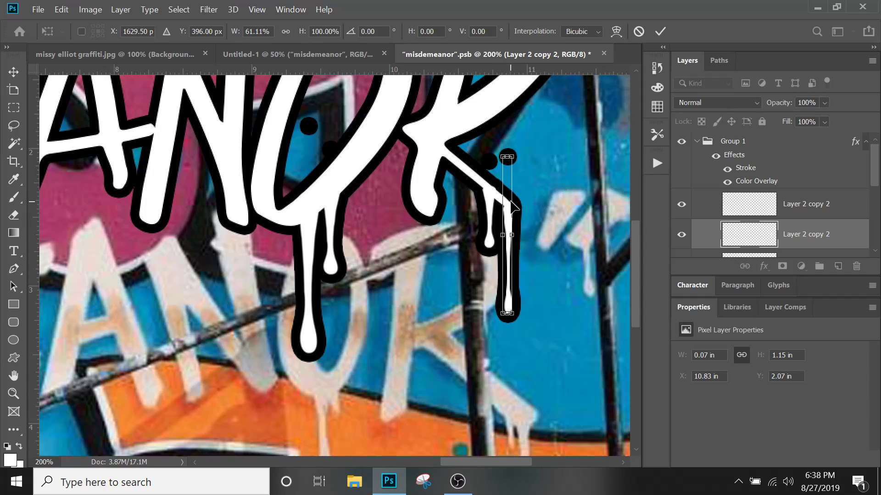
{"action": "key", "text": "Up"}
{"action": "key", "text": "Up"}
{"action": "key", "text": "Up"}
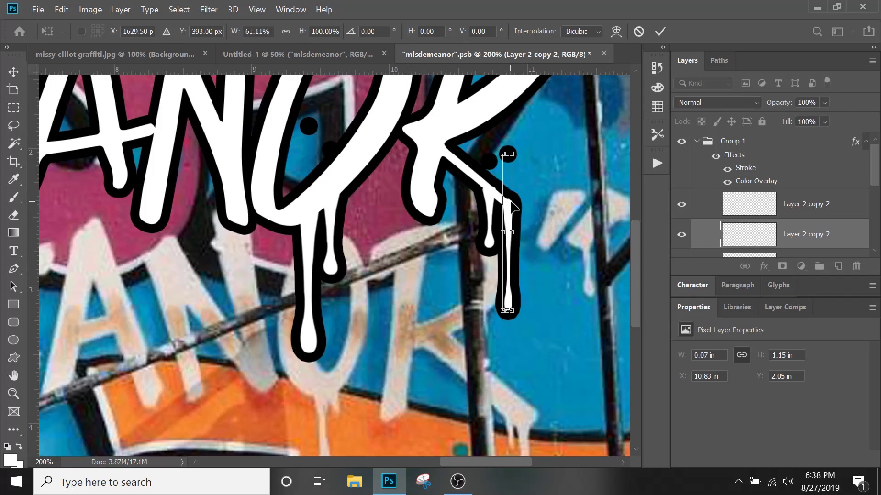
{"action": "key", "text": "Up"}
{"action": "key", "text": "Return"}
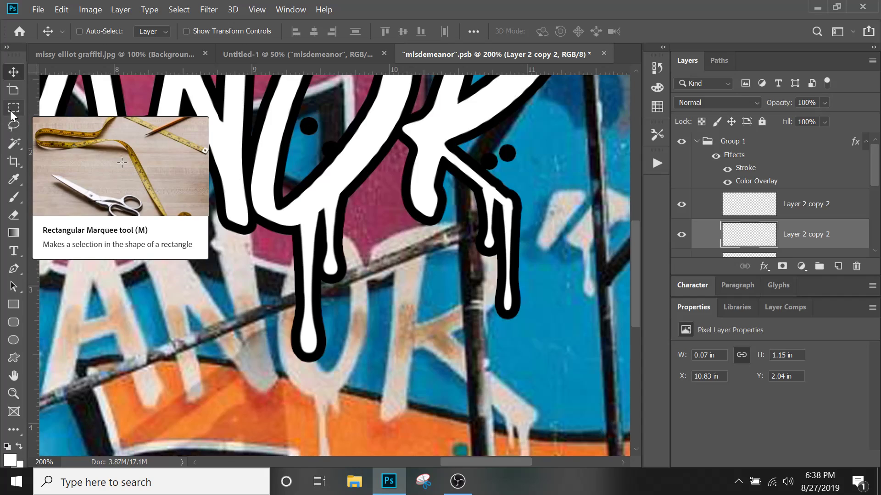
- Enclose the stray dots above the R's leg with the Polygonal Lasso and delete the one on the longer drip's layer
{"action": "left_click", "coordinate": [17, 432]}
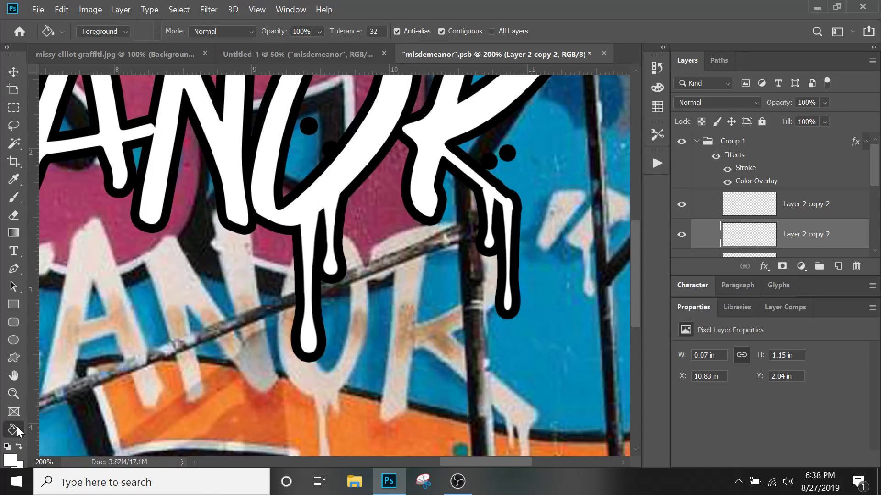
{"action": "left_click", "coordinate": [17, 428]}
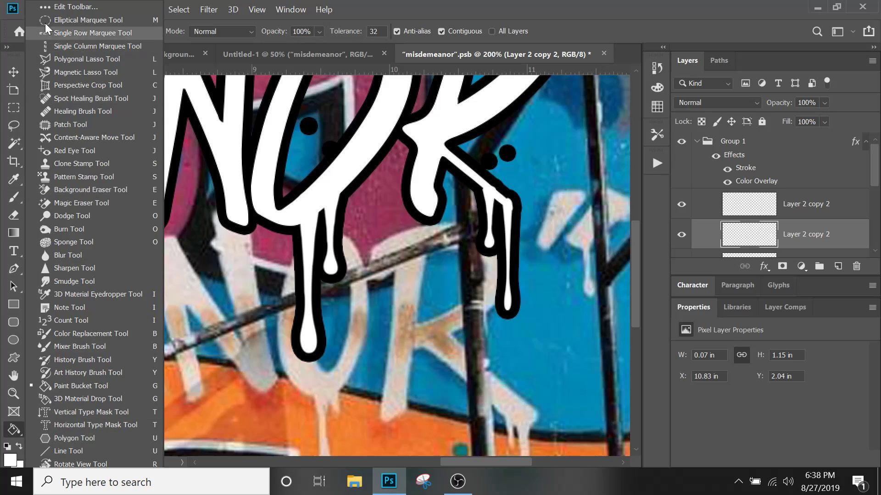
{"action": "left_click", "coordinate": [71, 61]}
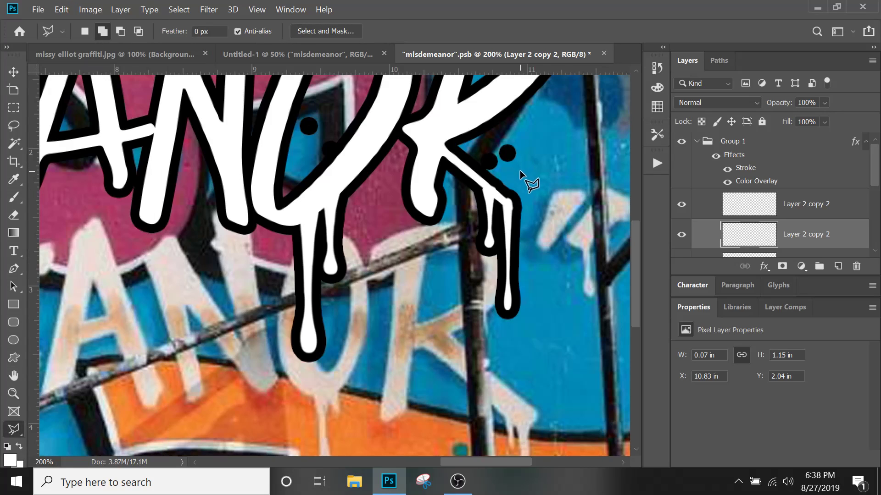
{"action": "left_click", "coordinate": [516, 130]}
{"action": "left_click", "coordinate": [456, 149]}
{"action": "left_click", "coordinate": [481, 178]}
{"action": "left_click", "coordinate": [533, 224]}
{"action": "double_click", "coordinate": [542, 185]}
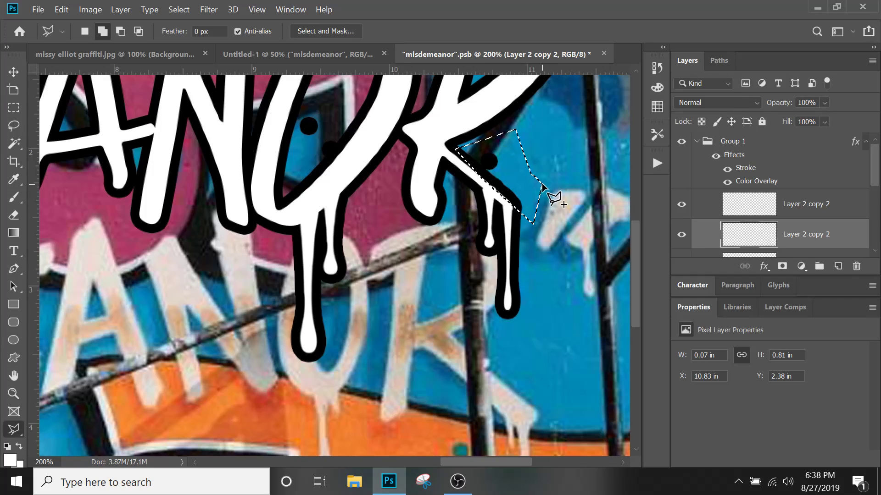
- Delete the remaining stray dot inside the selection from the shorter R drip's layer
{"action": "left_click", "coordinate": [757, 206]}
{"action": "left_click", "coordinate": [682, 205]}
{"action": "left_click", "coordinate": [682, 205]}
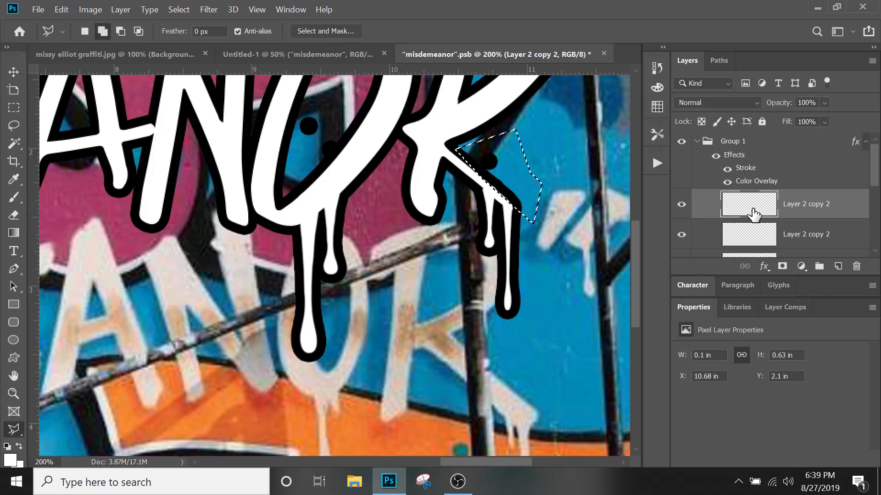
{"action": "key", "text": "Delete"}
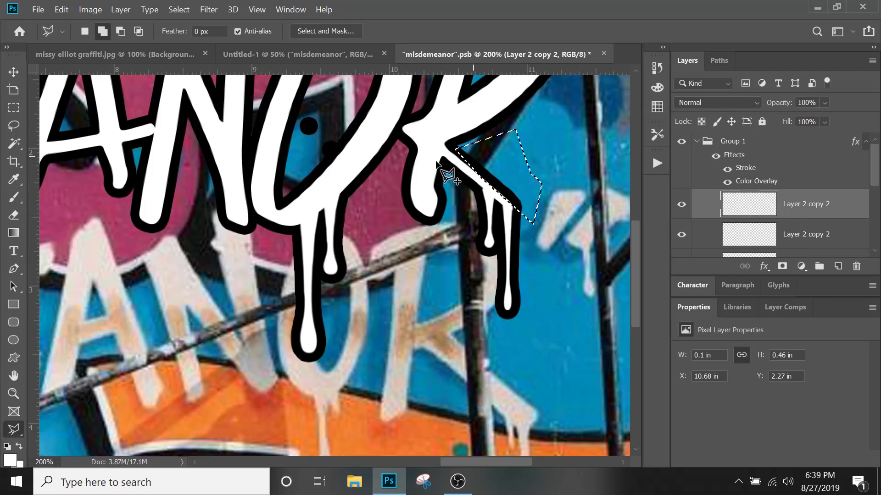
{"action": "scroll", "coordinate": [802, 213], "scroll_direction": "down", "scroll_amount": 2}
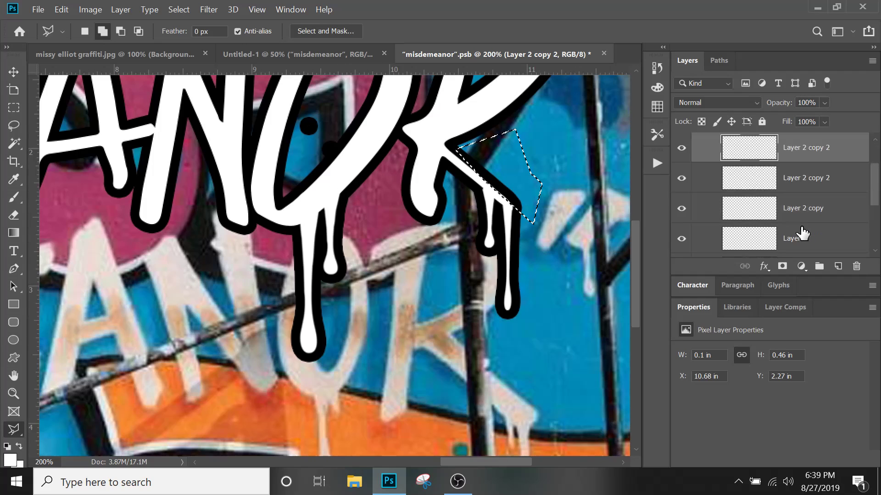
- Enclose the stray dots inside the O with the Polygonal Lasso and delete the one on the shorter O drip's layer
{"action": "left_click", "coordinate": [802, 211]}
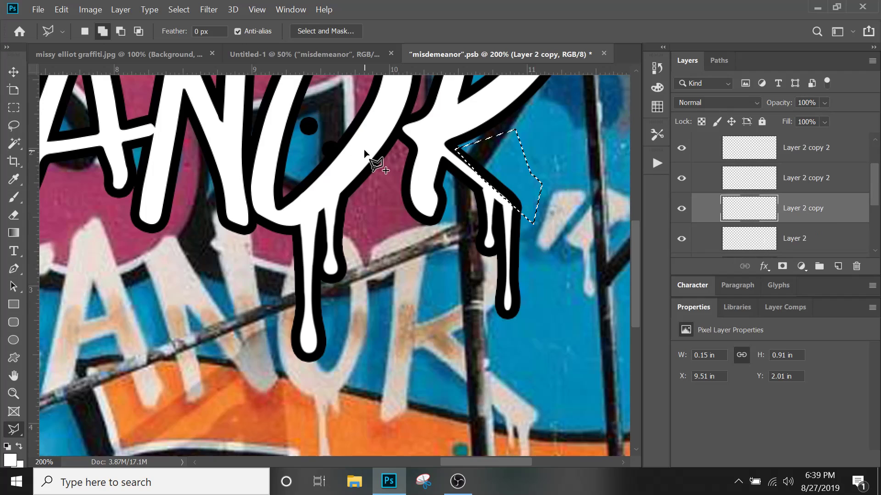
{"action": "scroll", "coordinate": [365, 149], "scroll_direction": "up", "scroll_amount": 2}
{"action": "scroll", "coordinate": [365, 149], "scroll_direction": "up", "scroll_amount": 2}
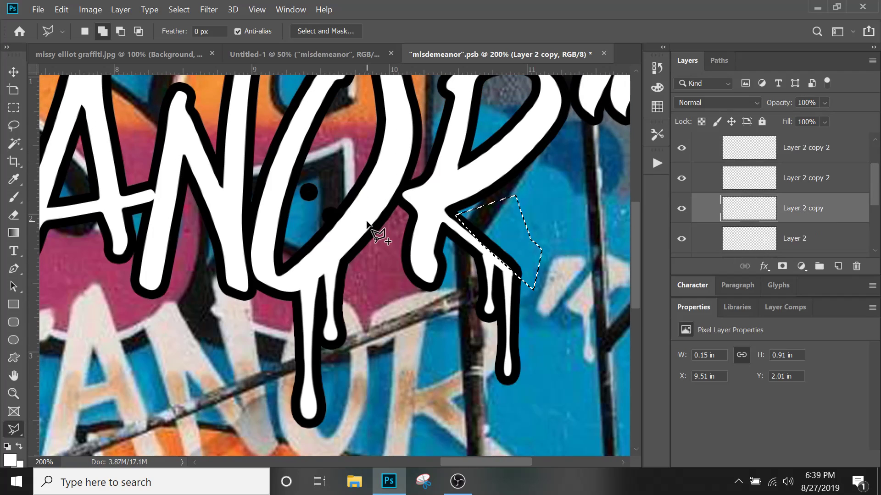
{"action": "left_click", "coordinate": [372, 214]}
{"action": "left_click", "coordinate": [336, 262]}
{"action": "left_click", "coordinate": [224, 294]}
{"action": "left_click", "coordinate": [160, 209]}
{"action": "left_click", "coordinate": [211, 142]}
{"action": "left_click", "coordinate": [379, 153]}
{"action": "left_click", "coordinate": [373, 214]}
{"action": "key", "text": "Delete"}
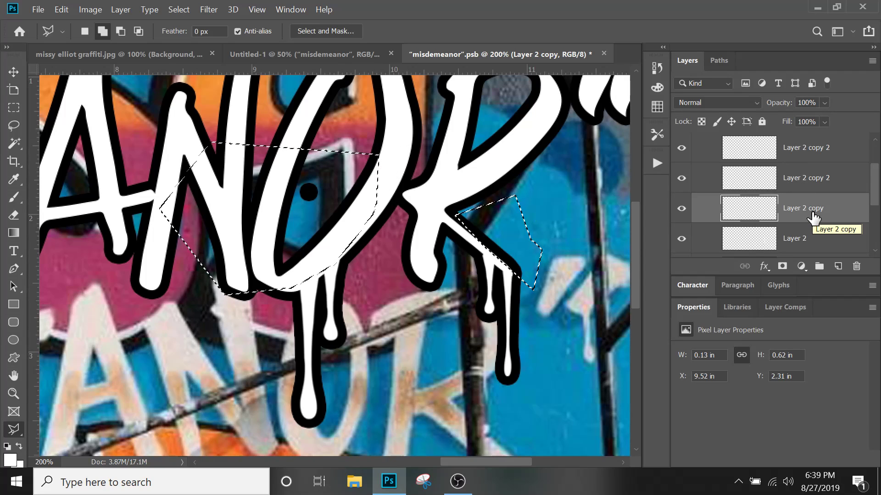
- Delete the remaining stray dot inside the O from the longer O drip's layer and clear the selection
{"action": "left_click", "coordinate": [809, 247]}
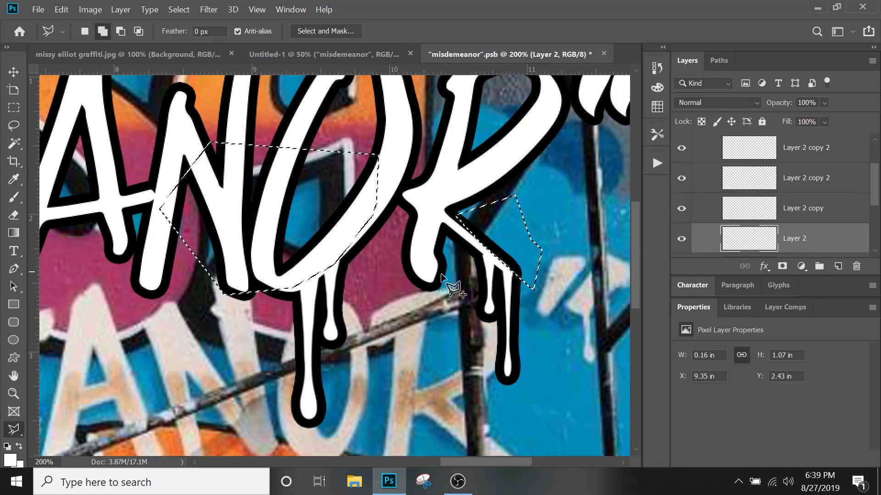
{"action": "left_click", "coordinate": [188, 11]}
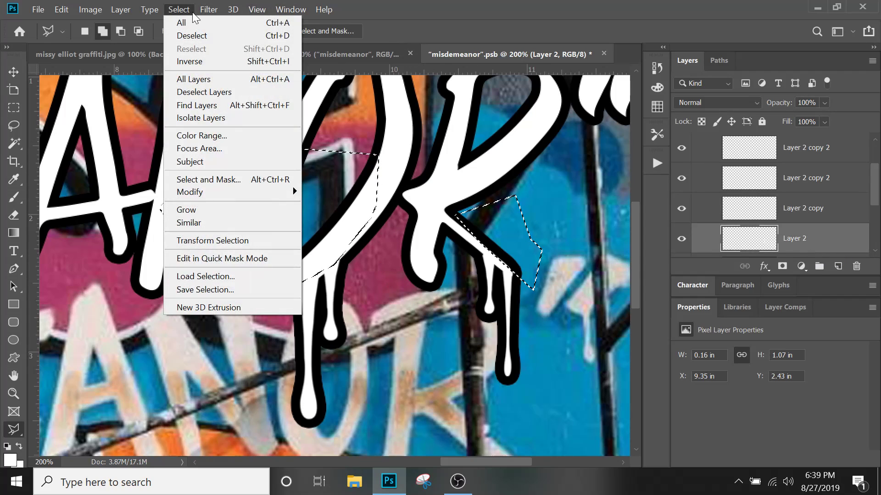
{"action": "left_click", "coordinate": [187, 35]}
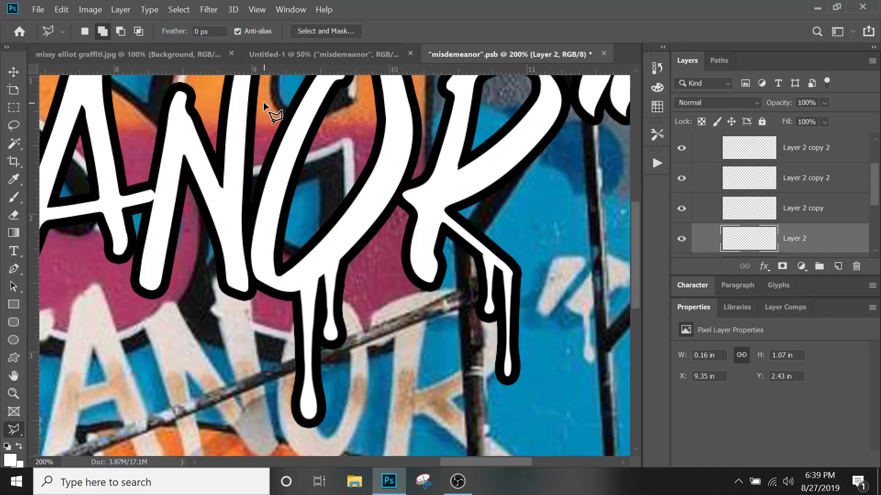
- Duplicate both R drips together and place the copies under the top stroke of the D, at about X 3.87 in, Y 1.05 in
{"action": "key", "text": "ctrl+minus"}
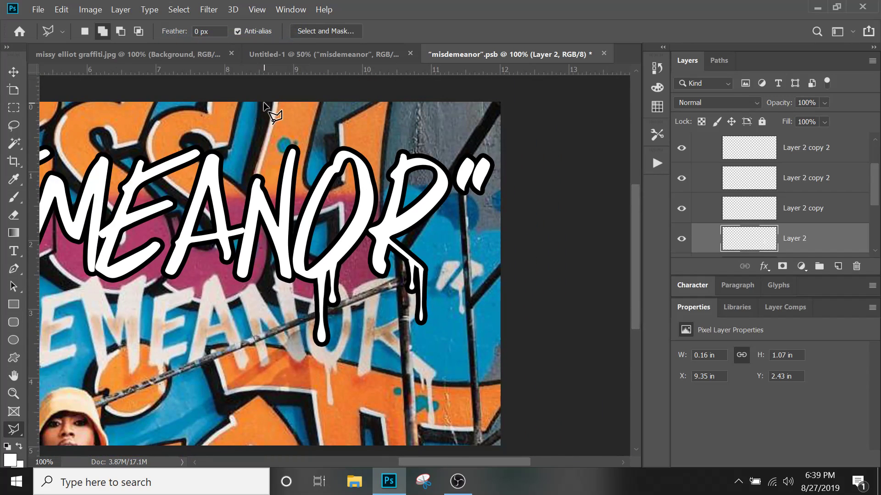
{"action": "left_click_drag", "start_coordinate": [330, 242], "coordinate": [454, 190]}
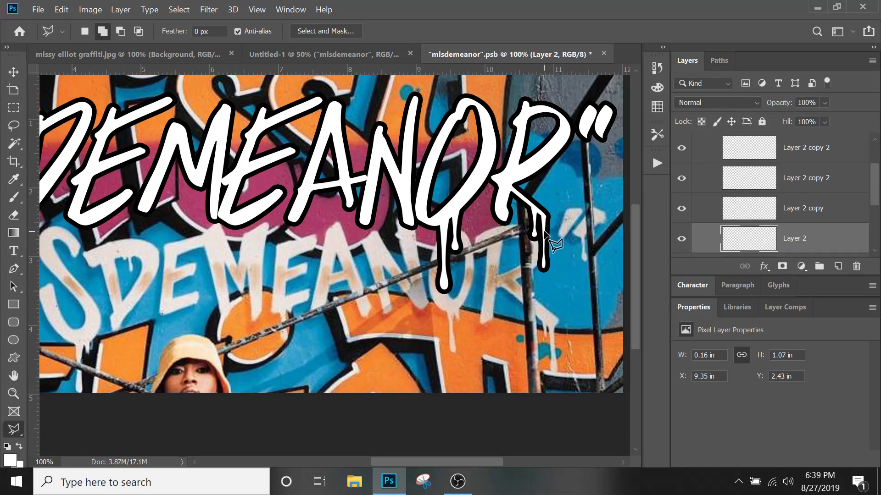
{"action": "scroll", "coordinate": [780, 174], "scroll_direction": "up", "scroll_amount": 2}
{"action": "left_click", "coordinate": [796, 212]}
{"action": "left_click", "coordinate": [794, 236], "text": "shift"}
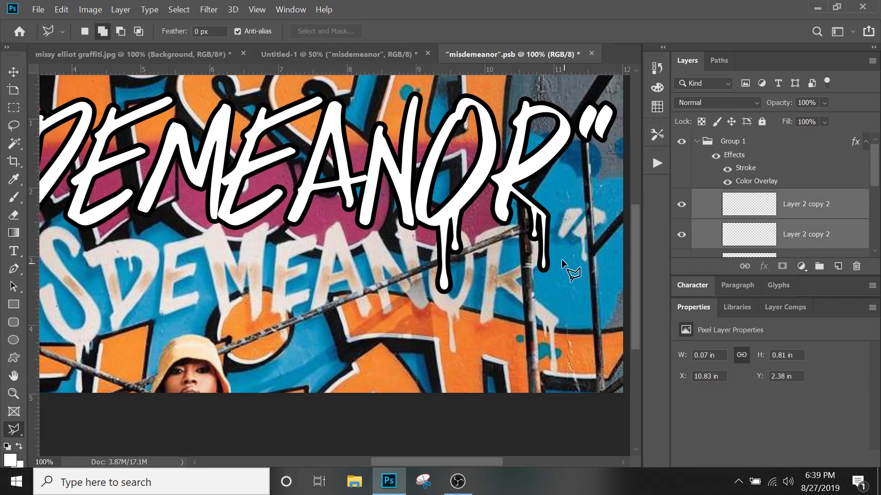
{"action": "left_click", "coordinate": [11, 73]}
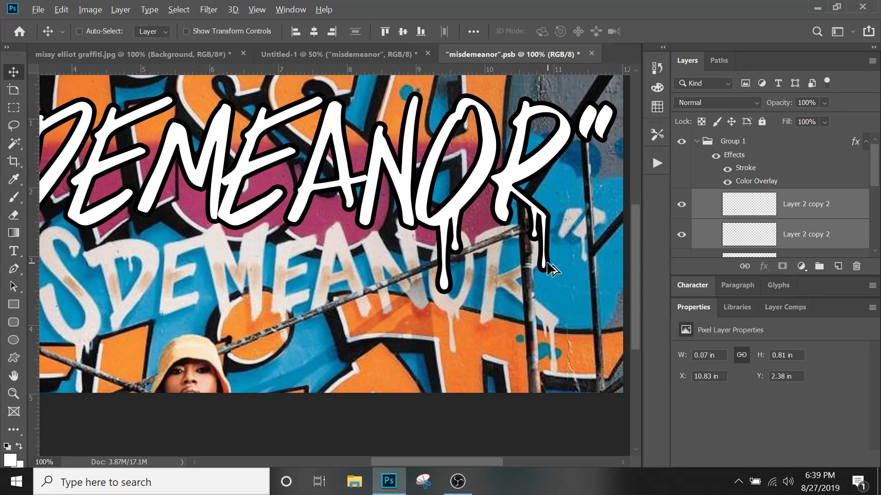
{"action": "left_click_drag", "start_coordinate": [544, 272], "coordinate": [63, 177]}
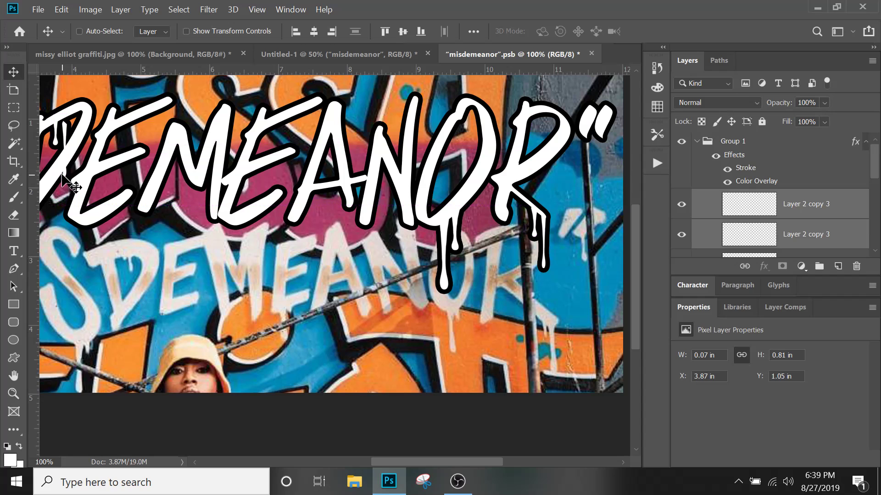
- Raise the D's longer drip to about Y 0.9 in and scale it proportionally to 46.27%
{"action": "left_click_drag", "start_coordinate": [99, 208], "coordinate": [337, 227]}
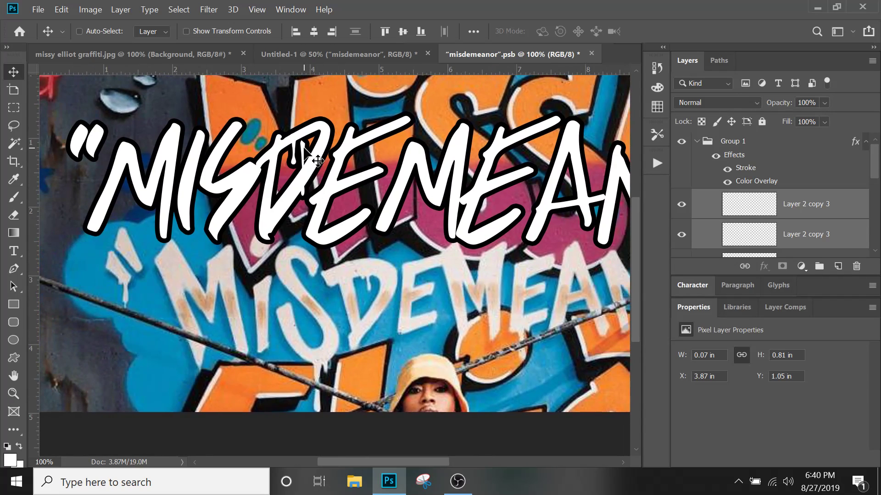
{"action": "left_click_drag", "start_coordinate": [304, 151], "coordinate": [304, 148]}
{"action": "left_click", "coordinate": [729, 233]}
{"action": "left_click_drag", "start_coordinate": [314, 182], "coordinate": [317, 155]}
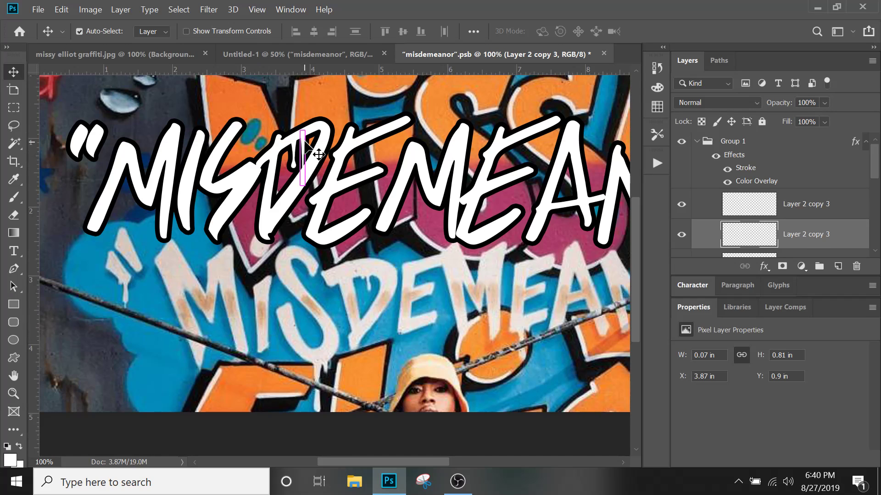
{"action": "key", "text": "ctrl+t"}
{"action": "left_click_drag", "start_coordinate": [308, 188], "coordinate": [314, 159]}
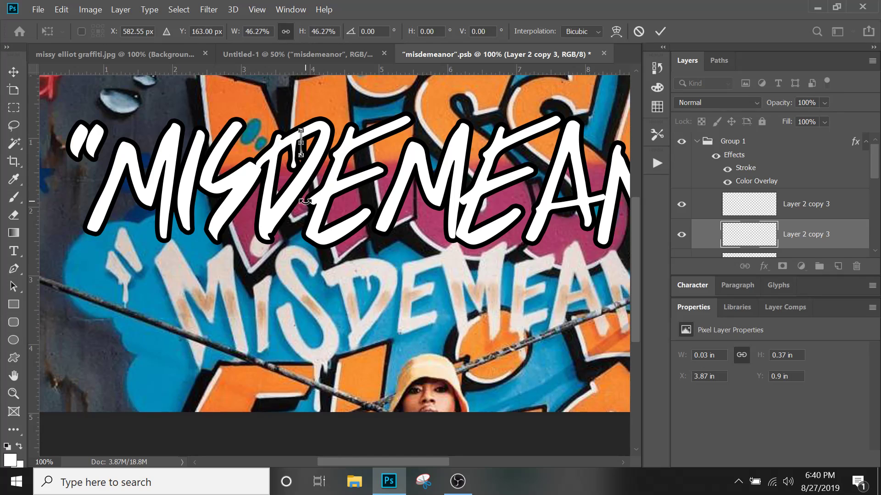
{"action": "key", "text": "Return"}
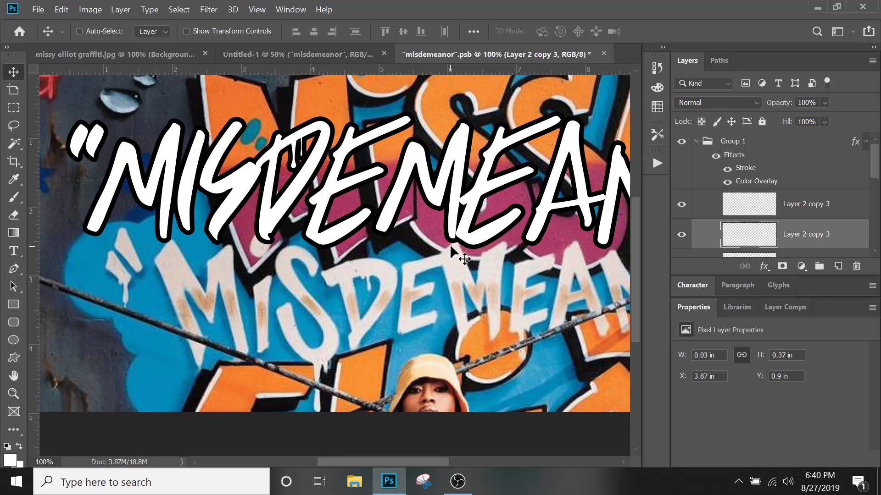
- Duplicate both D drips onto the lower end of the S, enlarged to about 129%, at about X 2.8 in, Y 2.1 in
{"action": "left_click", "coordinate": [806, 217], "text": "shift"}
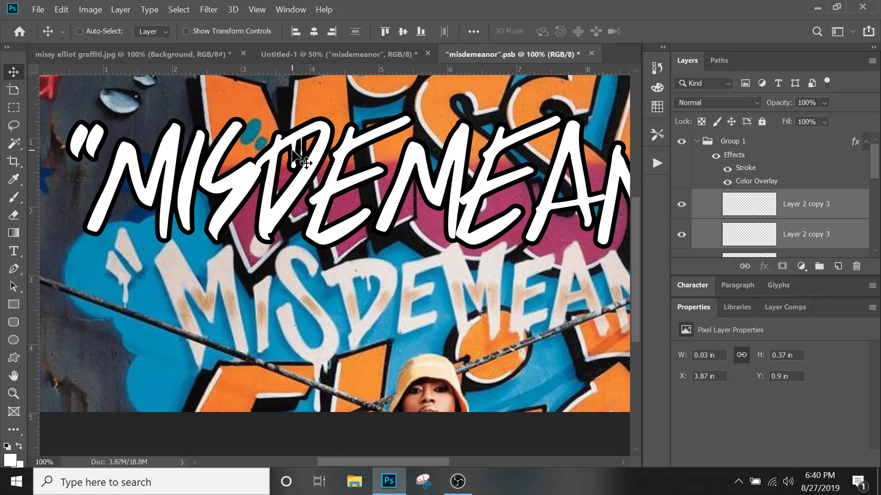
{"action": "left_click_drag", "start_coordinate": [296, 154], "coordinate": [217, 241]}
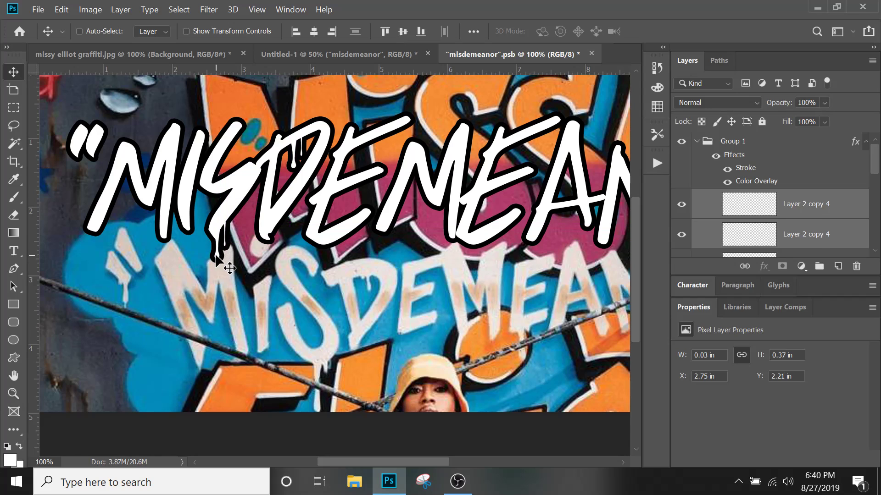
{"action": "key", "text": "ctrl+t"}
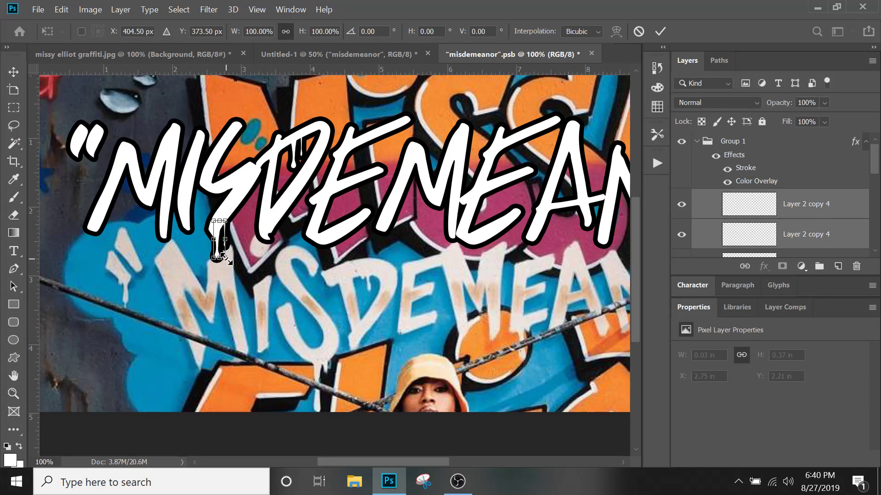
{"action": "mouse_move", "coordinate": [226, 259]}
{"action": "left_mouse_down"}
{"action": "mouse_move", "coordinate": [237, 266]}
{"action": "mouse_move", "coordinate": [231, 272]}
{"action": "left_mouse_up"}
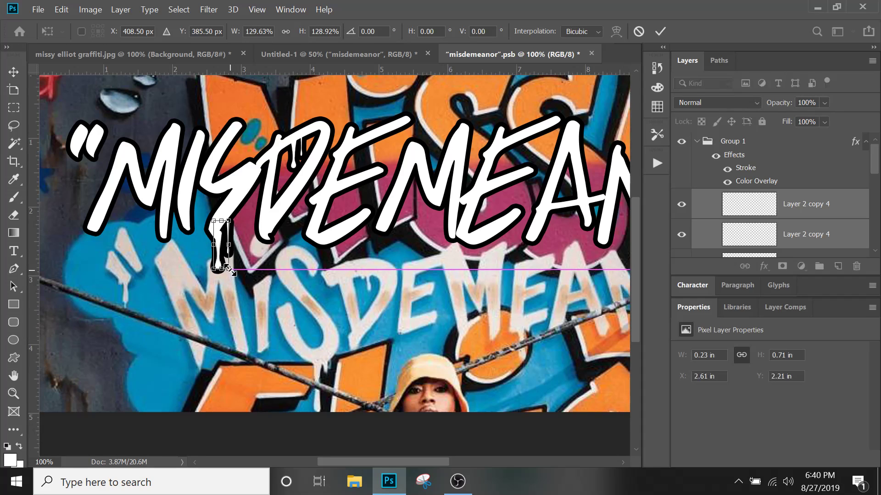
{"action": "key", "text": "Return"}
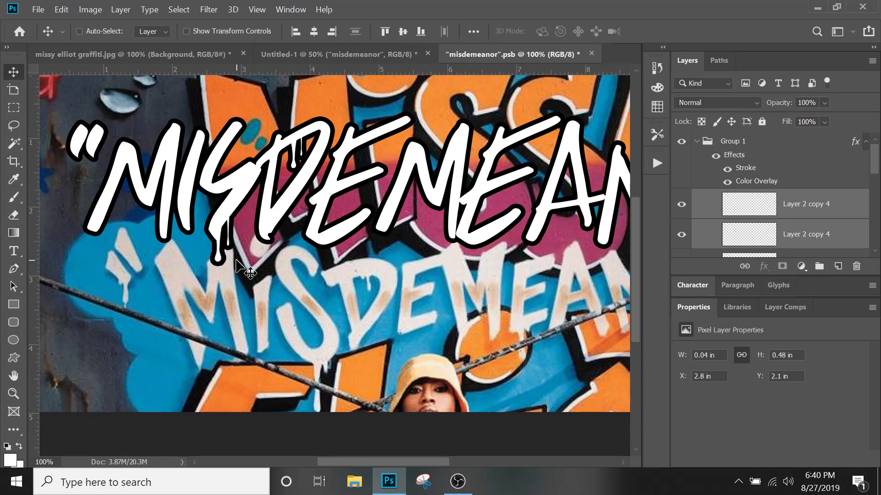
{"action": "left_click_drag", "start_coordinate": [365, 278], "coordinate": [219, 286]}
{"action": "left_click_drag", "start_coordinate": [394, 278], "coordinate": [507, 289]}
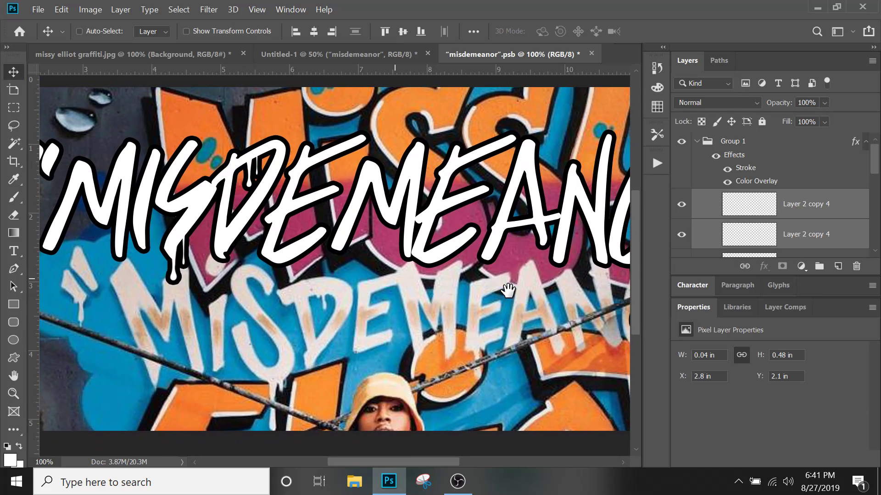
{"action": "mouse_move", "coordinate": [350, 244]}
{"action": "left_mouse_down"}
{"action": "mouse_move", "coordinate": [402, 244]}
{"action": "mouse_move", "coordinate": [352, 239]}
{"action": "left_mouse_up"}
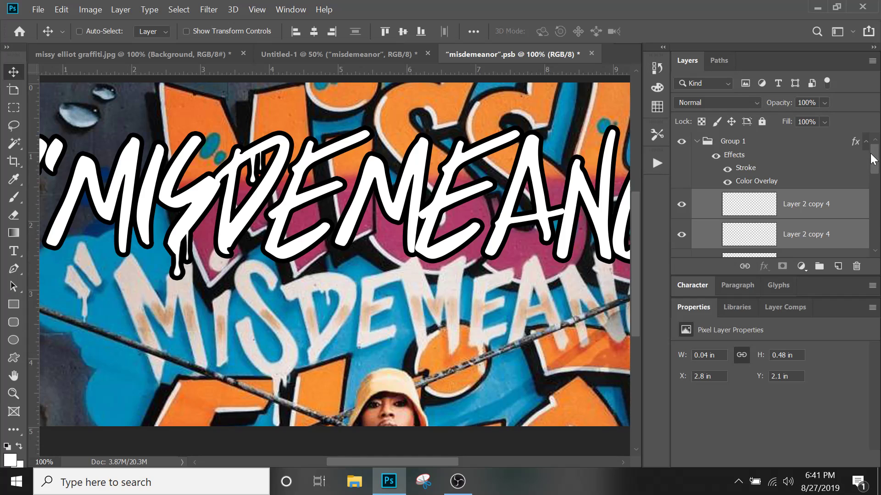
{"action": "mouse_move", "coordinate": [874, 161]}
{"action": "left_mouse_down"}
{"action": "mouse_move", "coordinate": [874, 186]}
{"action": "mouse_move", "coordinate": [873, 161]}
{"action": "left_mouse_up"}
{"action": "left_click_drag", "start_coordinate": [873, 160], "coordinate": [872, 156]}
{"action": "left_click", "coordinate": [458, 483]}
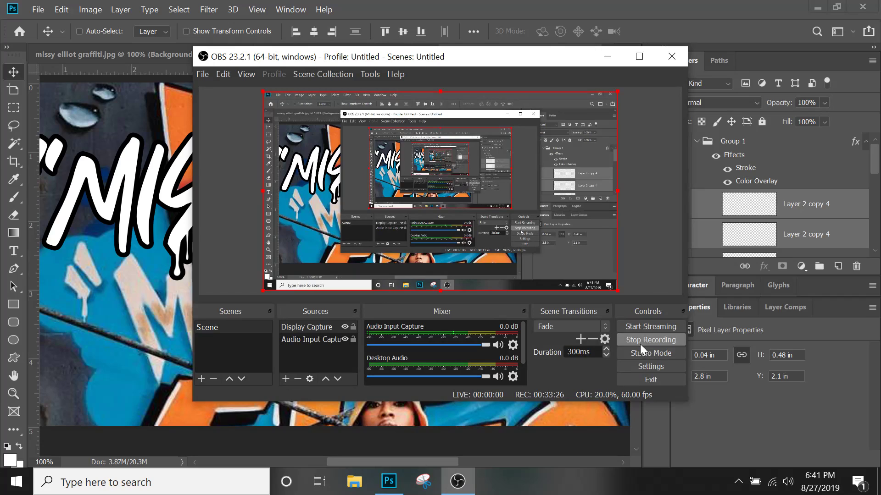